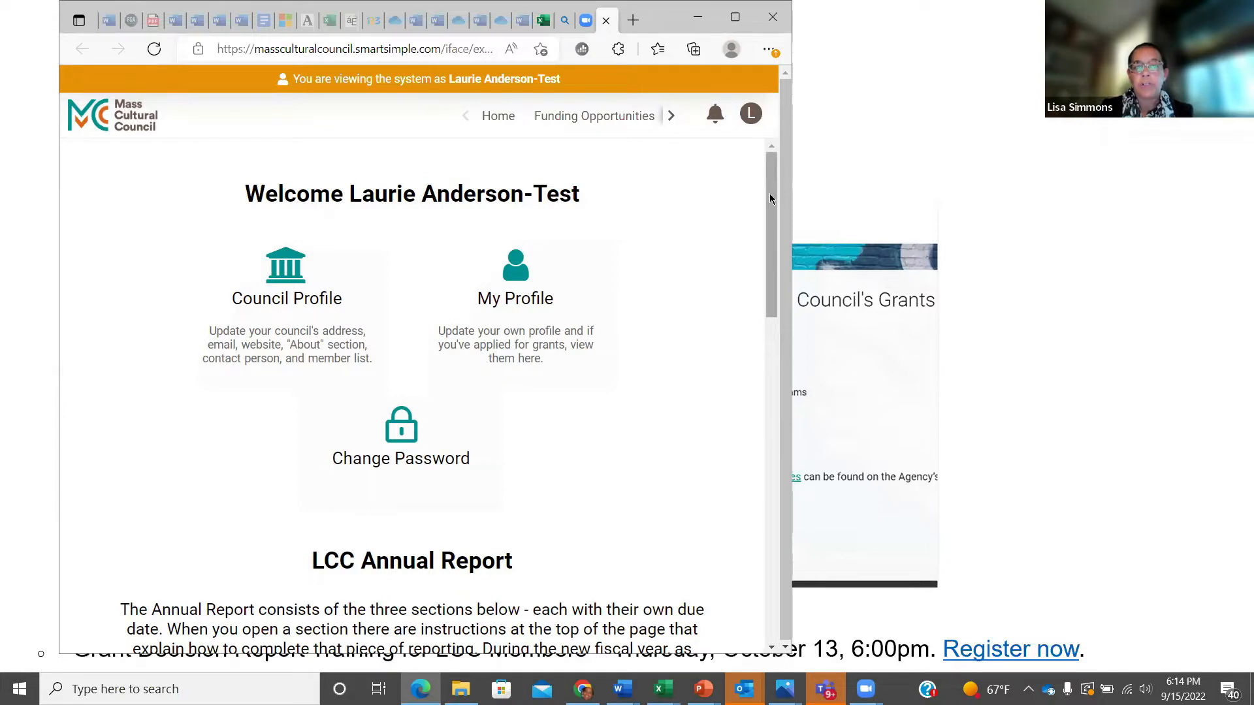
Open the Financial Report section of the LCC Annual Report from the council's home page
{"action": "left_click_drag", "start_coordinate": [769, 199], "coordinate": [766, 223]}
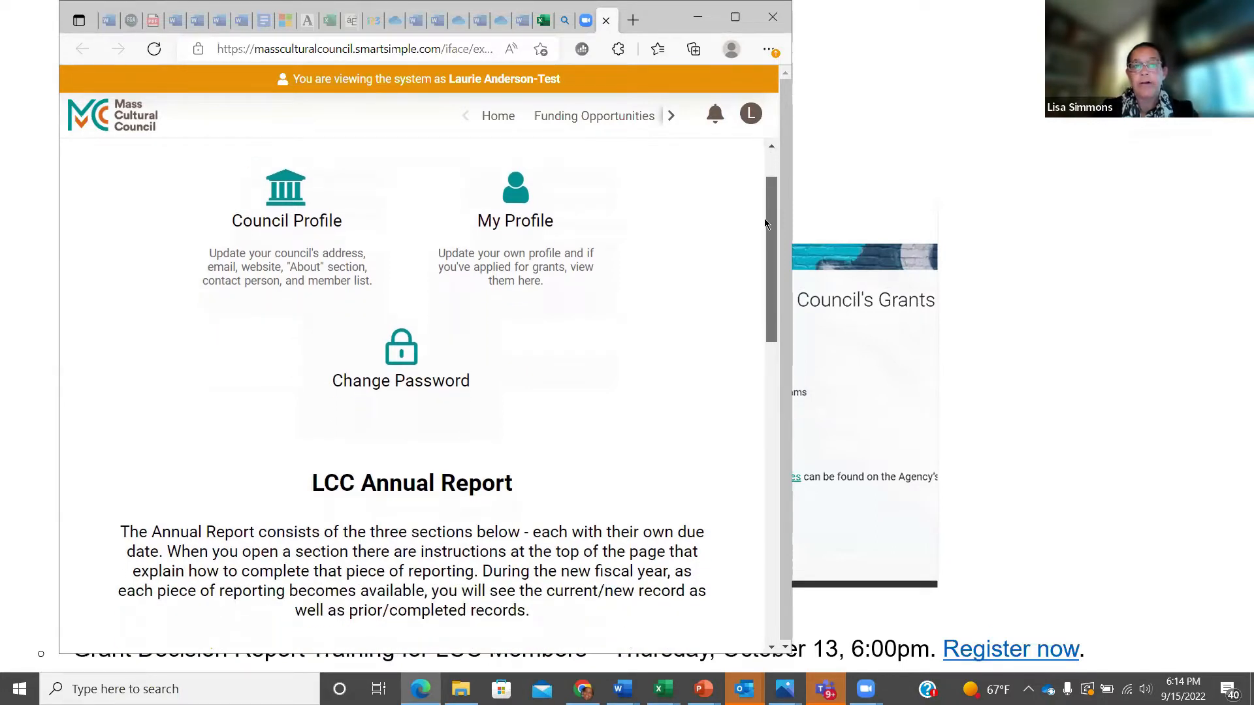
{"action": "left_click_drag", "start_coordinate": [766, 224], "coordinate": [755, 264]}
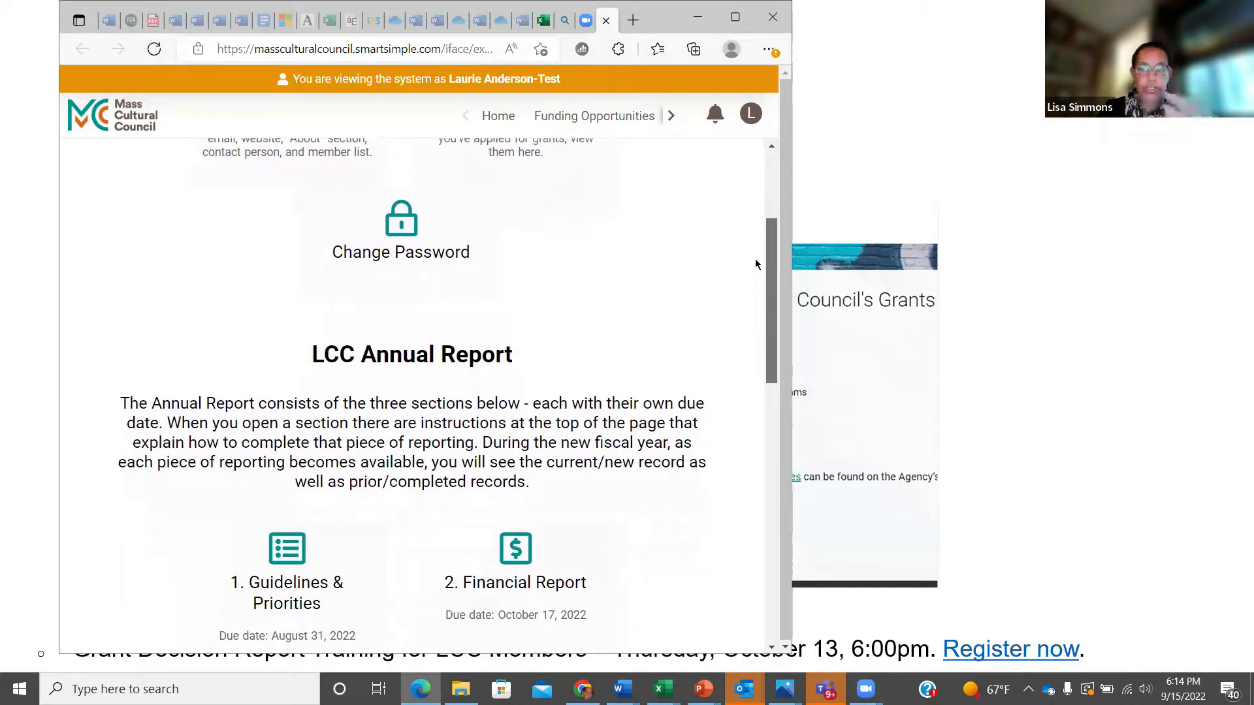
{"action": "left_click_drag", "start_coordinate": [754, 264], "coordinate": [746, 327]}
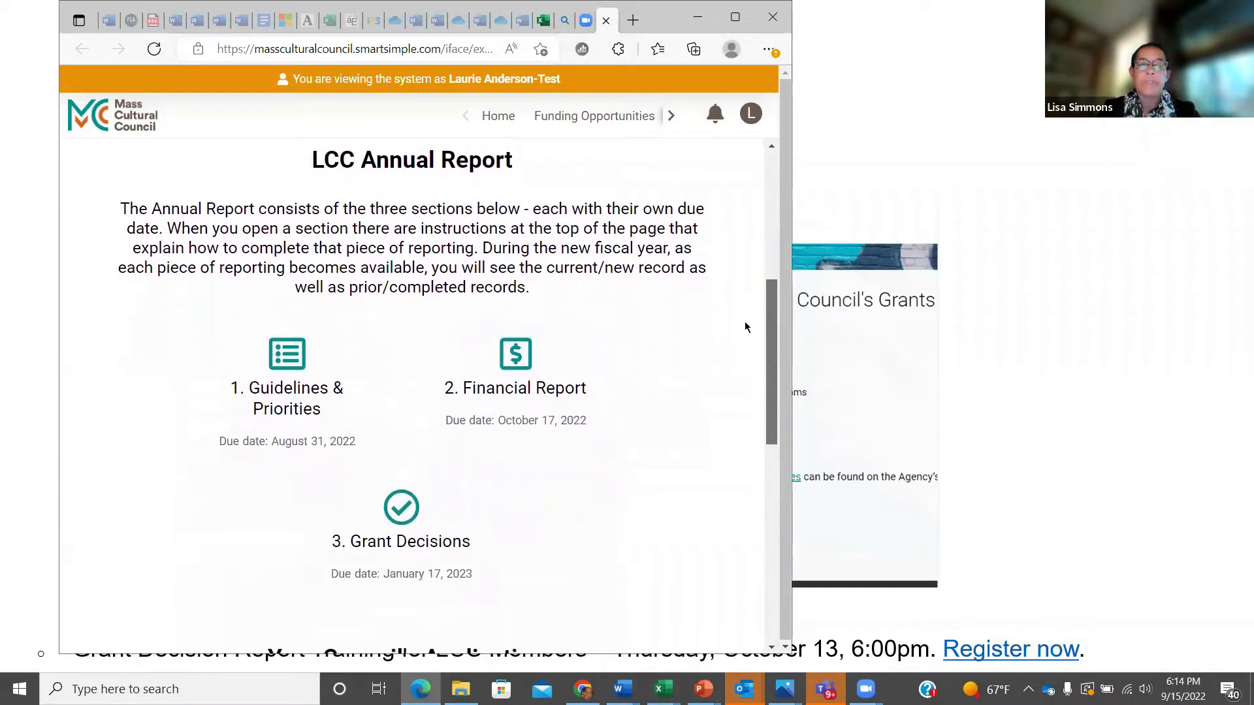
{"action": "scroll", "coordinate": [744, 333], "scroll_direction": "down", "scroll_amount": 1}
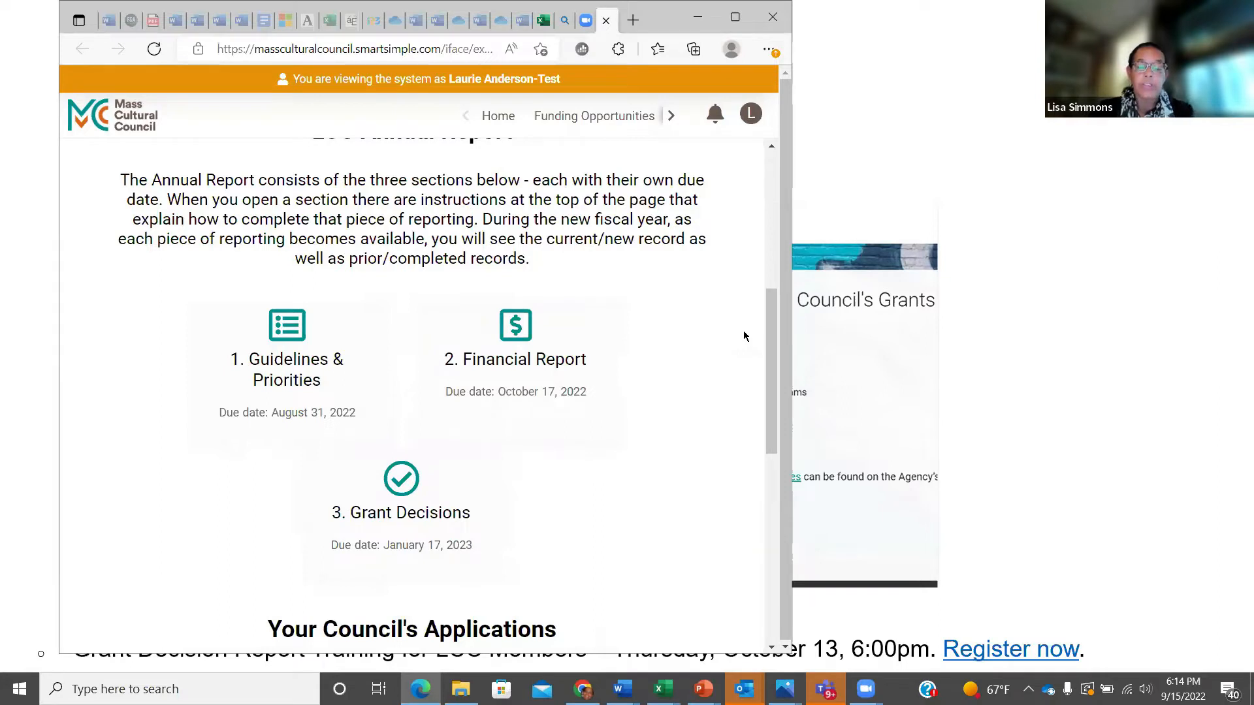
{"action": "mouse_move", "coordinate": [768, 350]}
{"action": "left_mouse_down"}
{"action": "mouse_move", "coordinate": [764, 370]}
{"action": "mouse_move", "coordinate": [766, 353]}
{"action": "left_mouse_up"}
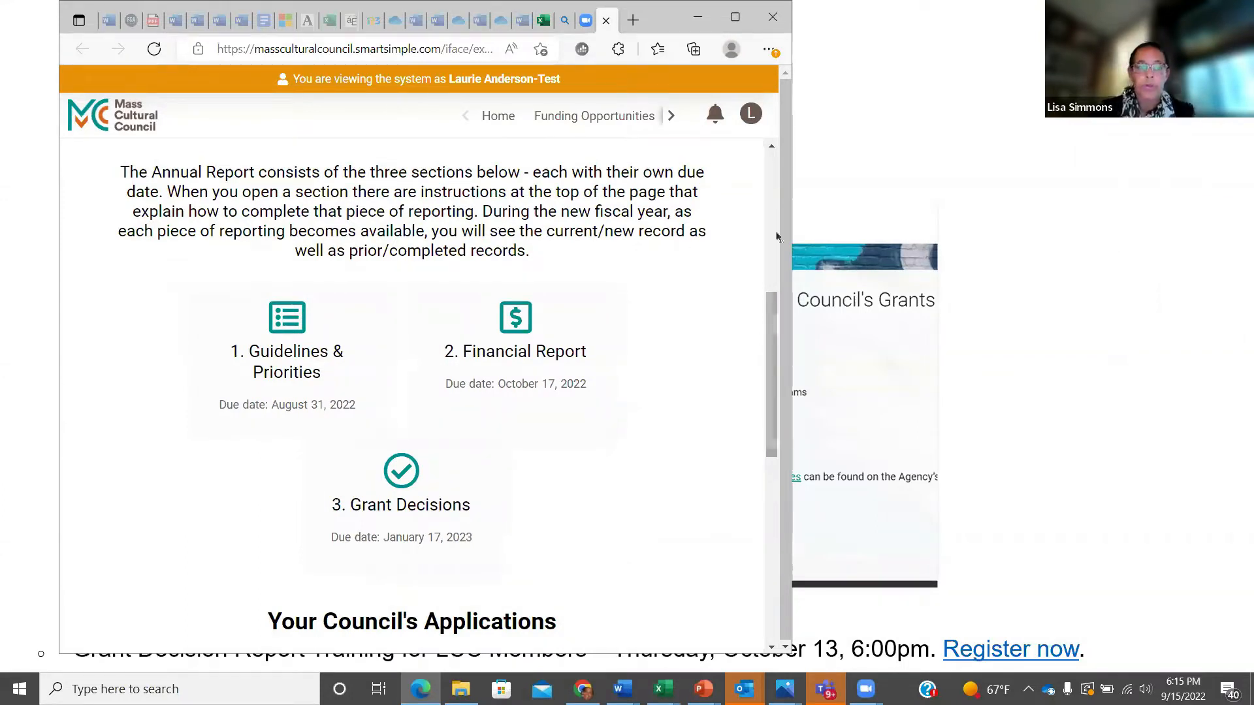
{"action": "left_click", "coordinate": [532, 343]}
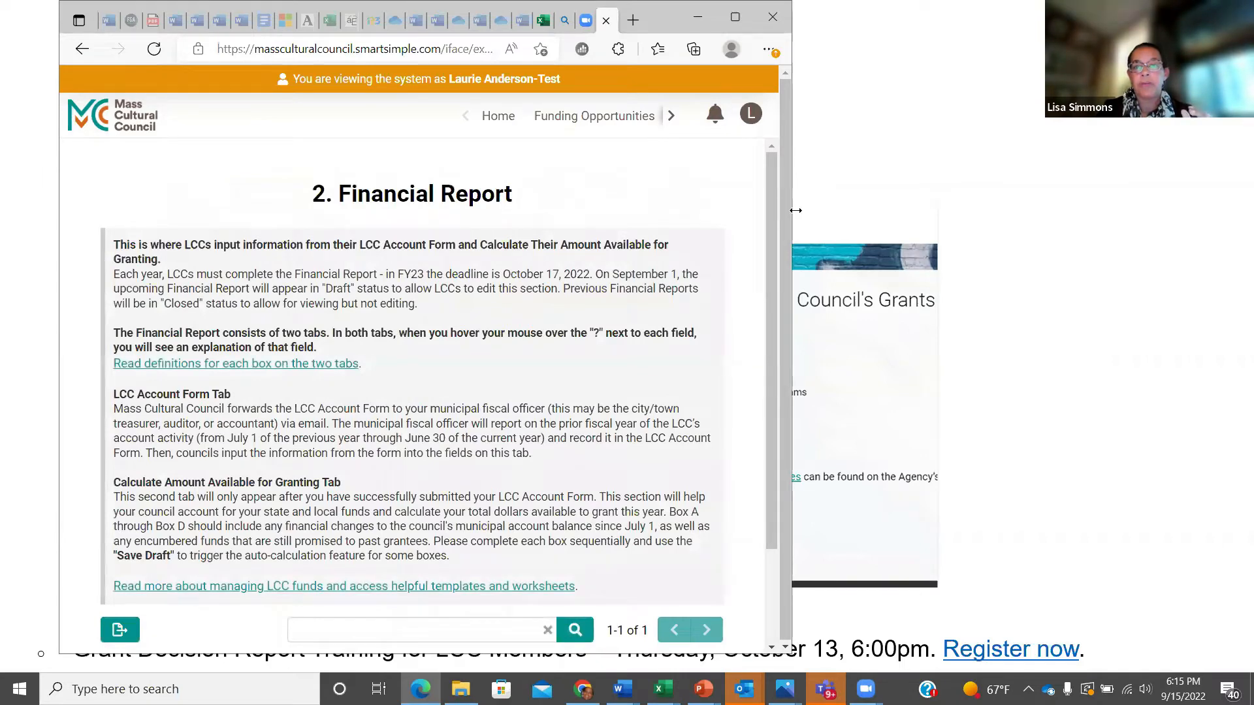
Widen the browser window and open the FY23 Financial Report record for Test LCC
{"action": "left_click_drag", "start_coordinate": [870, 226], "coordinate": [952, 228]}
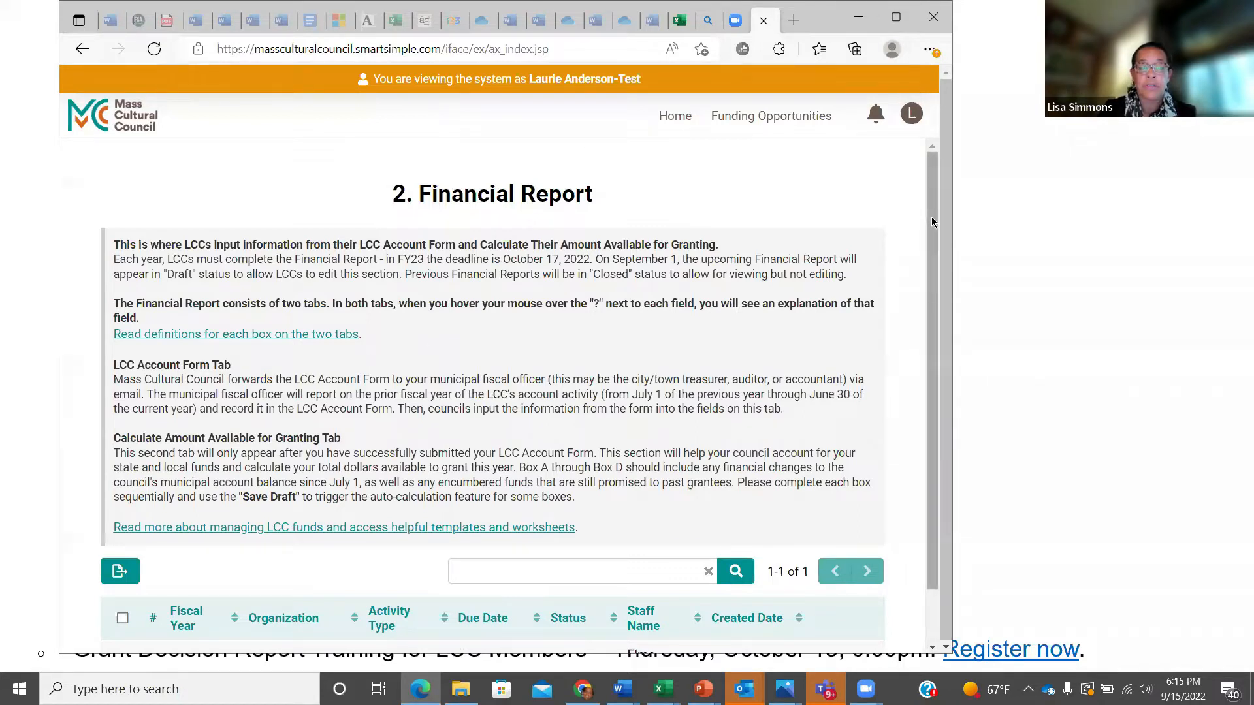
{"action": "left_click_drag", "start_coordinate": [932, 222], "coordinate": [930, 278]}
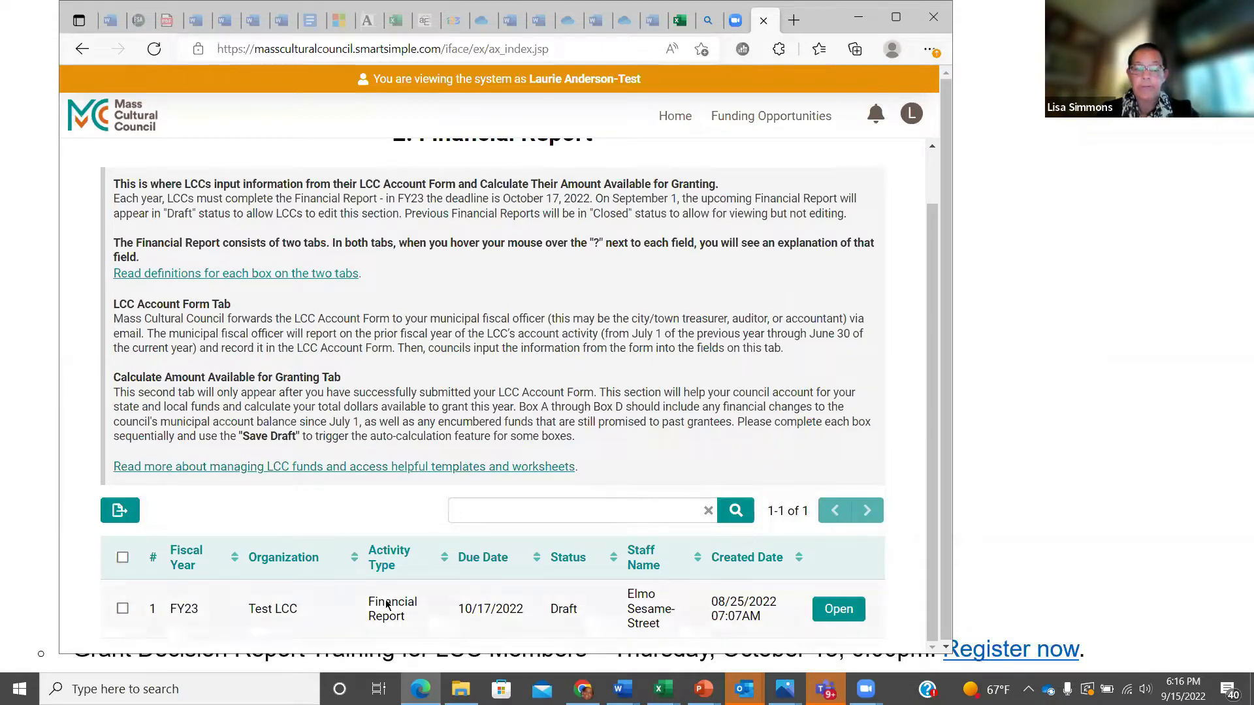
{"action": "left_click", "coordinate": [841, 611]}
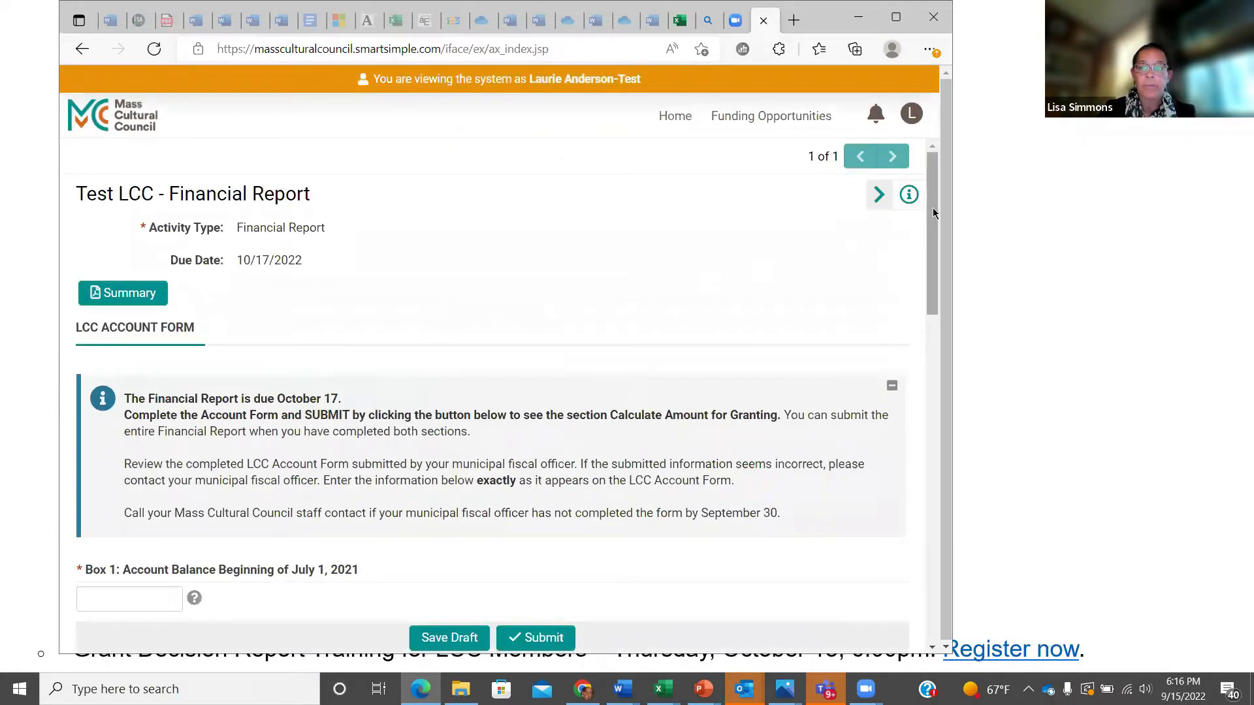
Narrow the browser window and bring up the Aug_2022 LCC account form workbook in Excel beside it, widened to show its amounts column
{"action": "scroll", "coordinate": [927, 233], "scroll_direction": "down", "scroll_amount": 2}
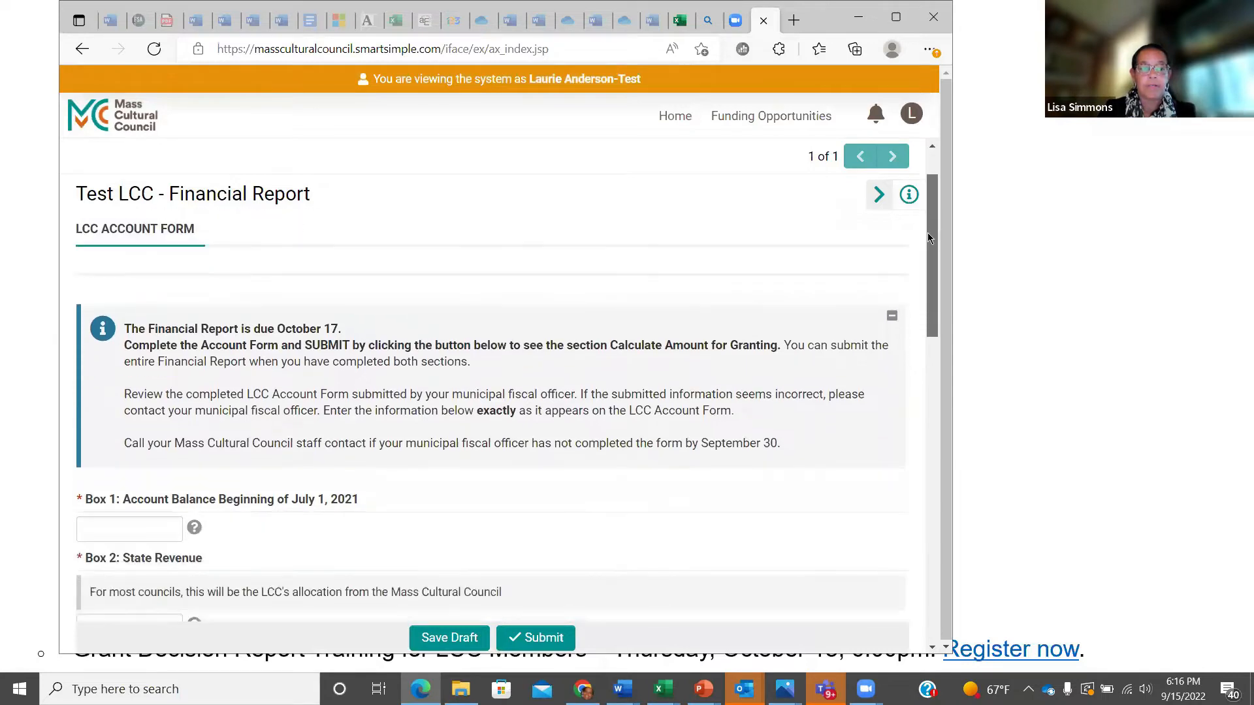
{"action": "scroll", "coordinate": [926, 248], "scroll_direction": "down", "scroll_amount": 1}
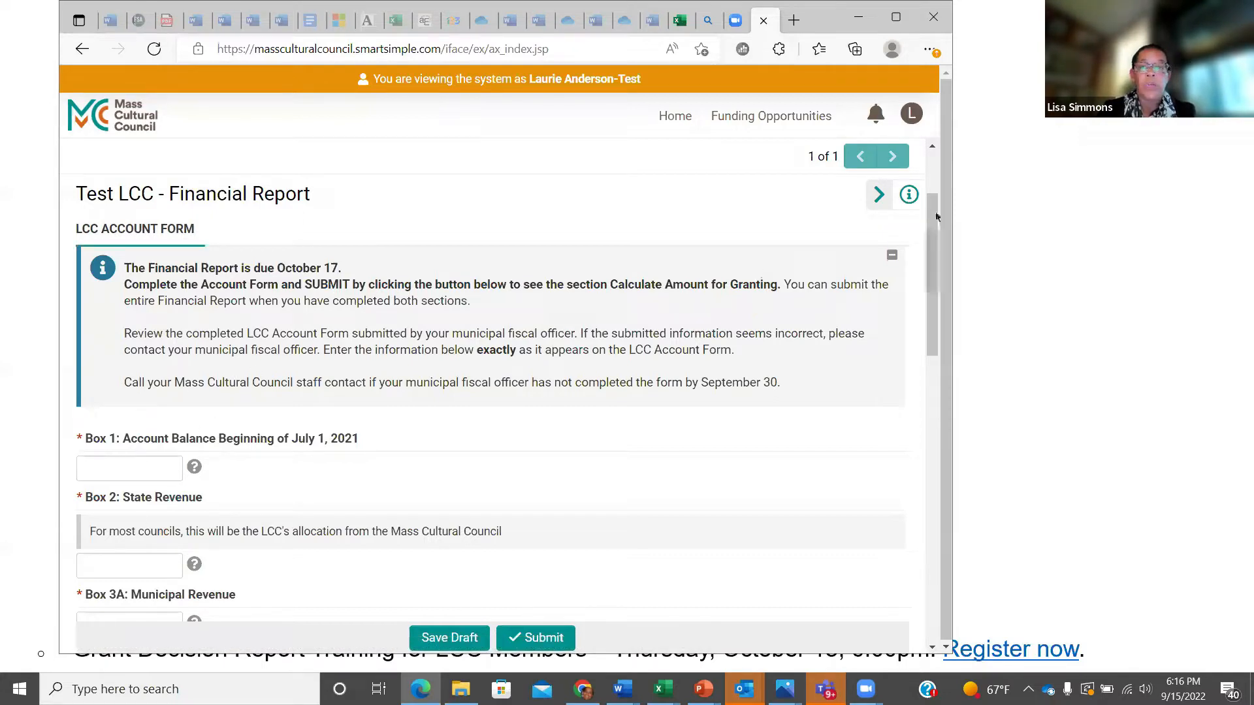
{"action": "mouse_move", "coordinate": [929, 254]}
{"action": "left_mouse_down"}
{"action": "mouse_move", "coordinate": [930, 278]}
{"action": "mouse_move", "coordinate": [928, 246]}
{"action": "left_mouse_up"}
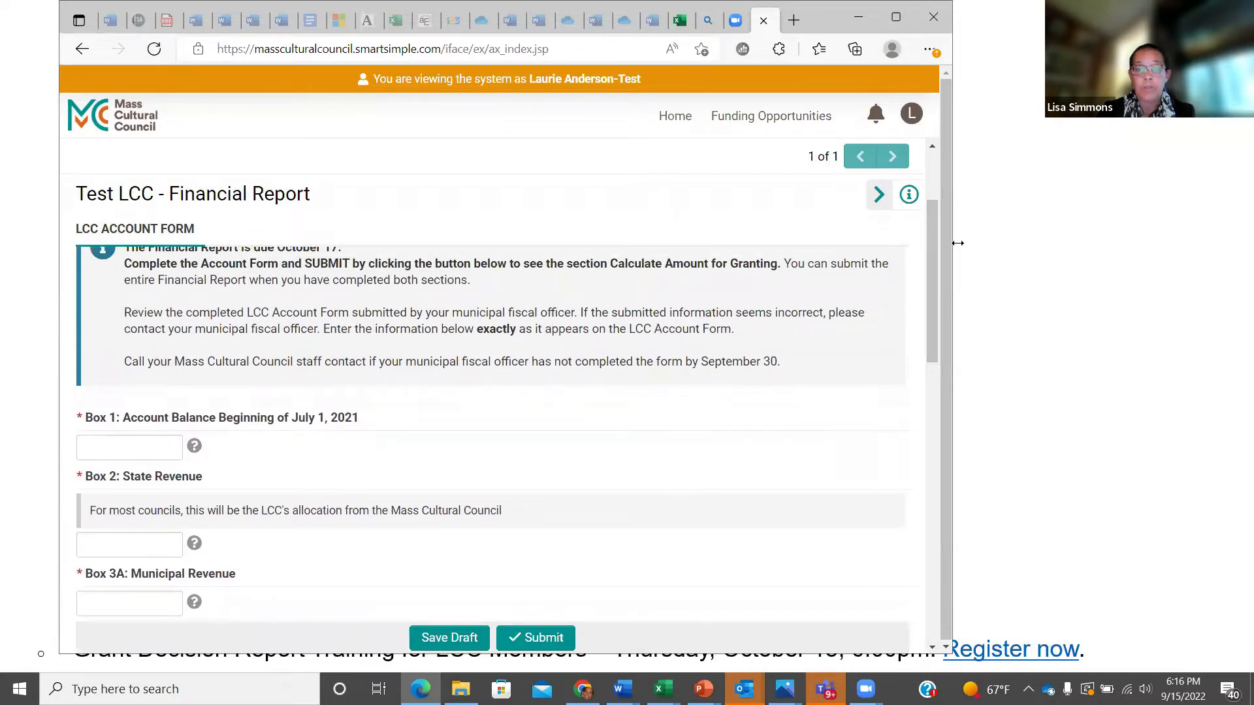
{"action": "left_click_drag", "start_coordinate": [957, 242], "coordinate": [772, 243]}
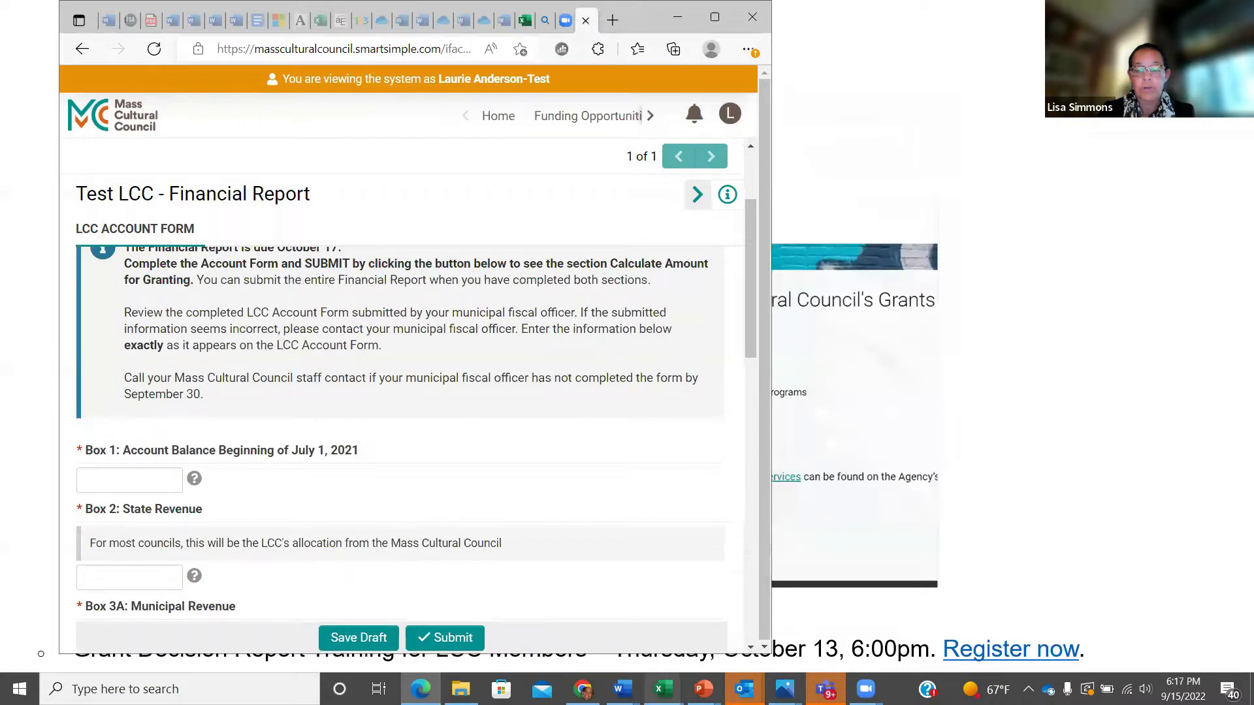
{"action": "mouse_move", "coordinate": [663, 689]}
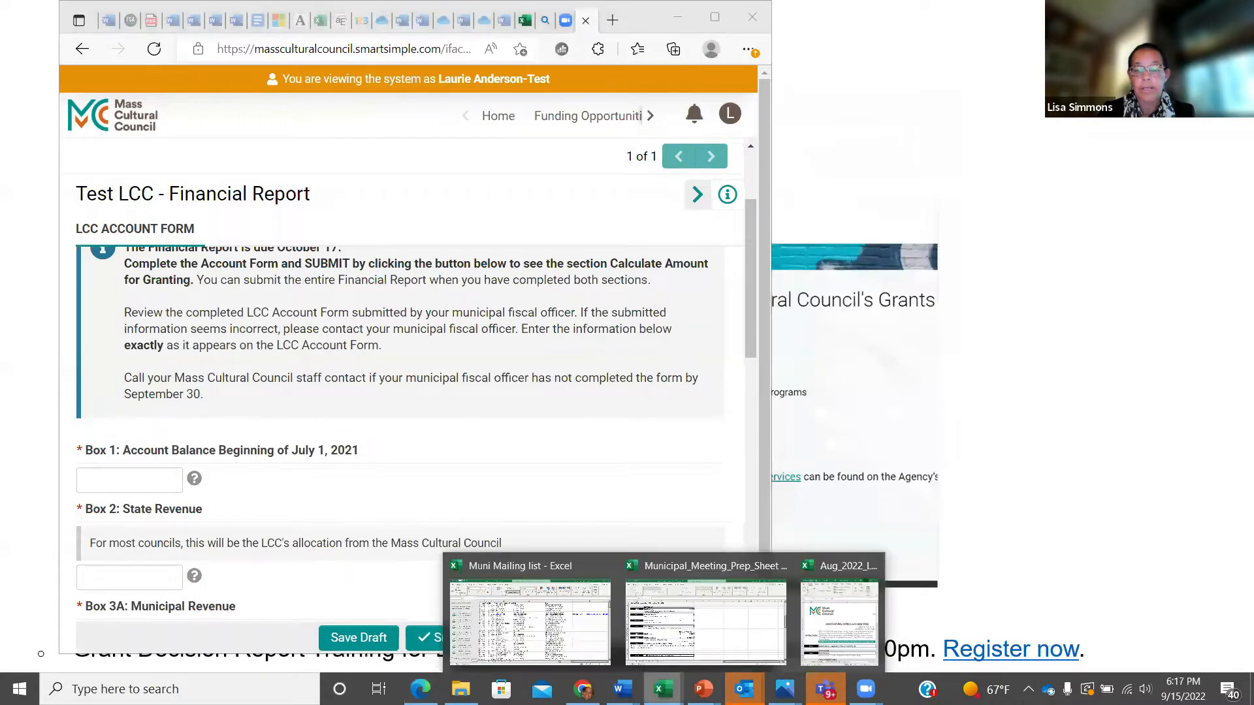
{"action": "left_click", "coordinate": [842, 628]}
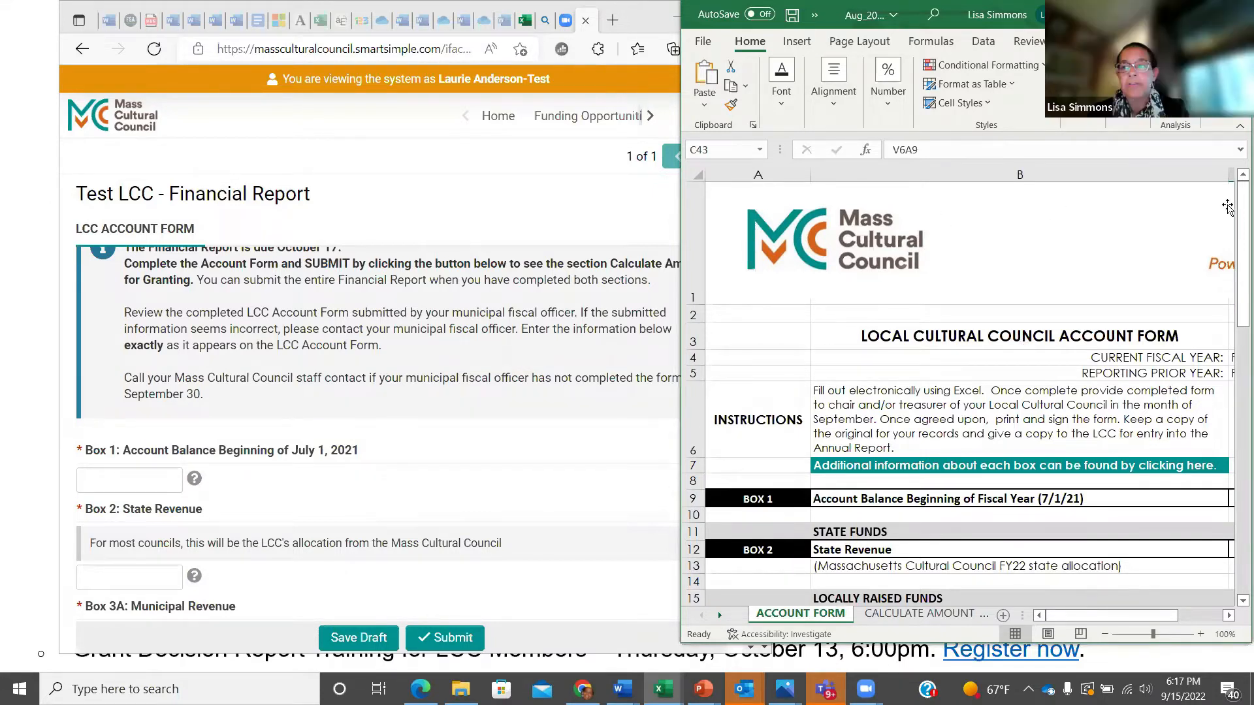
{"action": "left_click_drag", "start_coordinate": [1234, 209], "coordinate": [1234, 219]}
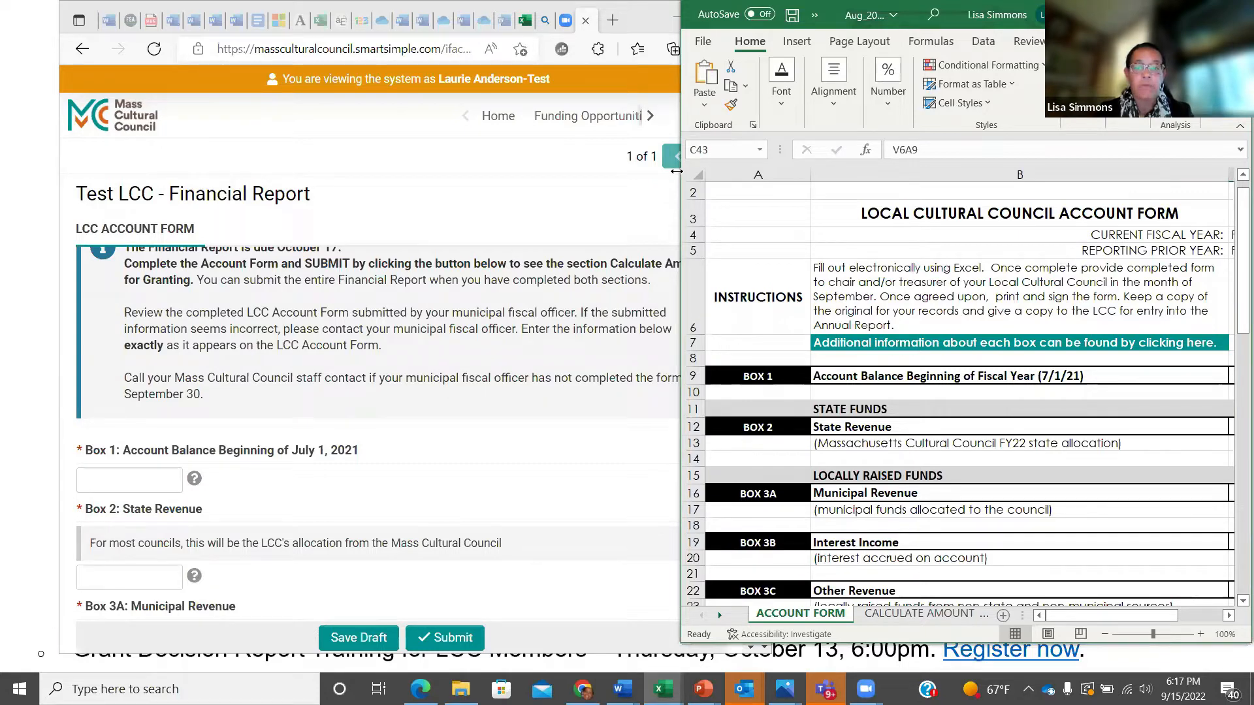
{"action": "left_click_drag", "start_coordinate": [676, 171], "coordinate": [530, 200]}
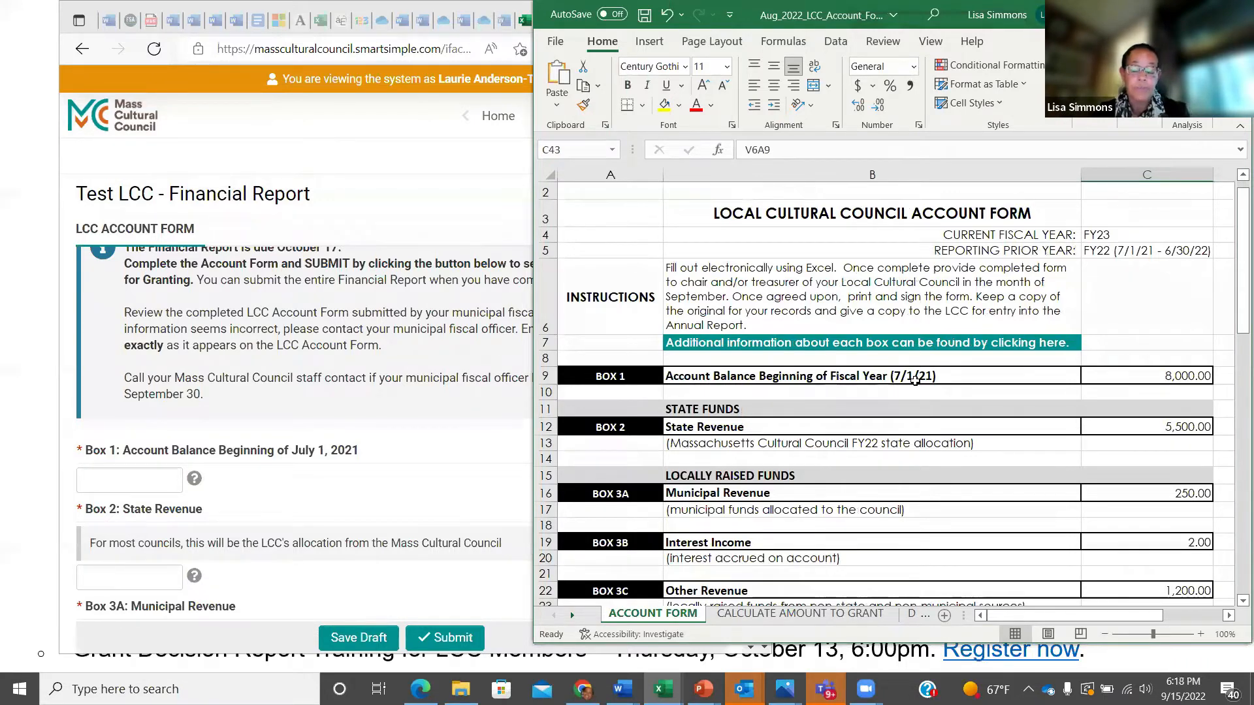
Fill in Box 1, Account Balance Beginning of July 1, 2021, with 8,000 in the web form
{"action": "left_click", "coordinate": [122, 476]}
{"action": "type", "text": "8,00"}
{"action": "type", "text": "000"}
{"action": "left_click", "coordinate": [259, 506]}
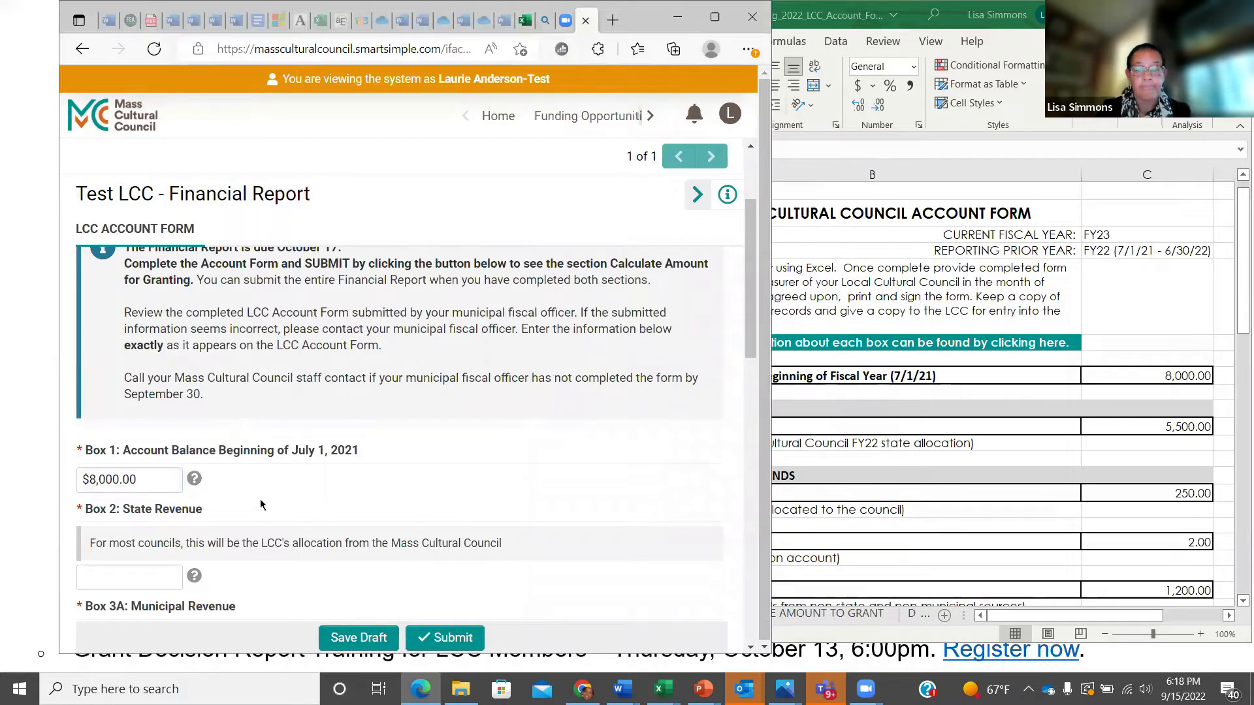
Check the State Revenue amount in the workbook and enter 5500 in Box 2 of the web form
{"action": "left_click", "coordinate": [954, 400]}
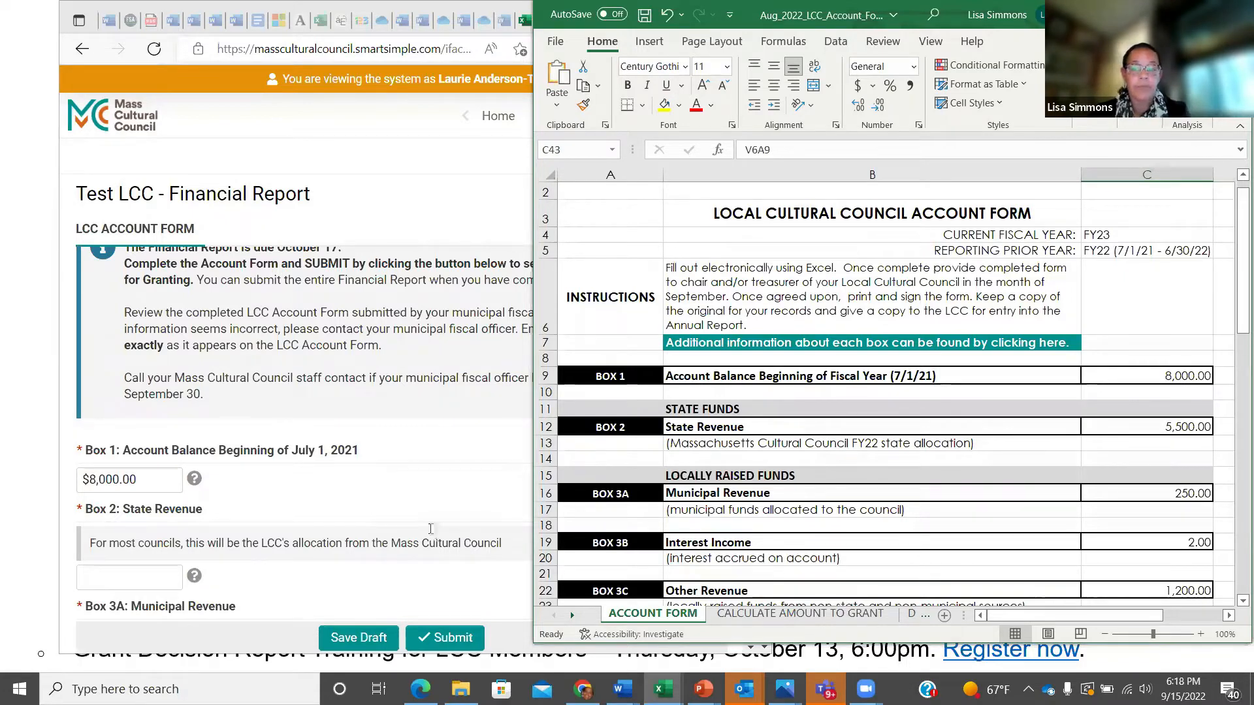
{"action": "left_click", "coordinate": [105, 575]}
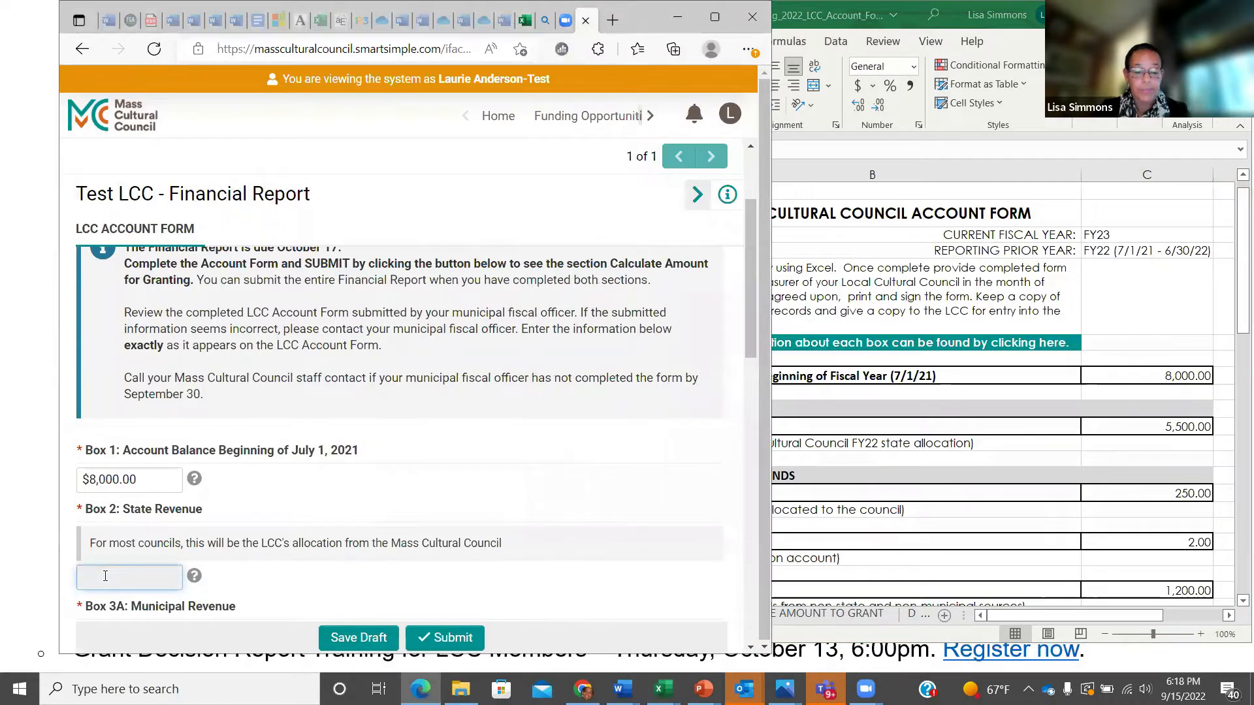
{"action": "type", "text": "500"}
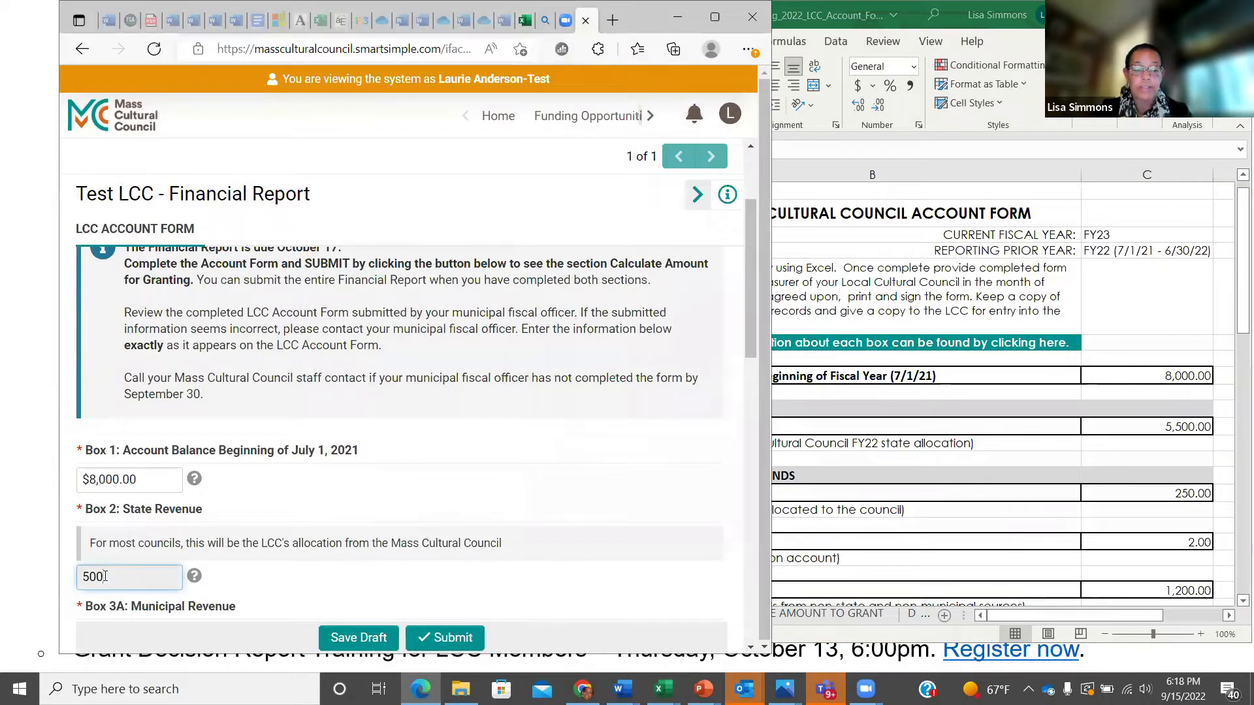
{"action": "key", "text": "BackSpace"}
{"action": "key", "text": "BackSpace"}
{"action": "type", "text": "5"}
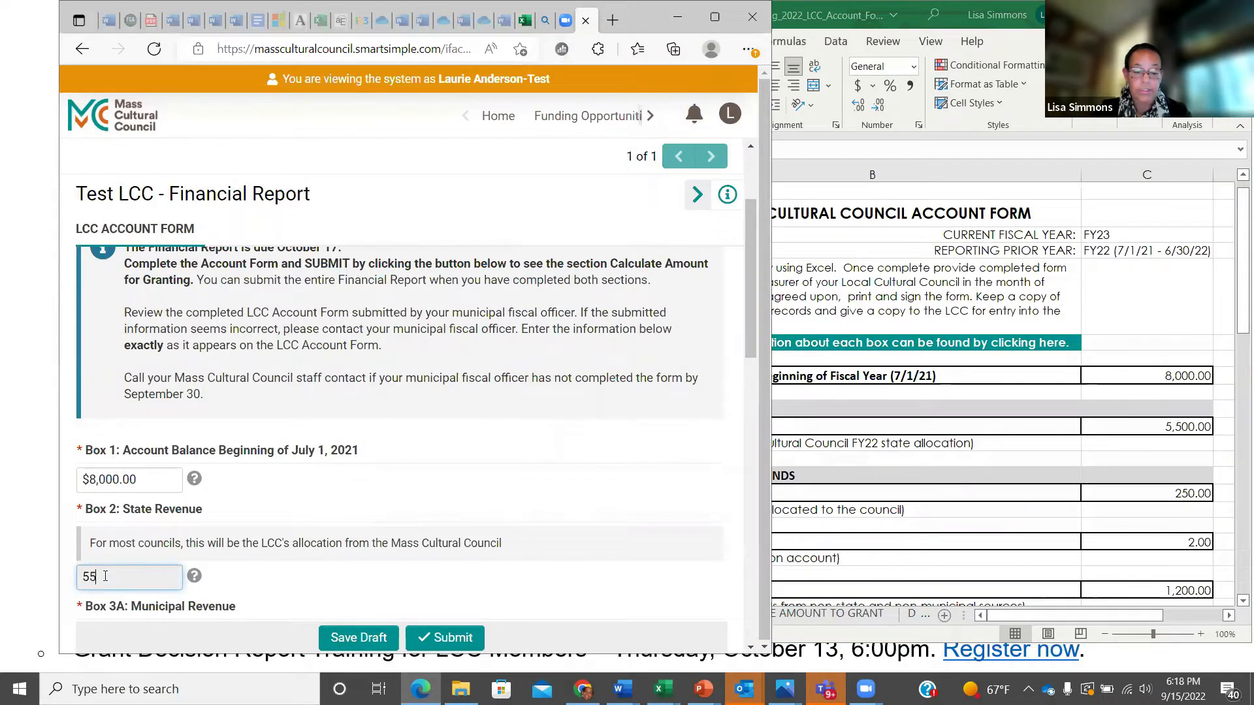
{"action": "type", "text": "00"}
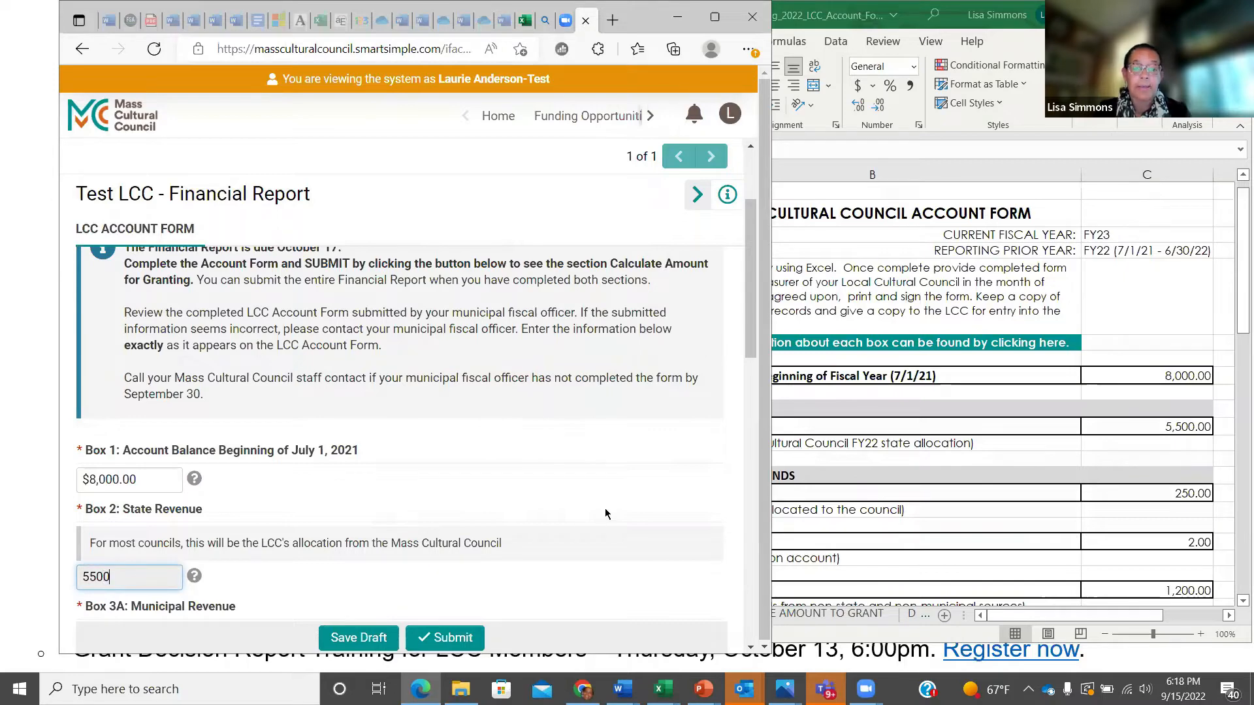
Bring the locally raised funds rows into view in both forms and enter 250 in Box 3A, Municipal Revenue, of the web form
{"action": "left_click", "coordinate": [1002, 410]}
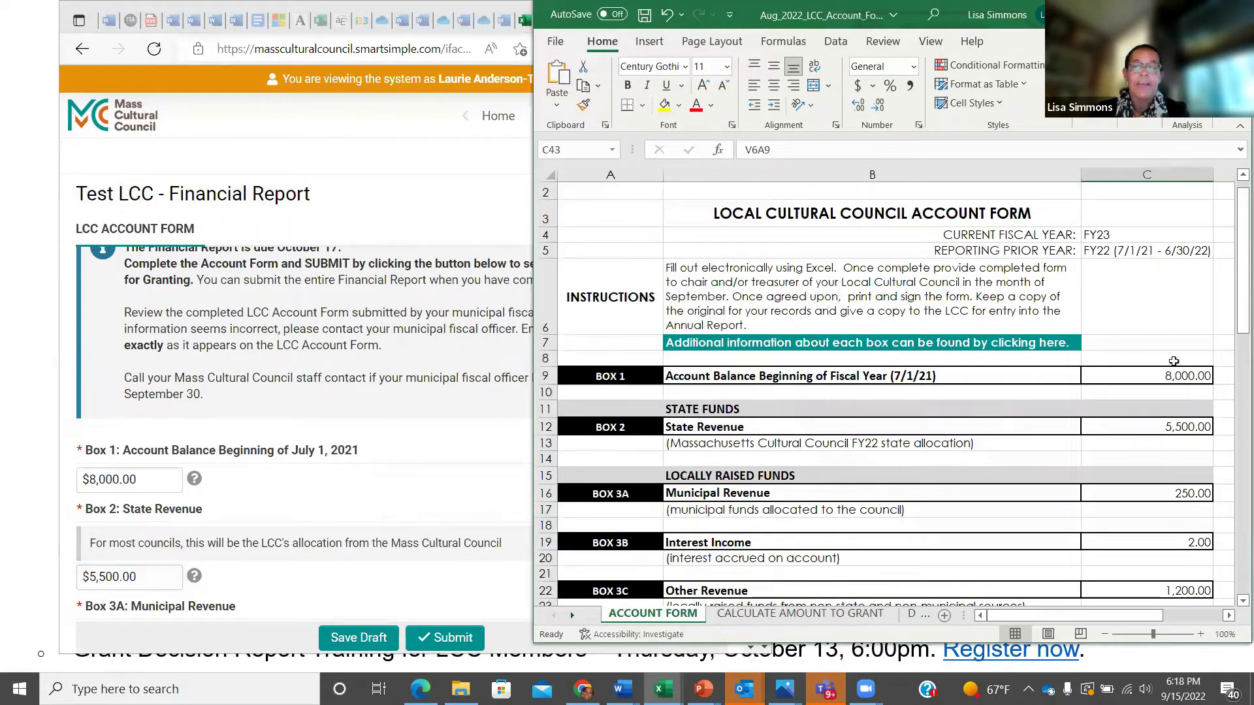
{"action": "left_click_drag", "start_coordinate": [1234, 280], "coordinate": [1234, 329]}
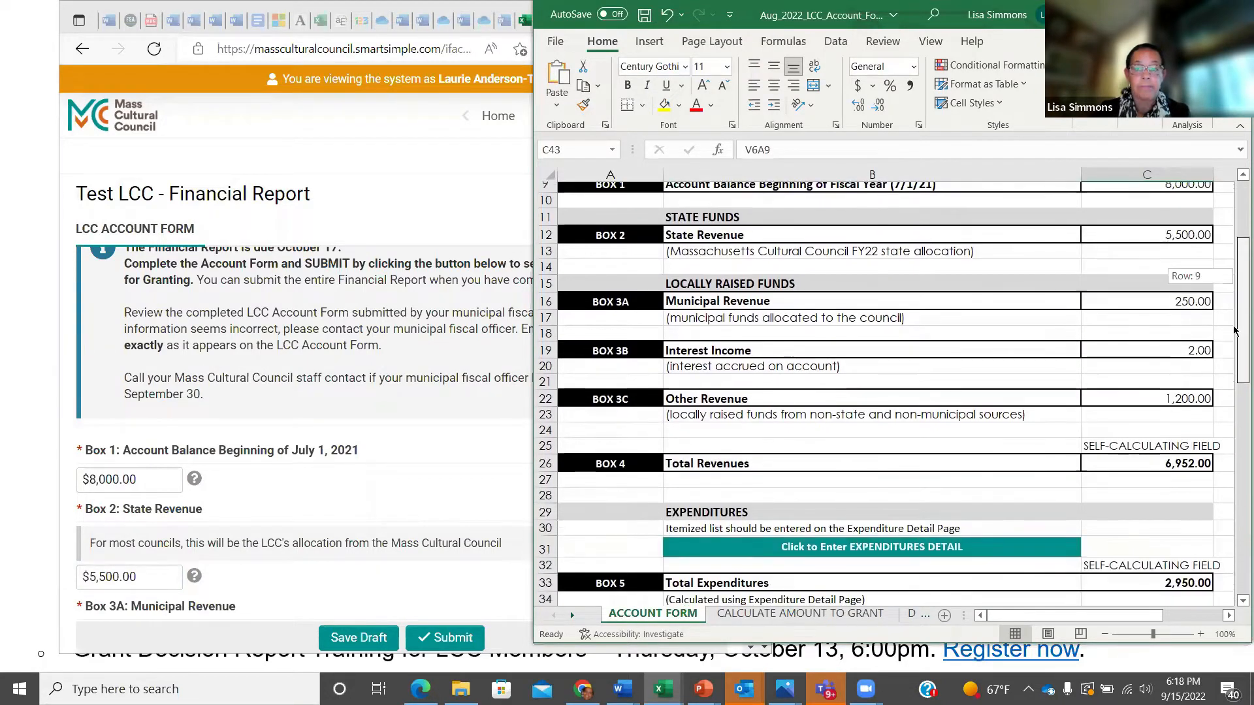
{"action": "left_click", "coordinate": [318, 491]}
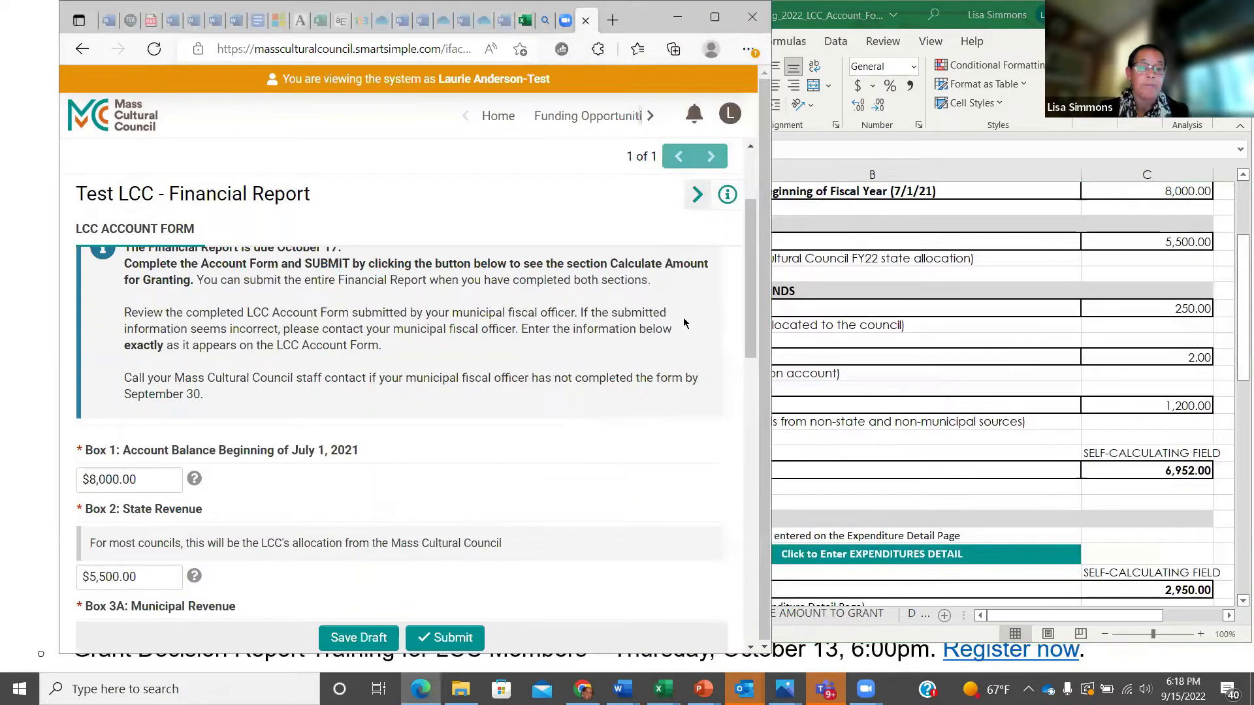
{"action": "left_click_drag", "start_coordinate": [749, 300], "coordinate": [748, 361]}
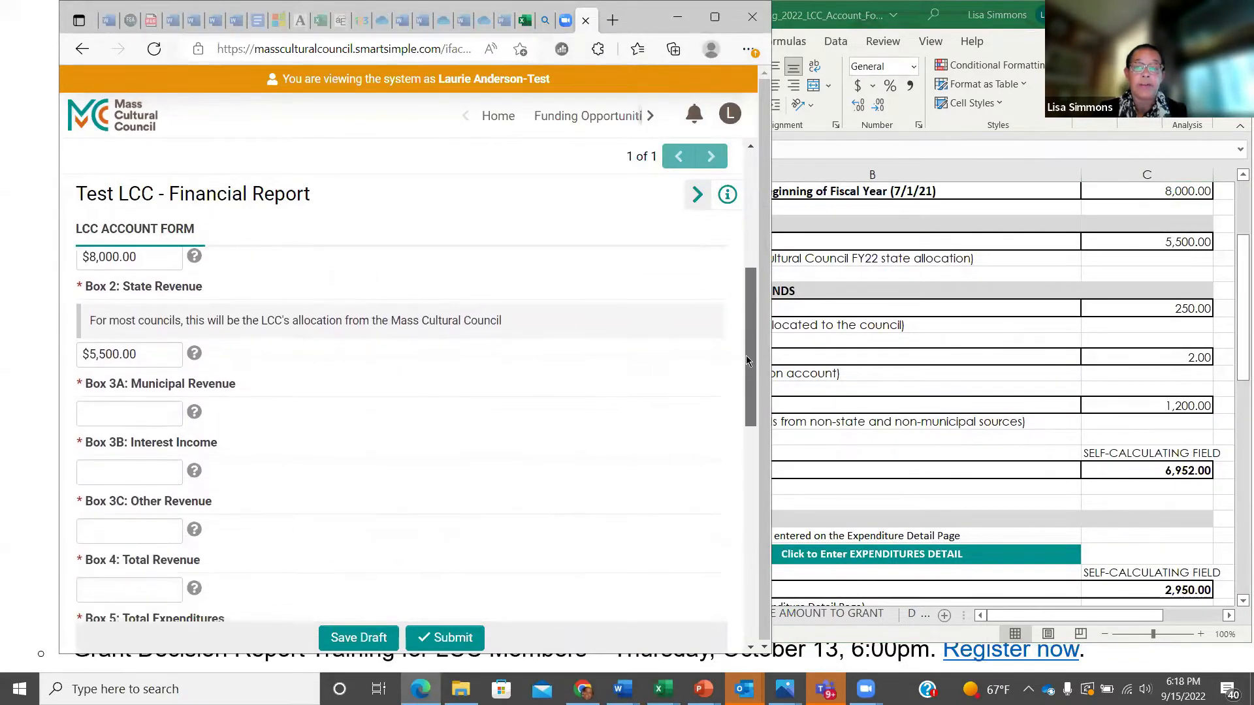
{"action": "left_click", "coordinate": [1048, 311]}
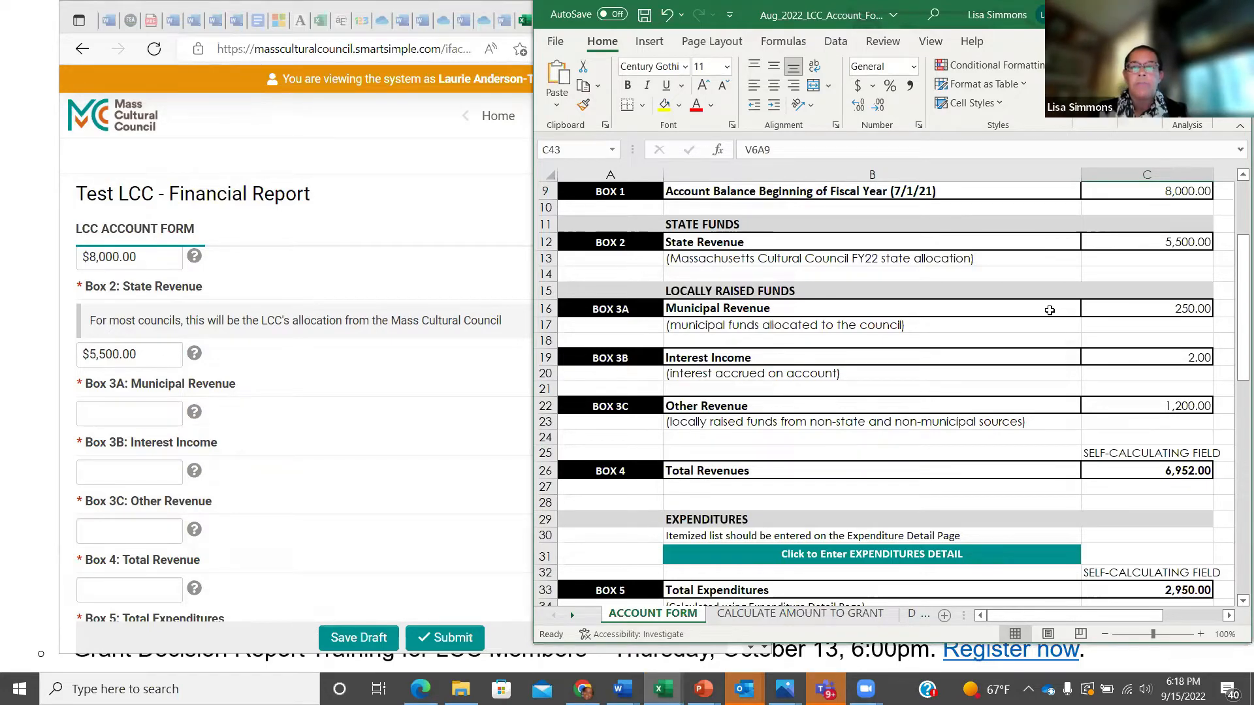
{"action": "left_click", "coordinate": [128, 414]}
{"action": "type", "text": "250"}
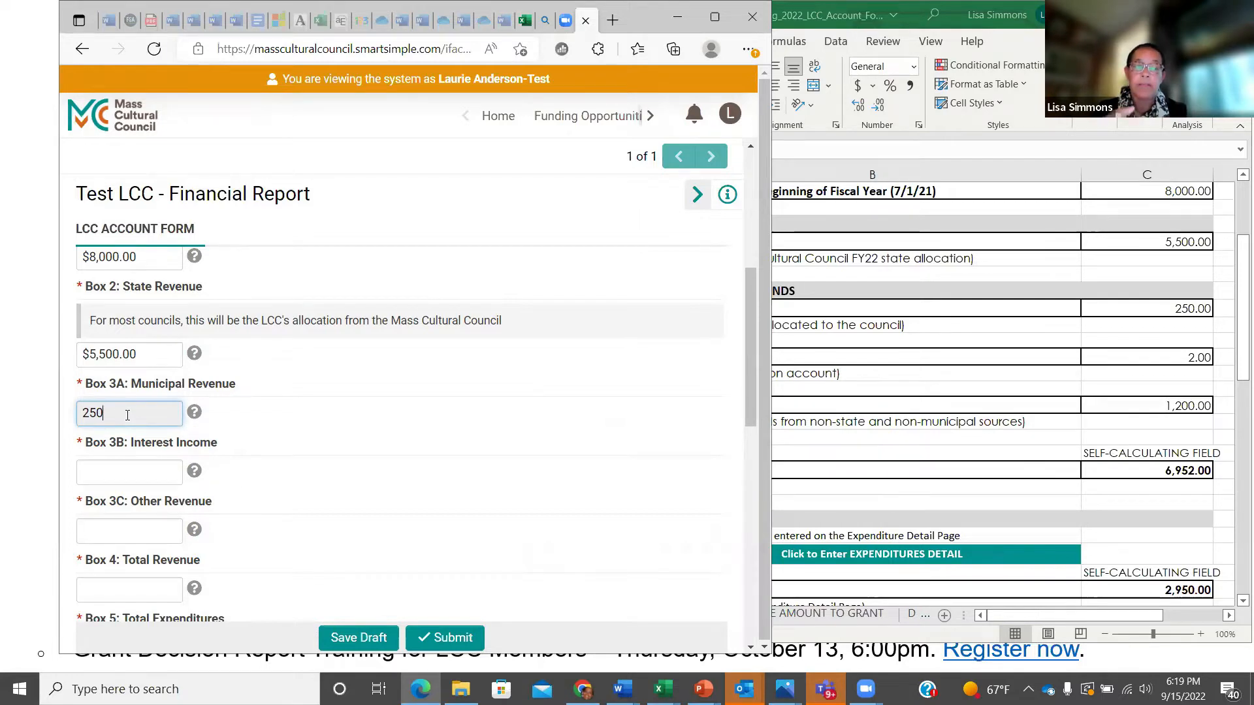
{"action": "left_click", "coordinate": [272, 424]}
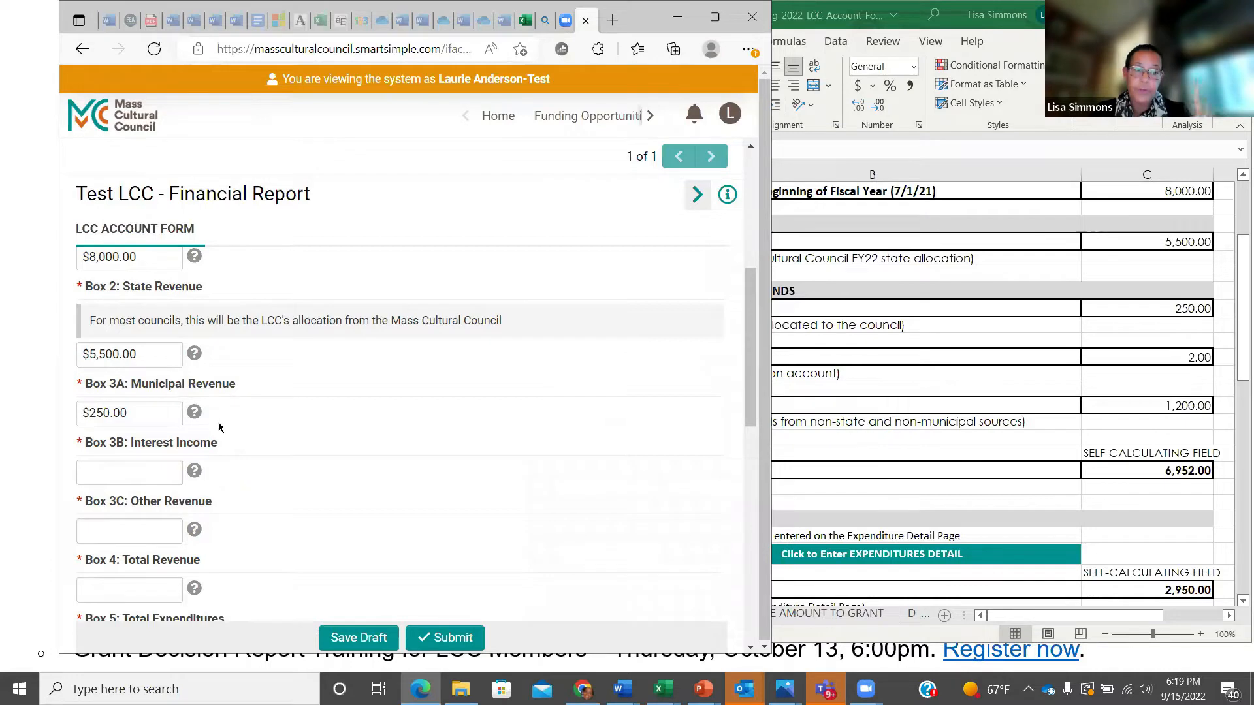
{"action": "mouse_move", "coordinate": [193, 414]}
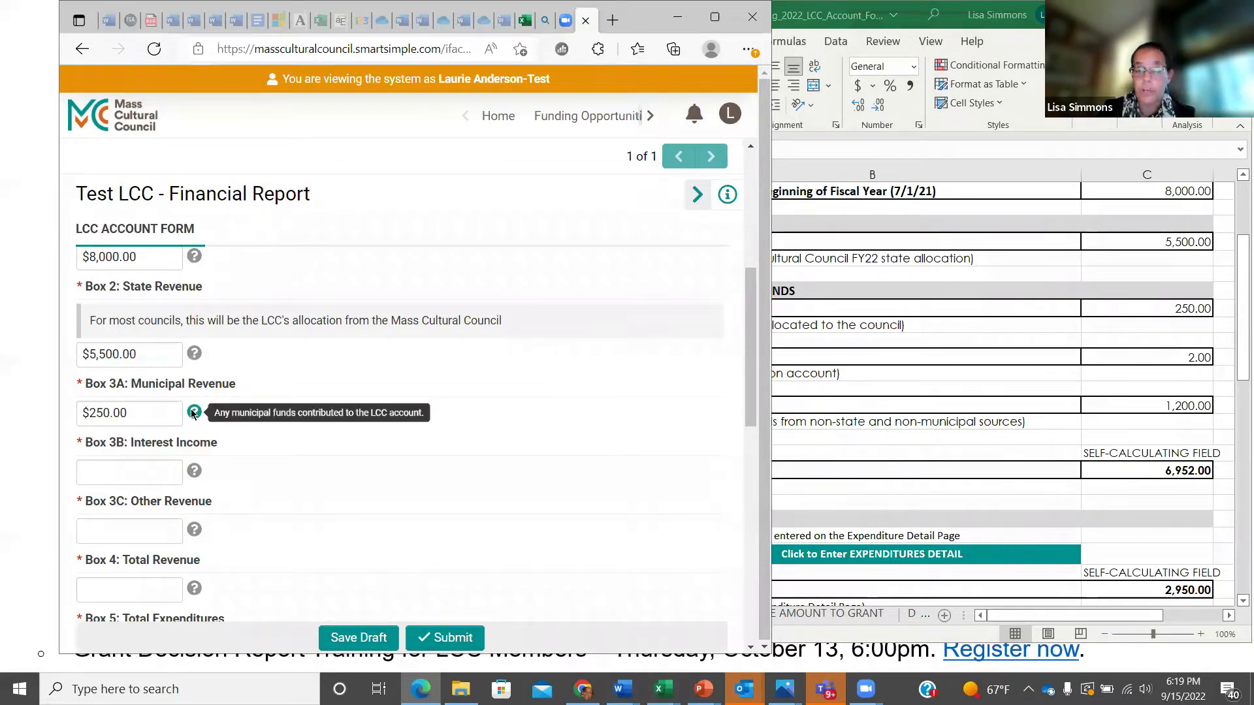
{"action": "mouse_move", "coordinate": [194, 355]}
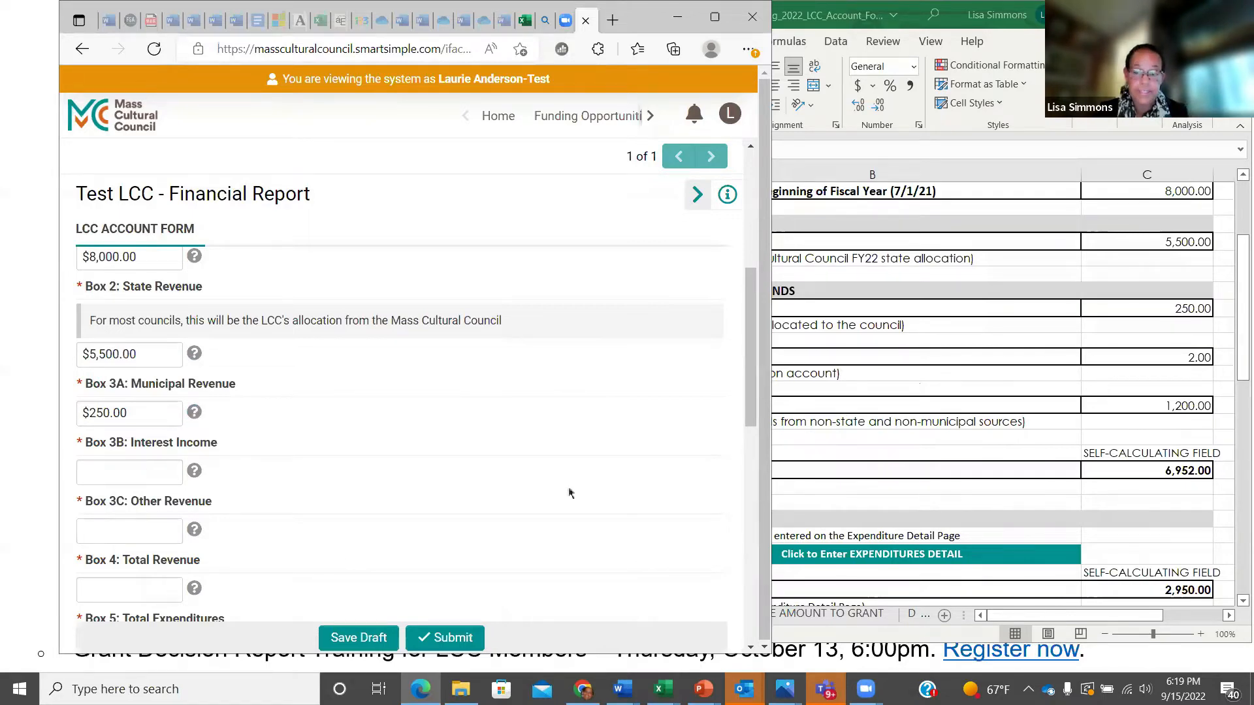
Check the Interest Income amount in the workbook and enter 2.00 in Box 3B of the web form
{"action": "left_click", "coordinate": [857, 381]}
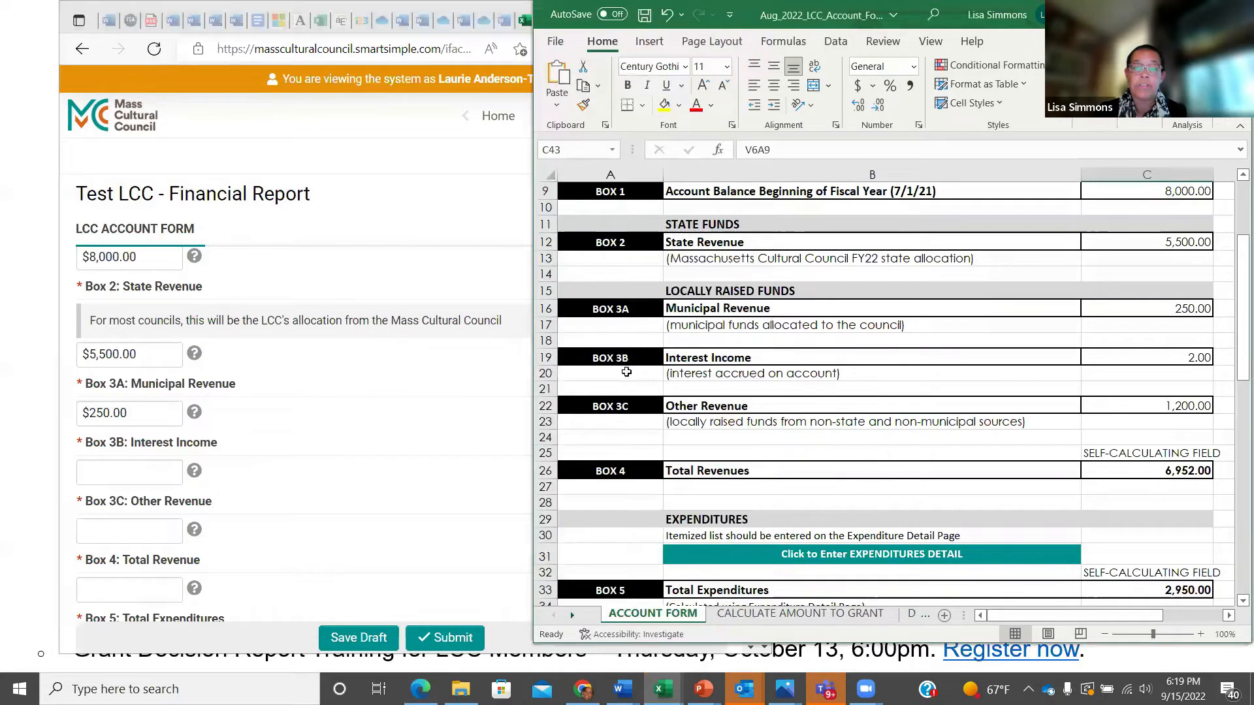
{"action": "left_click", "coordinate": [113, 470]}
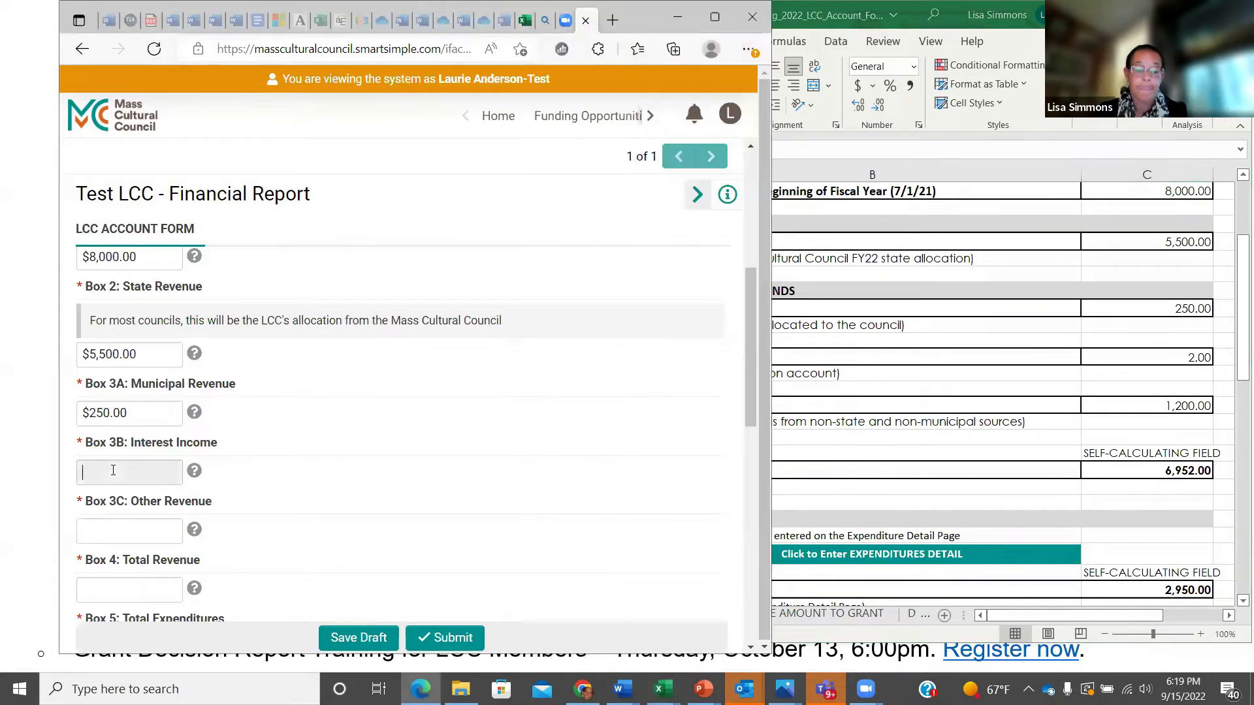
{"action": "type", "text": "2.00"}
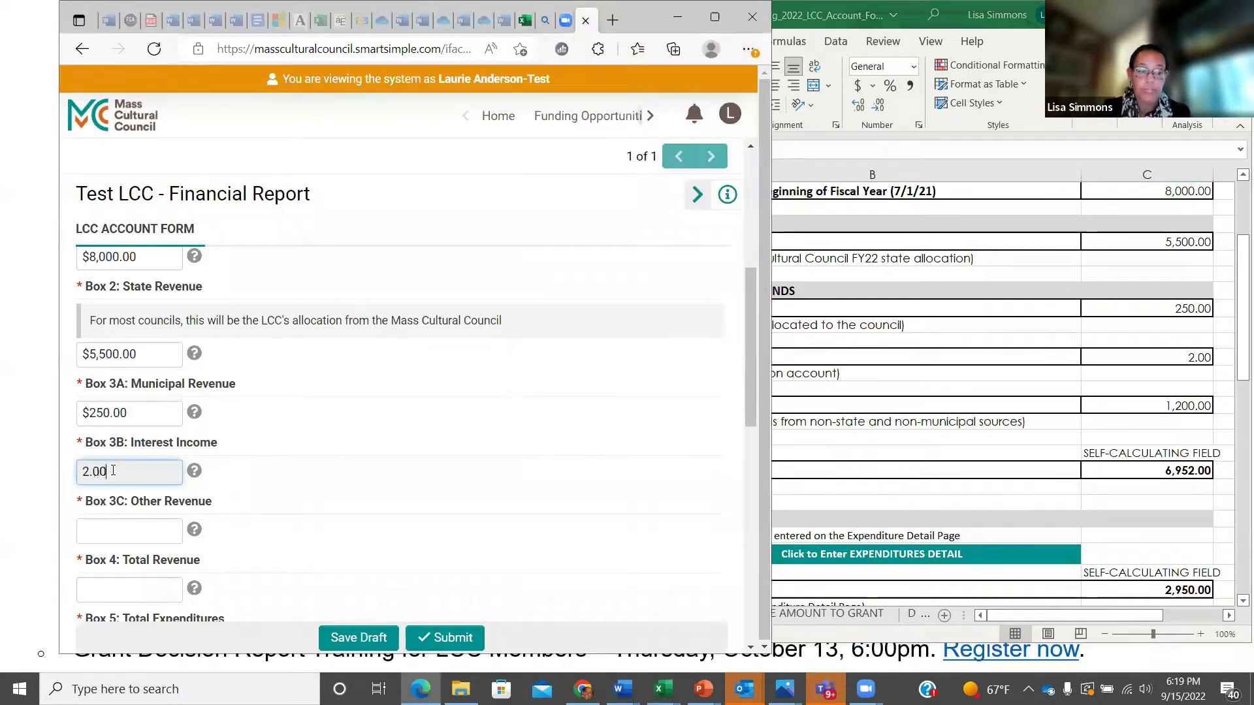
Check the Other Revenue amount in the workbook and enter 1200 in Box 3C of the web form
{"action": "left_click", "coordinate": [386, 472]}
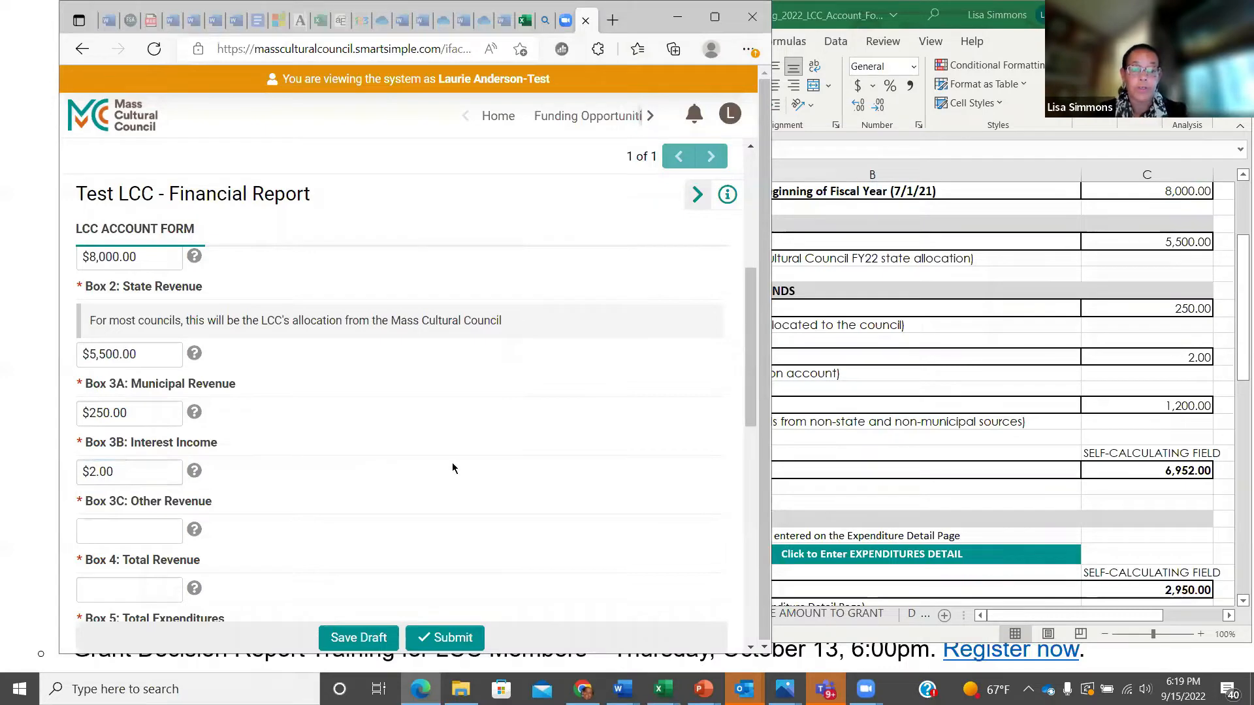
{"action": "left_click", "coordinate": [855, 433]}
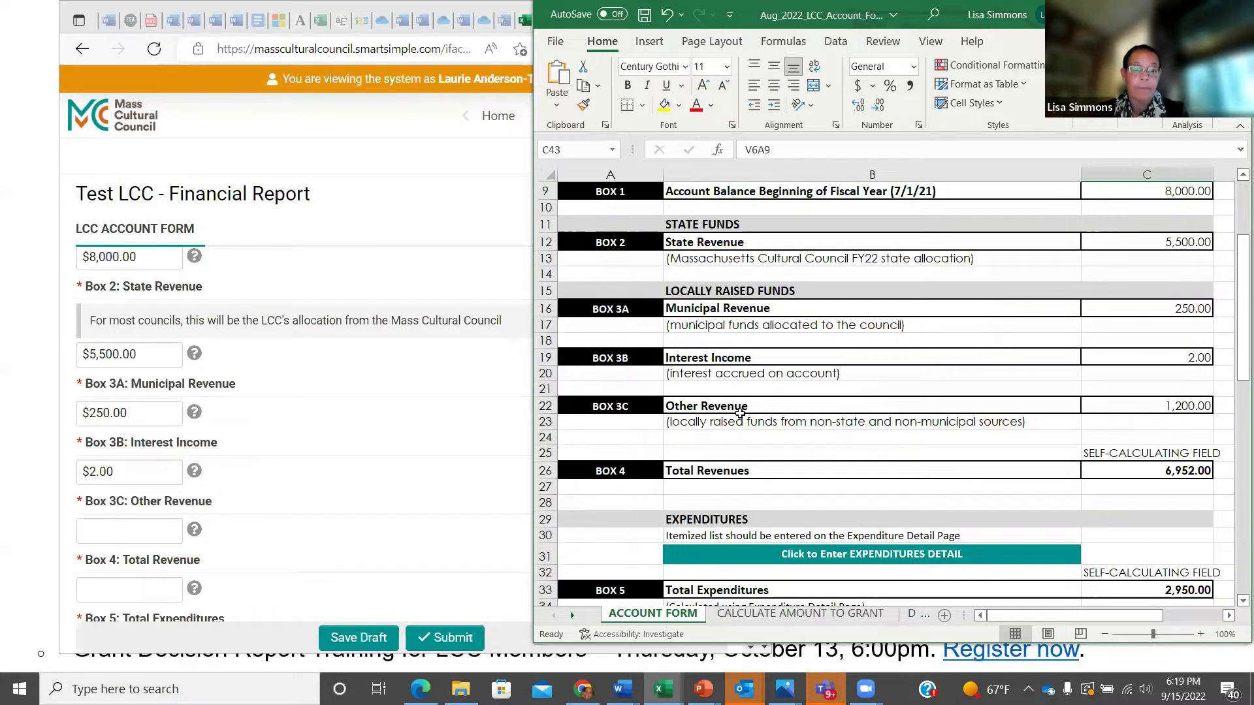
{"action": "left_click", "coordinate": [113, 530]}
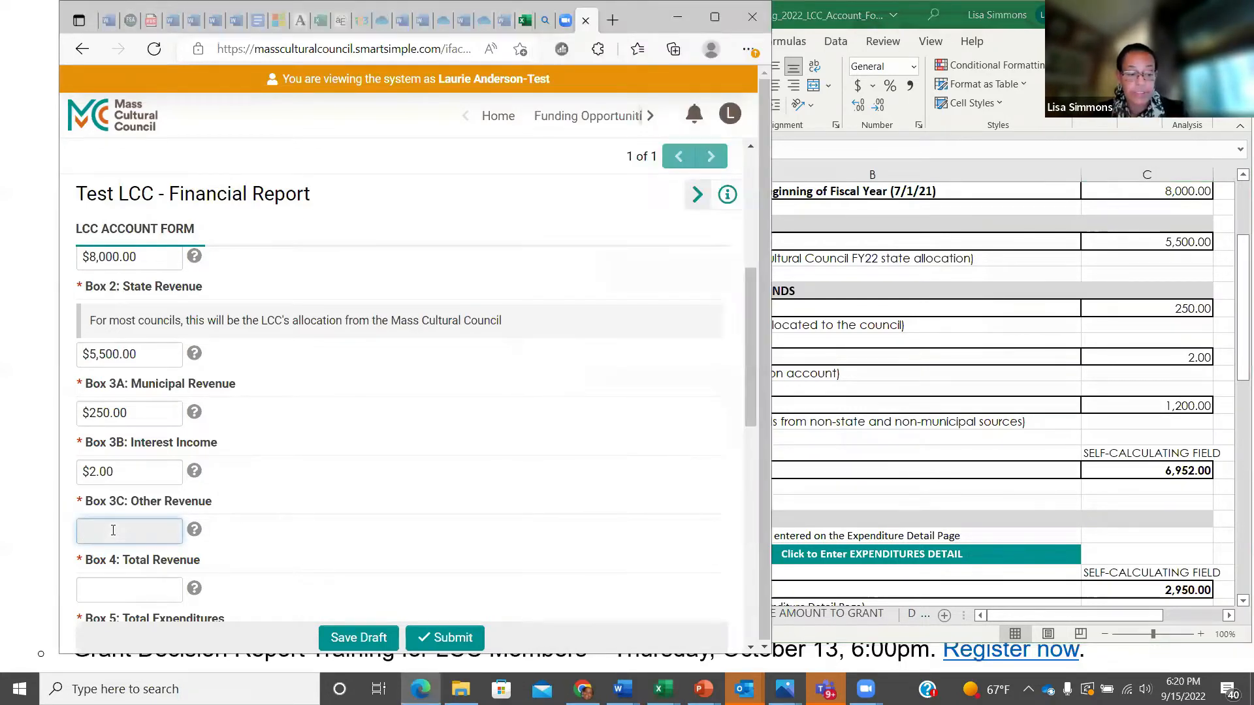
{"action": "type", "text": "1200"}
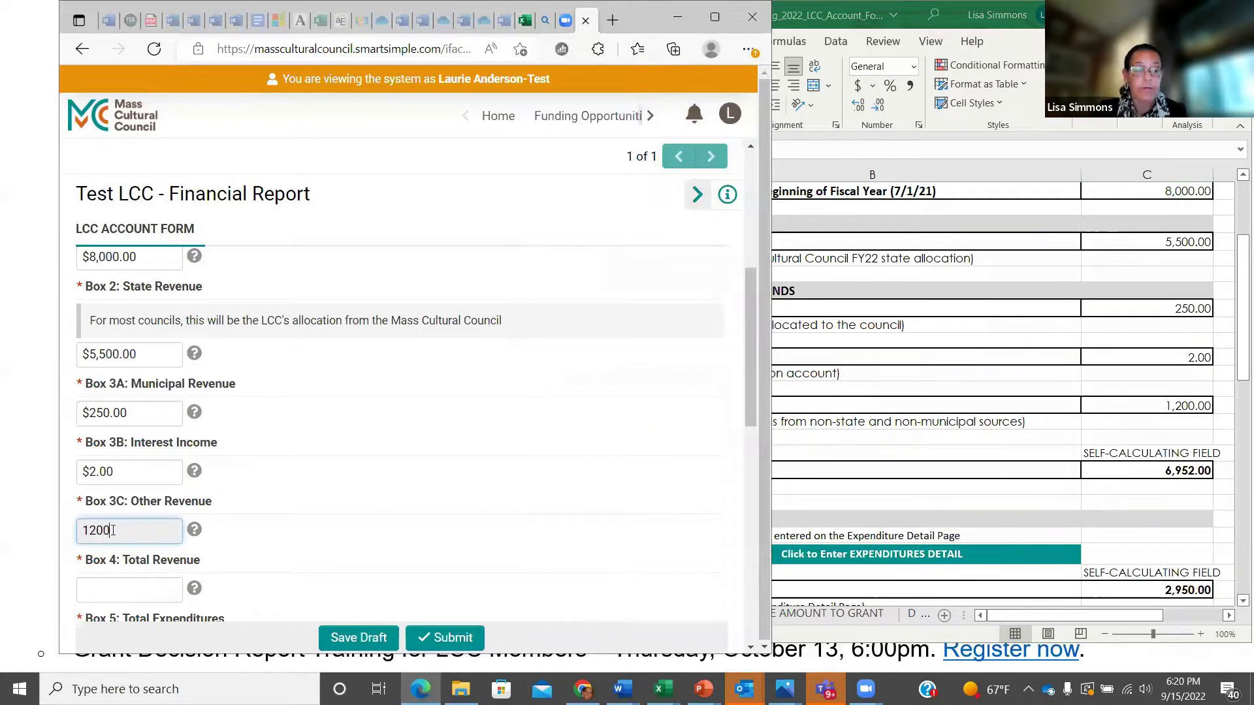
{"action": "left_click", "coordinate": [482, 532]}
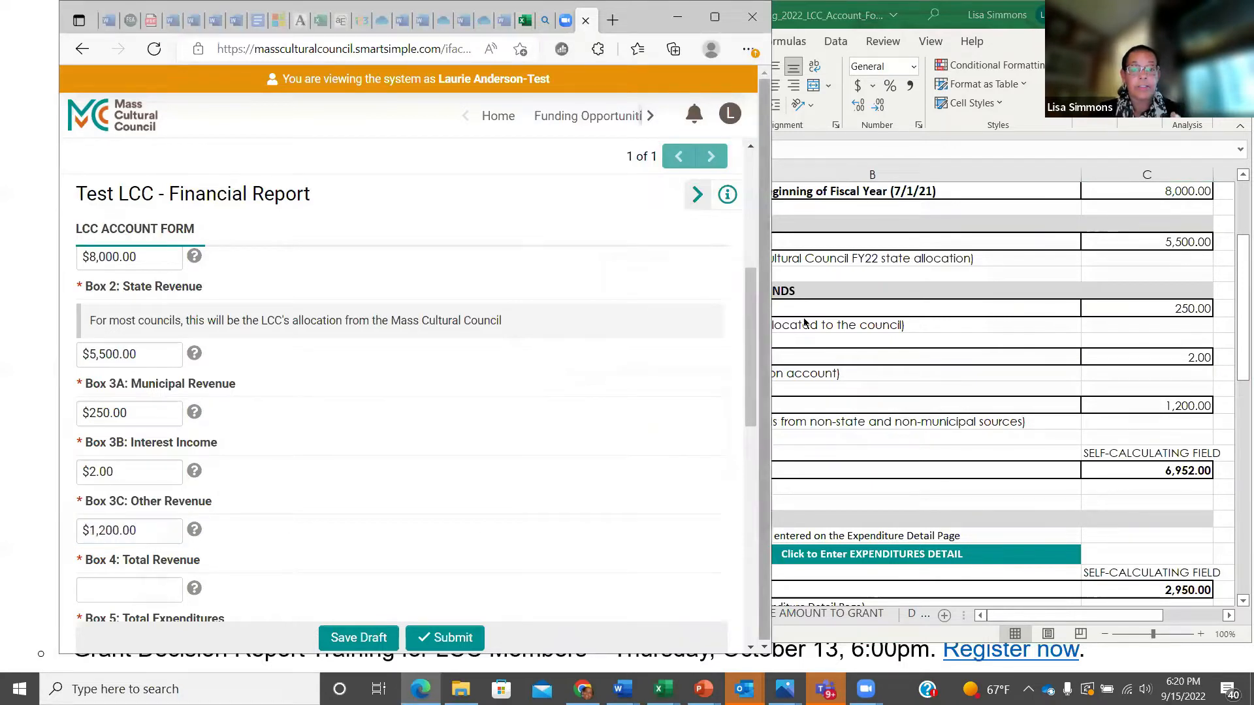
Check the Total Revenues amount in the workbook and enter 6952 in Box 4, Total Revenue, of the web form
{"action": "left_click_drag", "start_coordinate": [750, 361], "coordinate": [749, 436]}
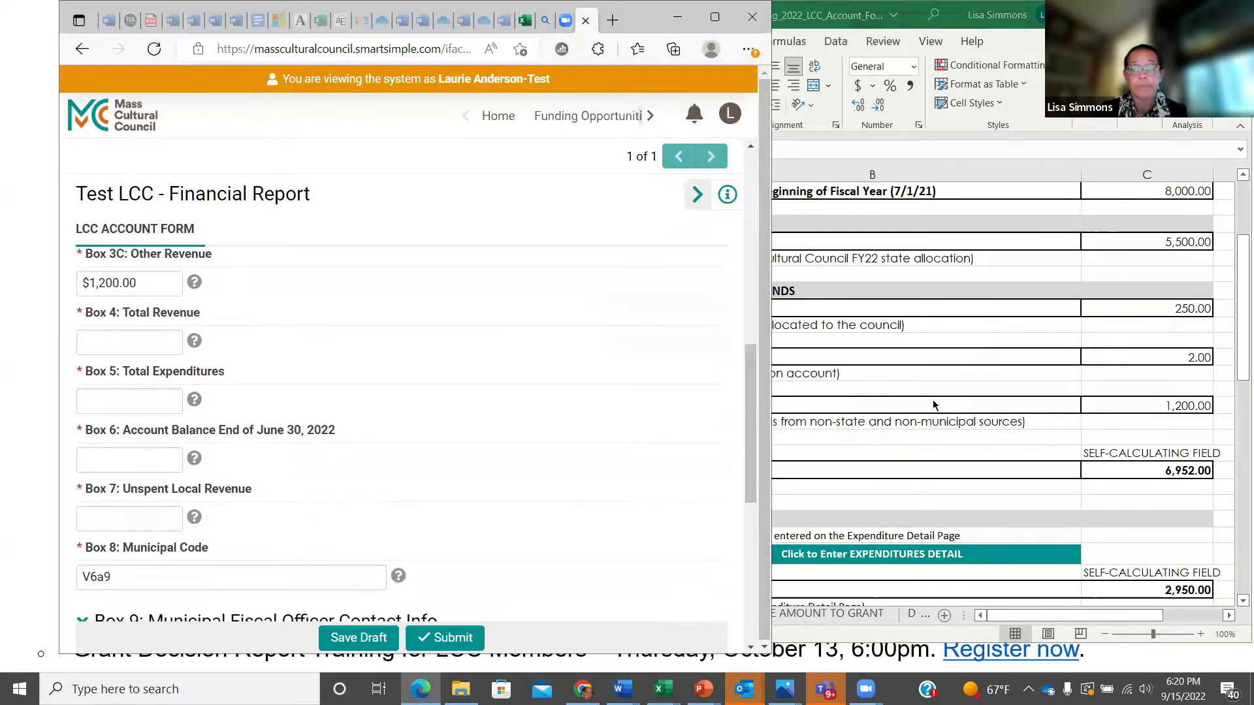
{"action": "left_click", "coordinate": [969, 384]}
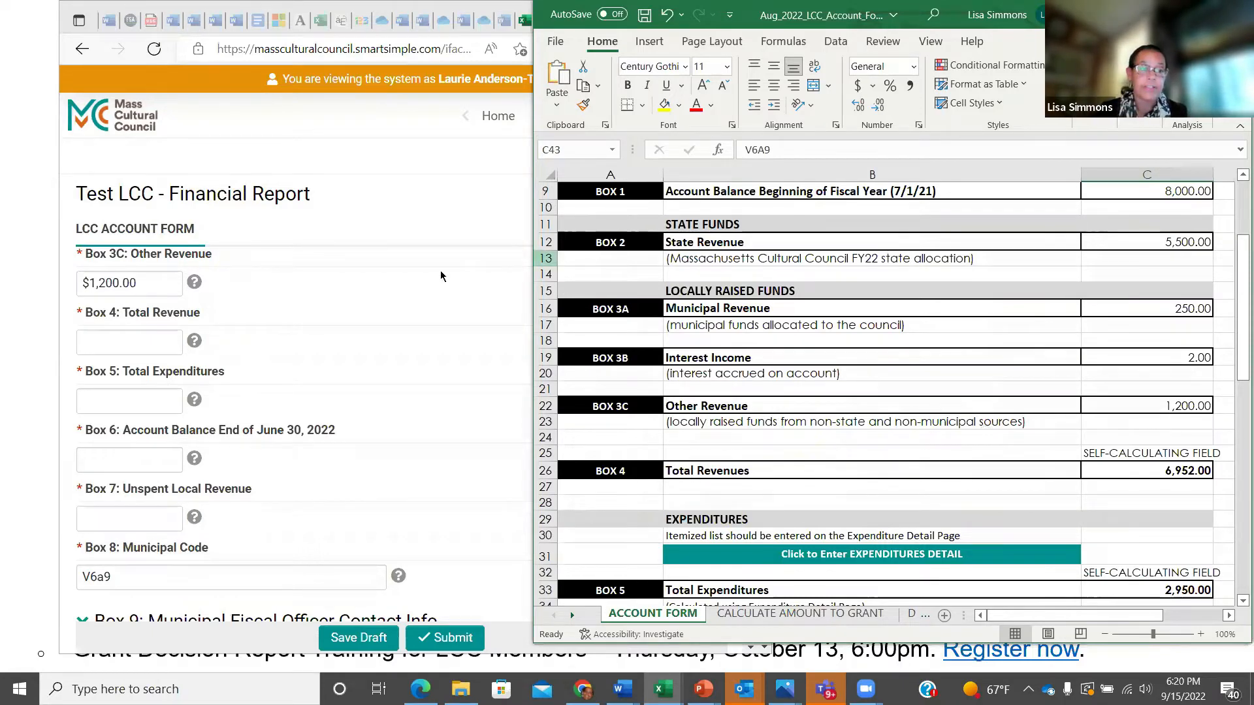
{"action": "left_click", "coordinate": [127, 339]}
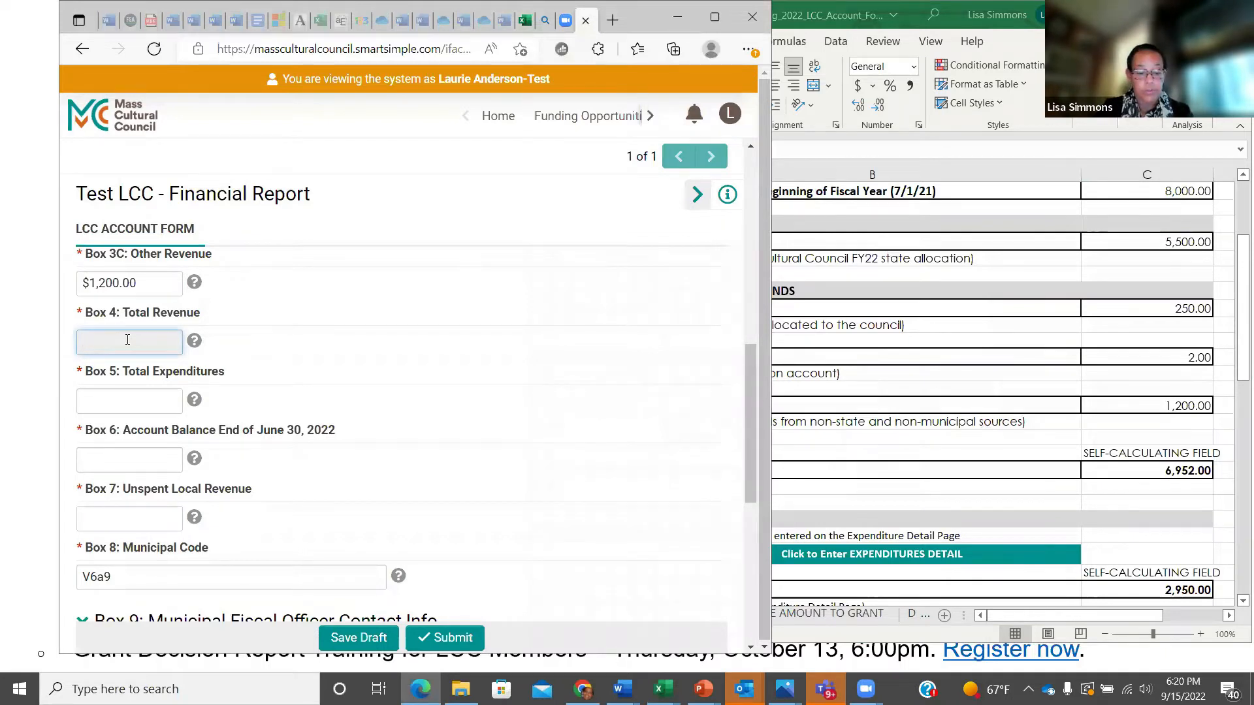
{"action": "type", "text": "69"}
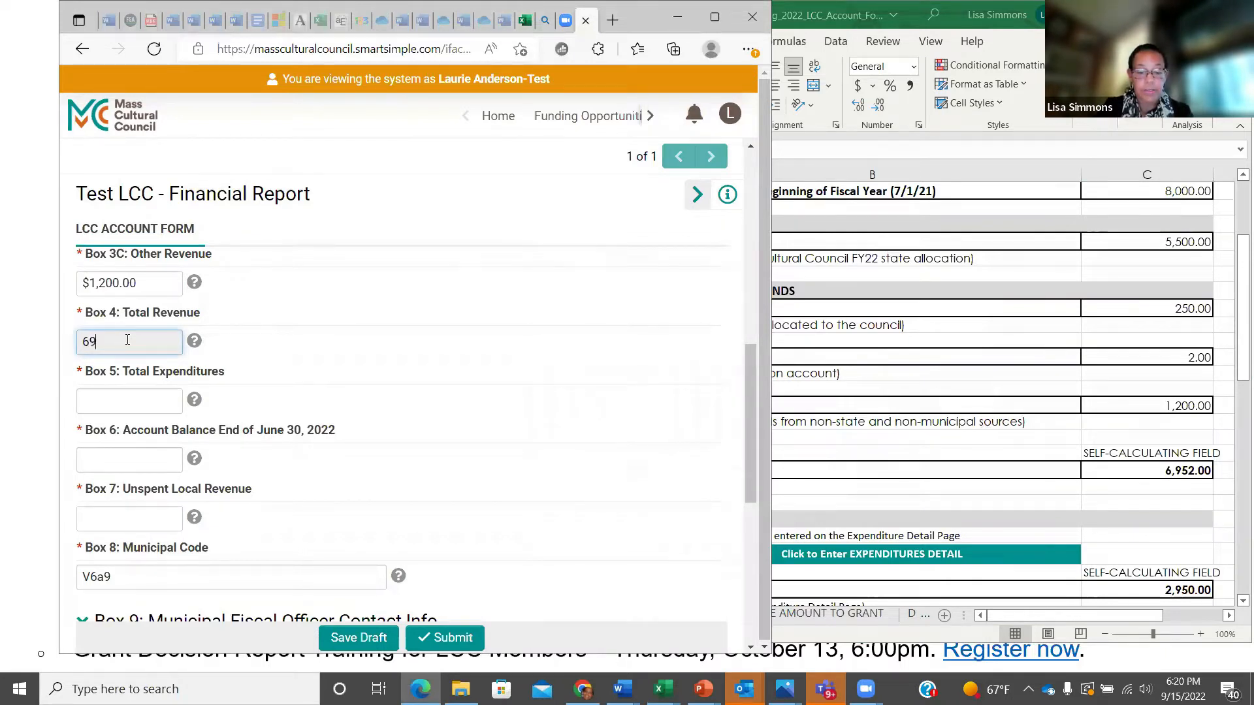
{"action": "type", "text": "52"}
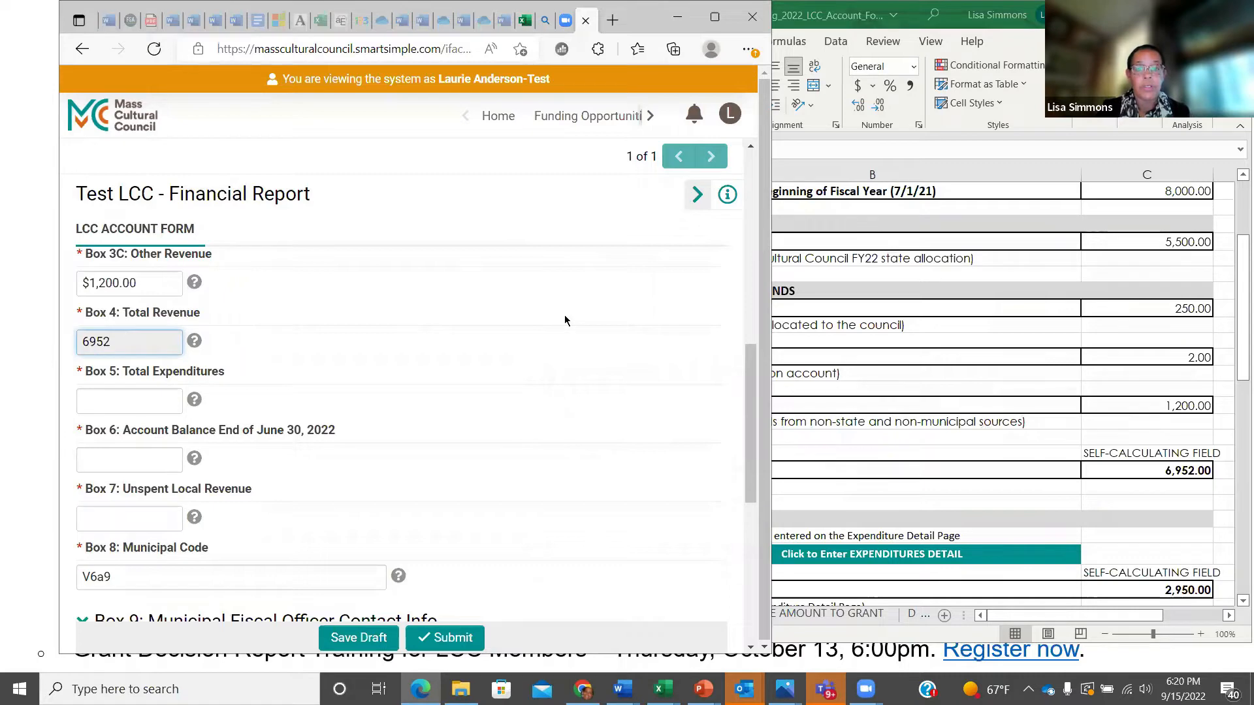
{"action": "key", "text": "Tab"}
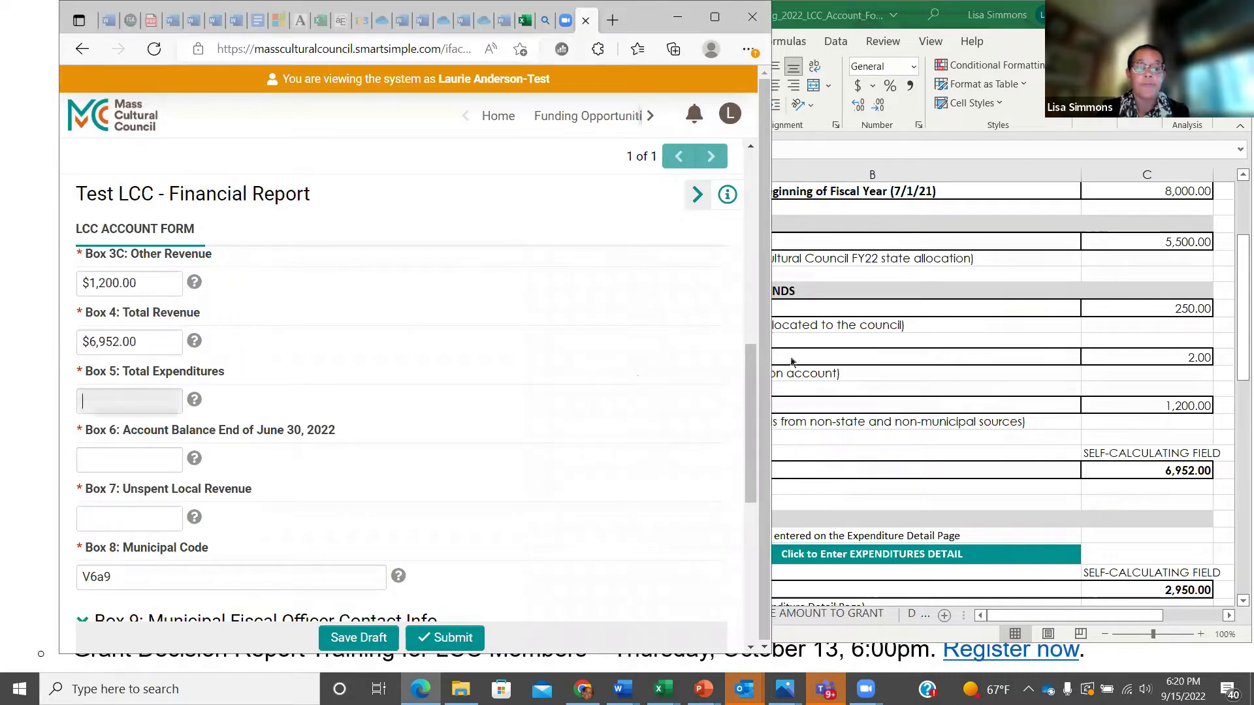
Look up Total Expenditures in the workbook's expenditures section and enter 2950 in Box 5 of the web form
{"action": "left_click", "coordinate": [930, 377]}
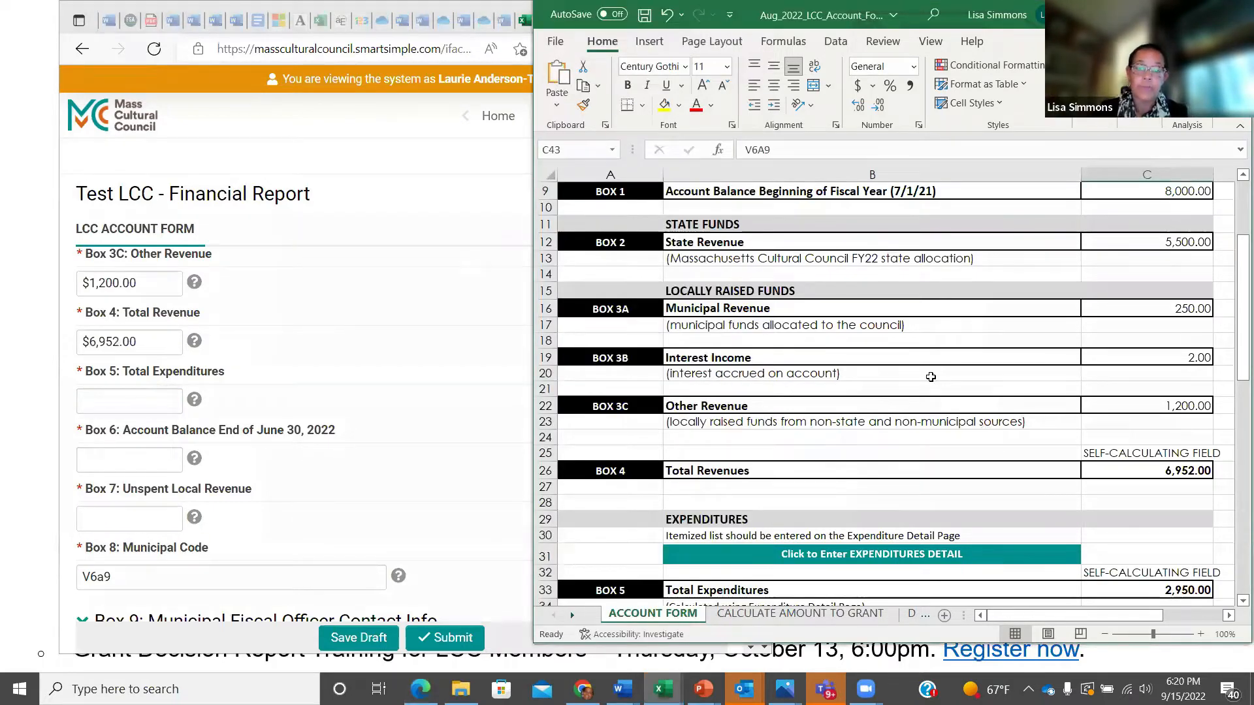
{"action": "left_click_drag", "start_coordinate": [1234, 270], "coordinate": [1234, 363]}
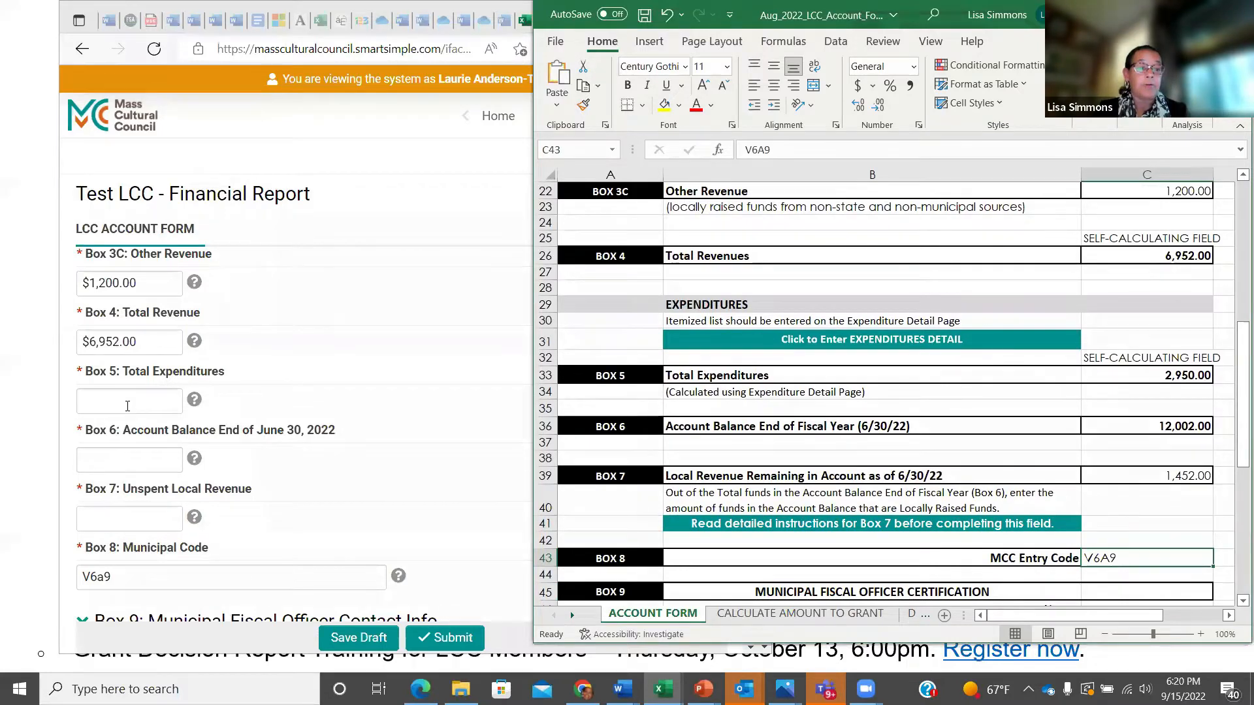
{"action": "left_click", "coordinate": [127, 405]}
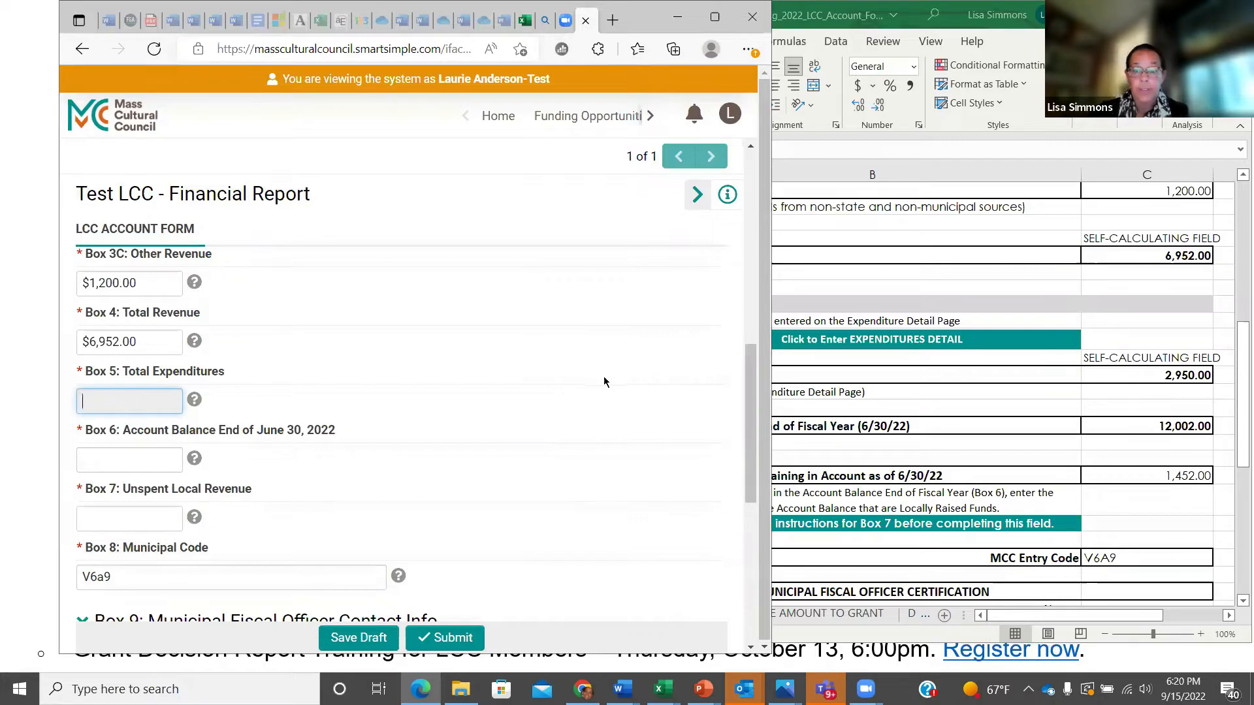
{"action": "key", "text": "alt+Tab"}
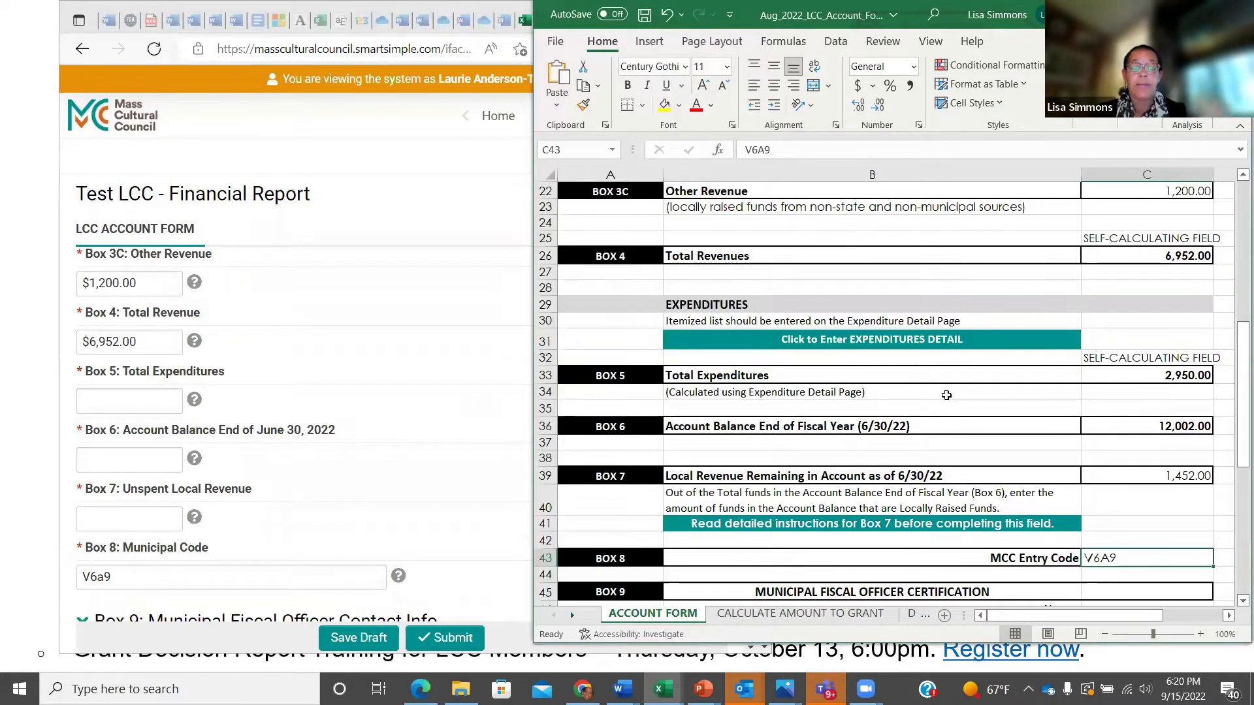
{"action": "left_click", "coordinate": [117, 397]}
{"action": "type", "text": "2,"}
{"action": "type", "text": "9"}
{"action": "type", "text": "50"}
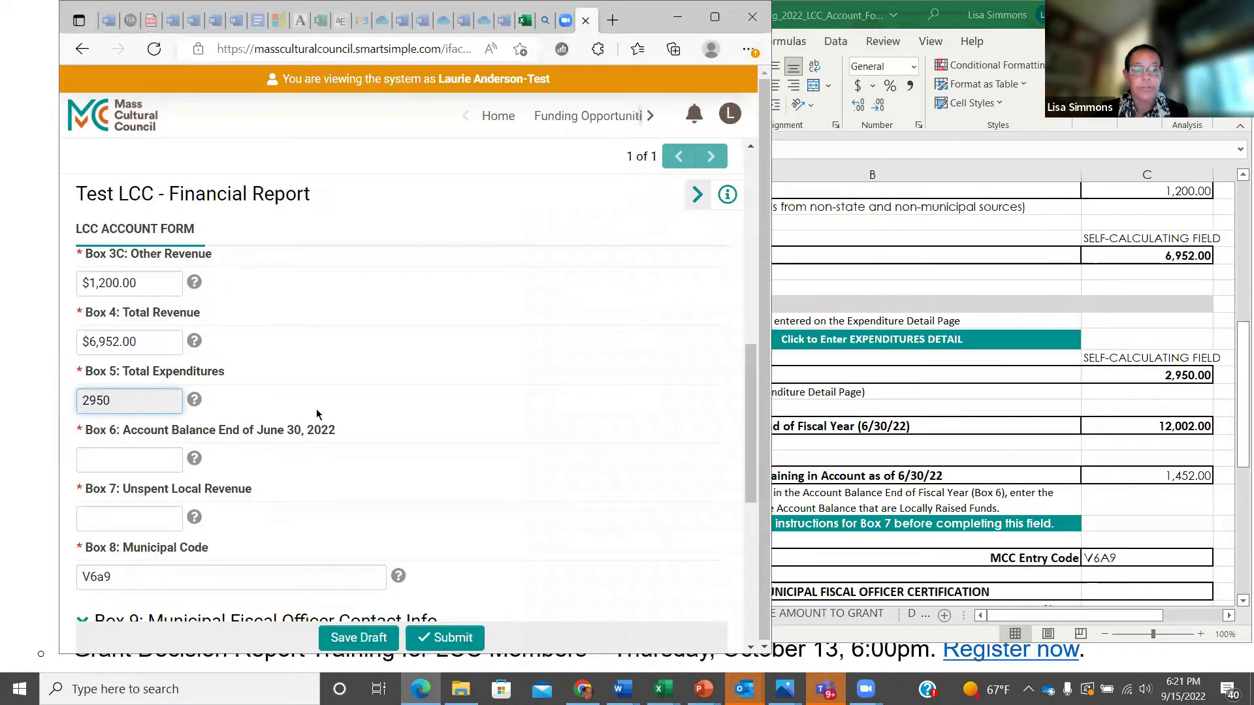
{"action": "left_click", "coordinate": [430, 415]}
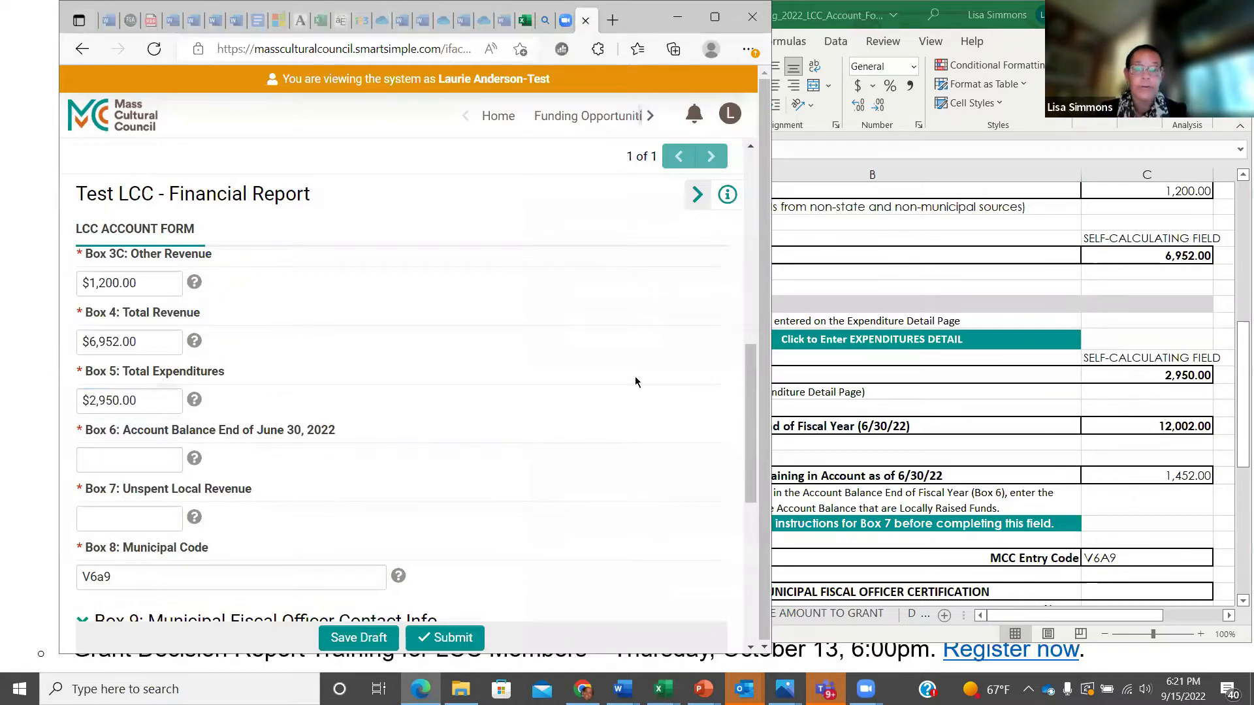
Check the fiscal year-end account balance in the workbook and enter 12,002.00 in Box 6 of the web form
{"action": "left_click", "coordinate": [930, 374]}
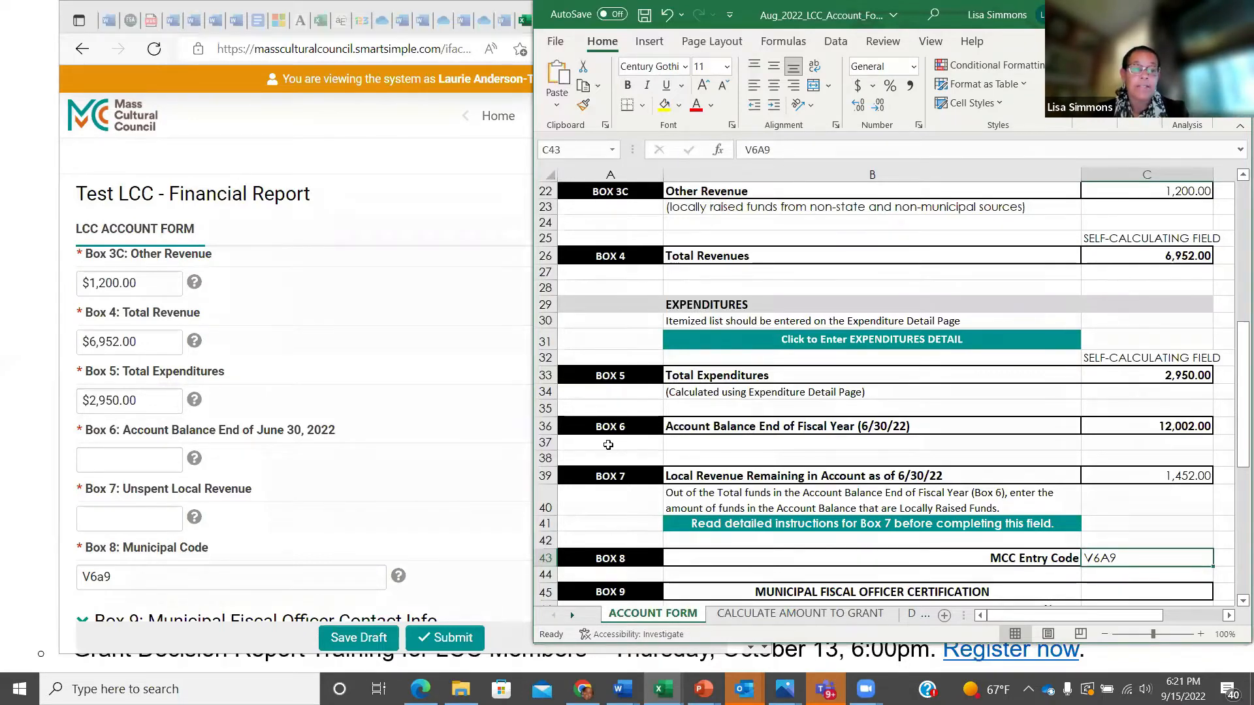
{"action": "left_click", "coordinate": [127, 459]}
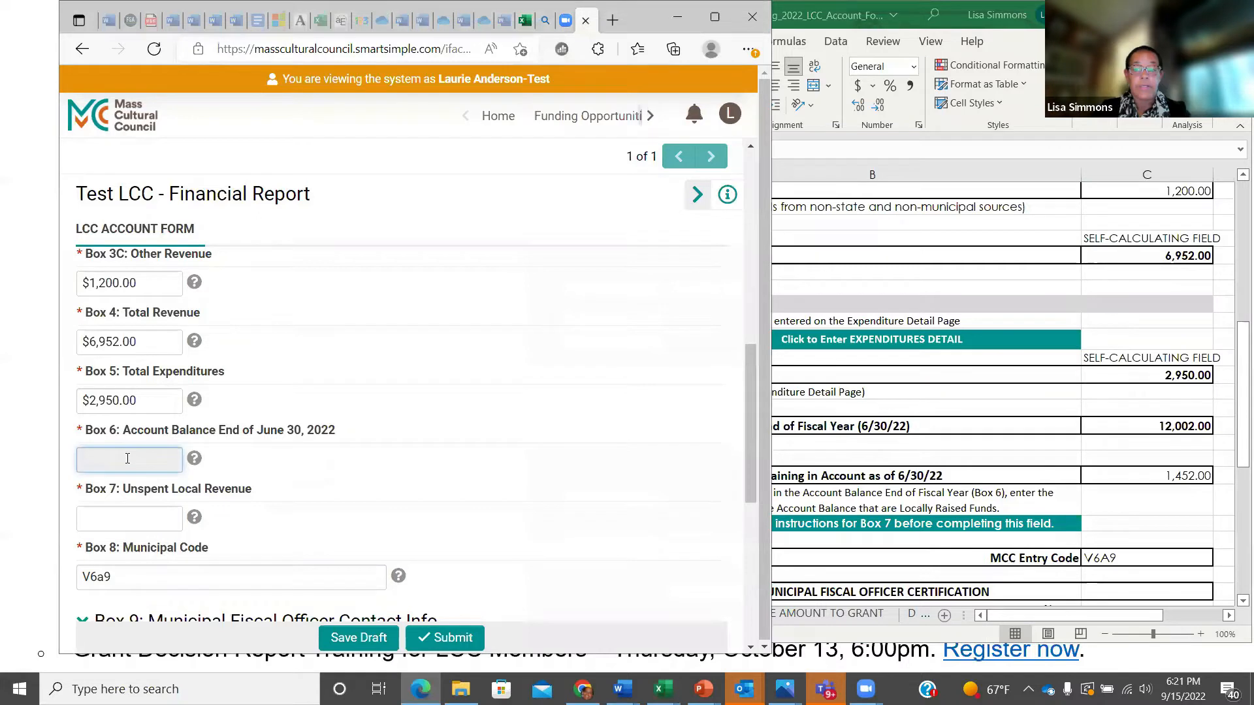
{"action": "type", "text": "12,002"}
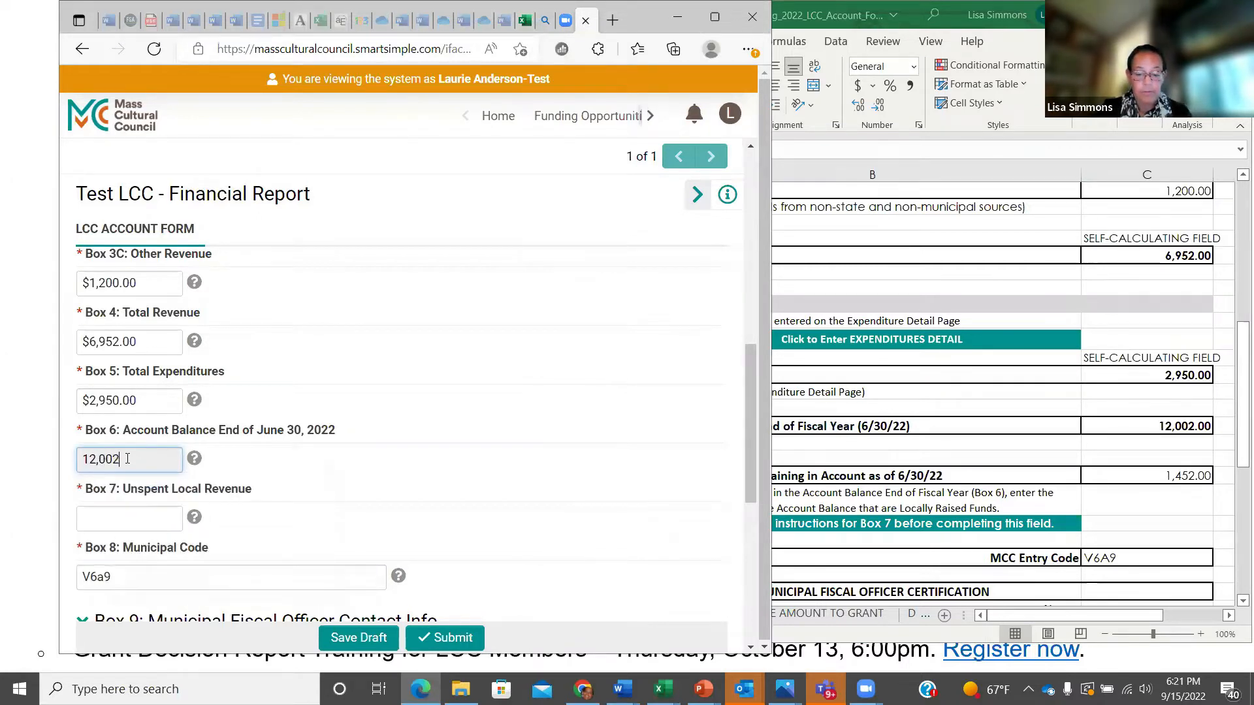
{"action": "type", "text": ".00"}
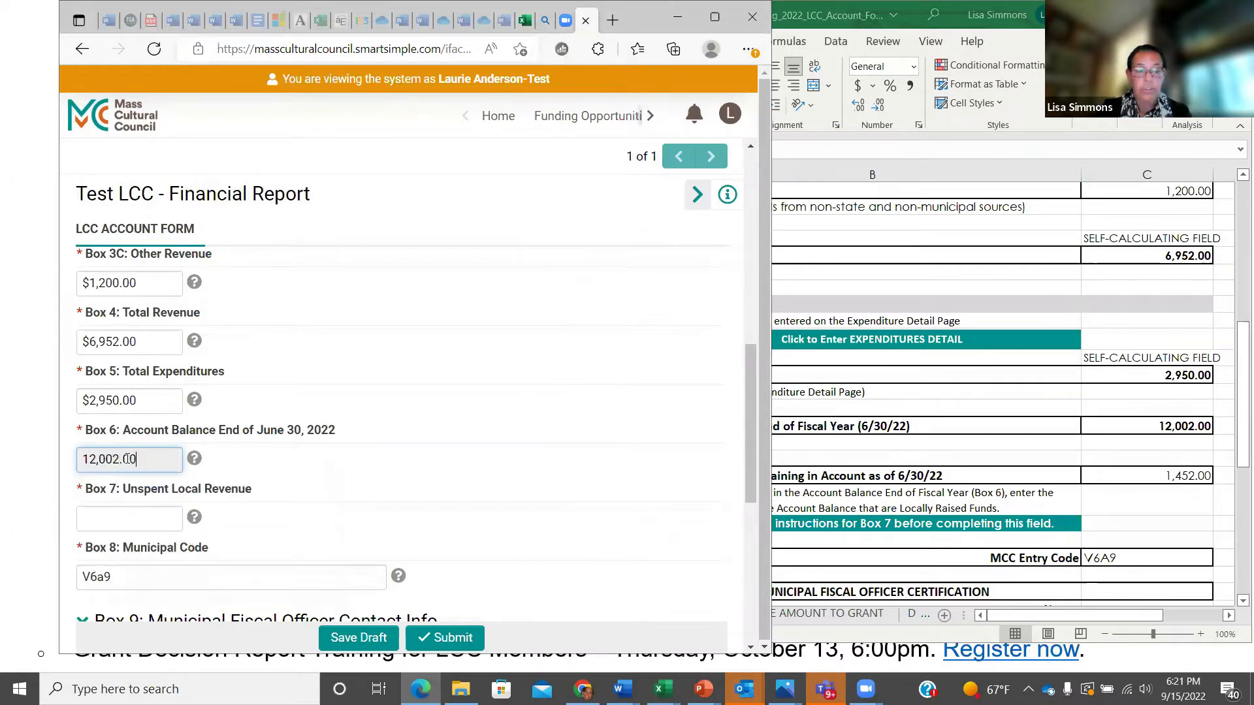
Check the remaining local revenue in the workbook, read the Box 7 help note, and enter 1452 in Box 7, Unspent Local Revenue
{"action": "left_click", "coordinate": [889, 406]}
{"action": "mouse_move", "coordinate": [195, 460]}
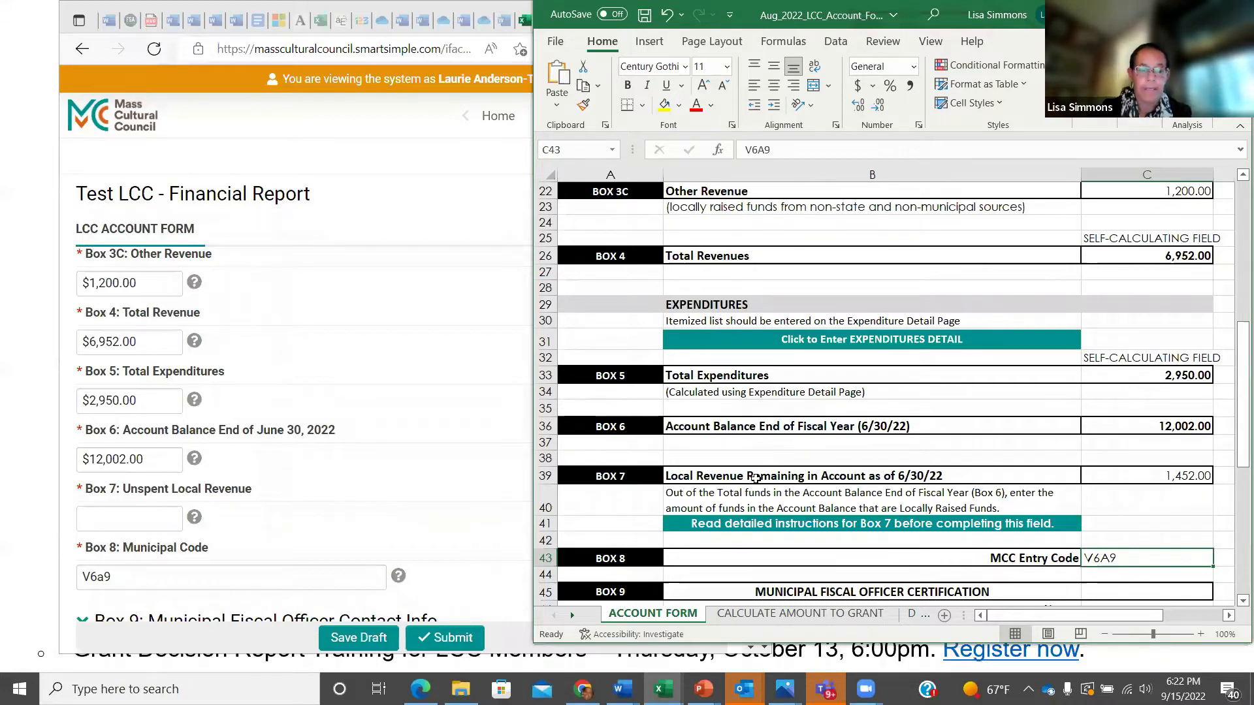
{"action": "mouse_move", "coordinate": [195, 519]}
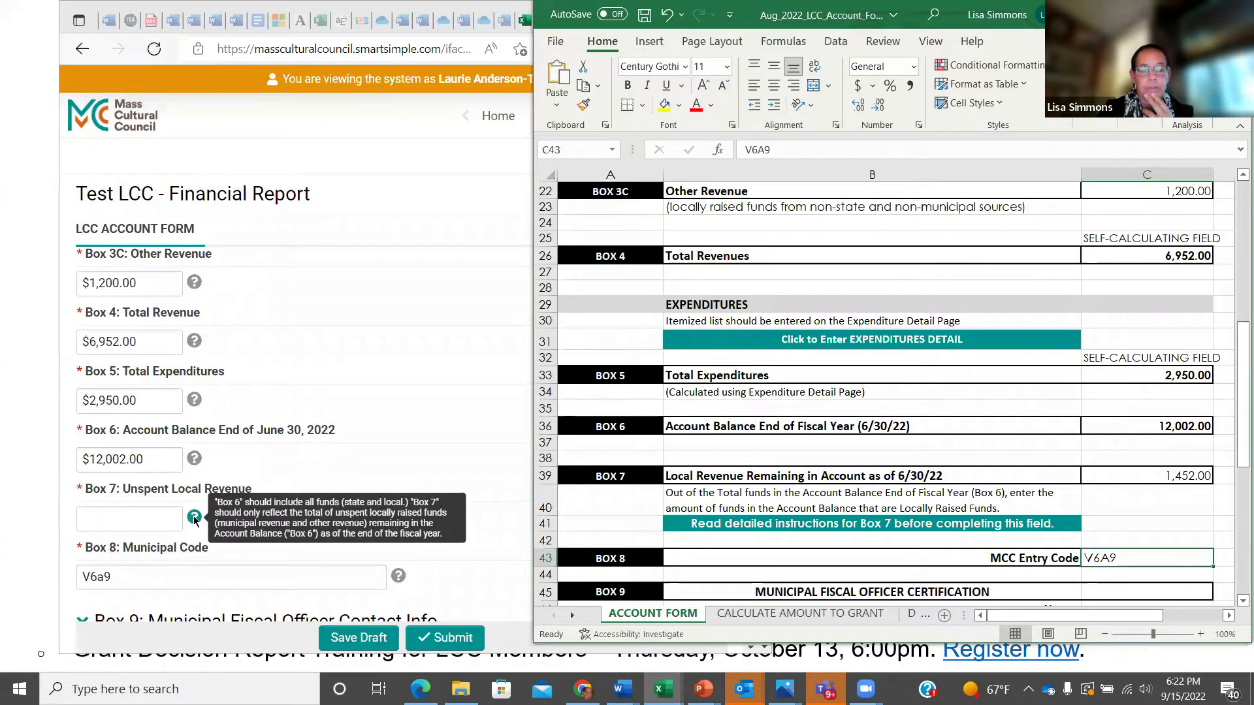
{"action": "left_click", "coordinate": [132, 517]}
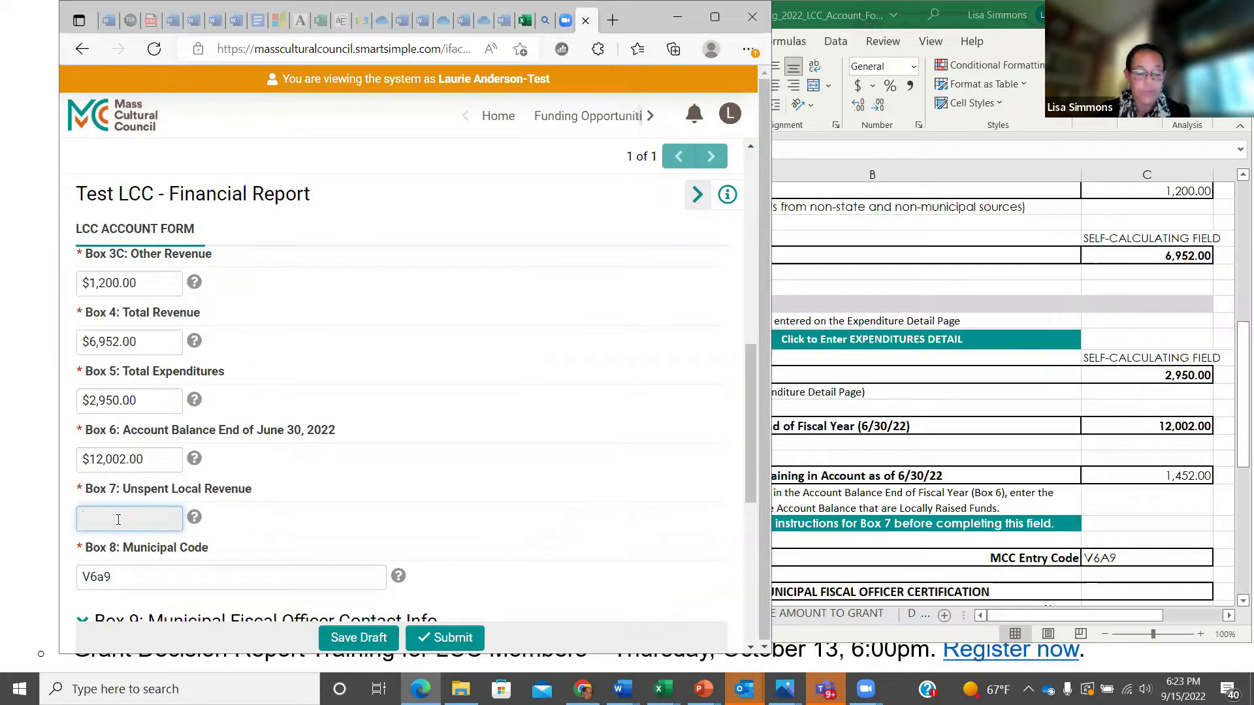
{"action": "type", "text": "14"}
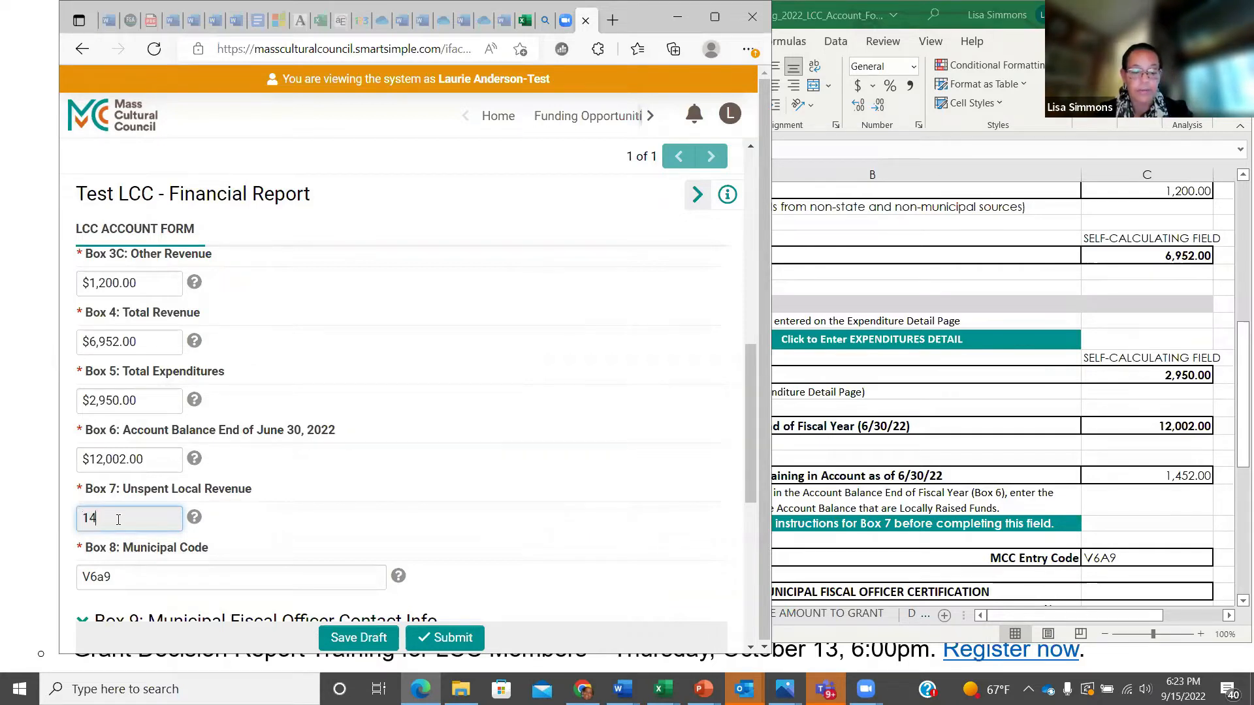
{"action": "type", "text": "52"}
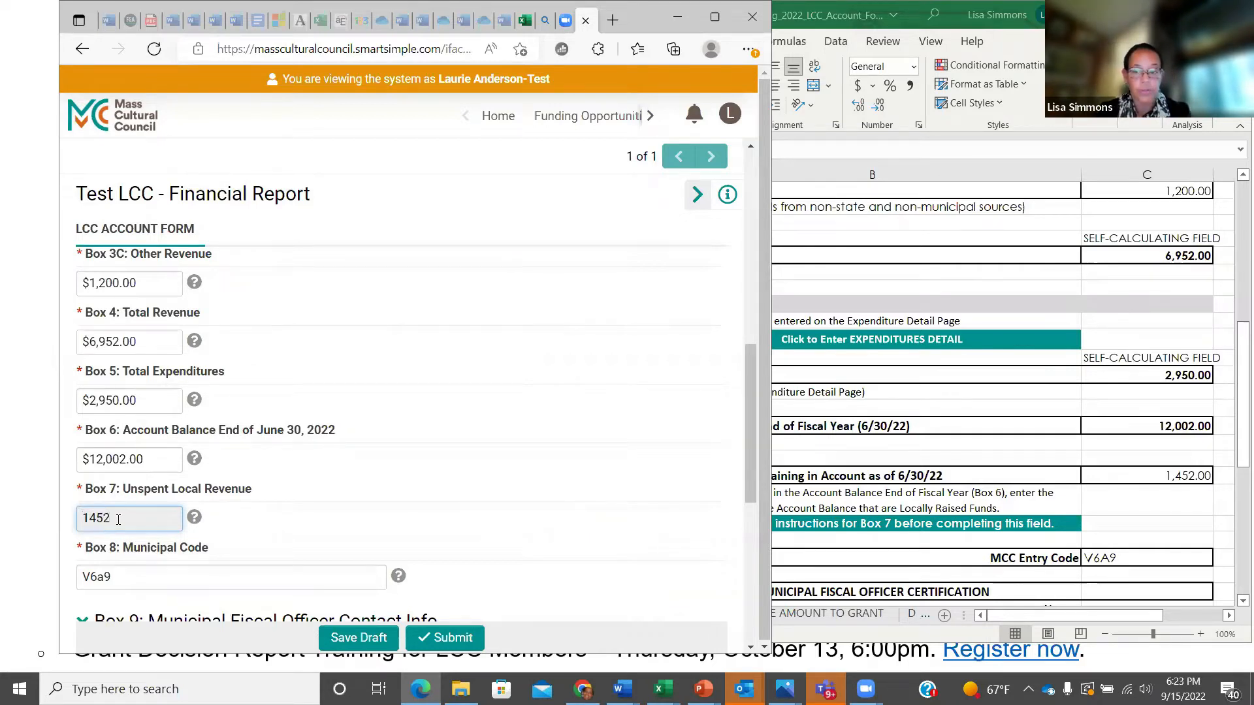
{"action": "left_click", "coordinate": [329, 536]}
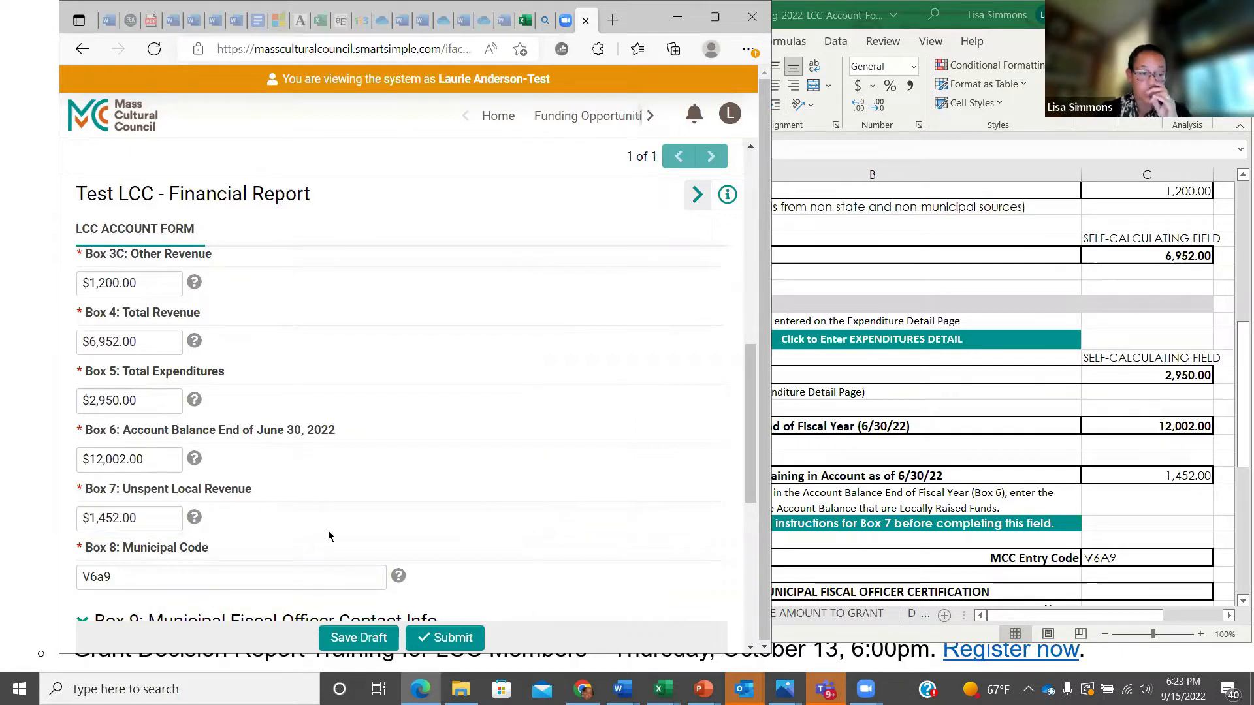
Review Boxes 1 to 8 and the Box 9 fiscal officer contact section in the web form, comparing the entries with the workbook
{"action": "left_click_drag", "start_coordinate": [747, 405], "coordinate": [746, 422]}
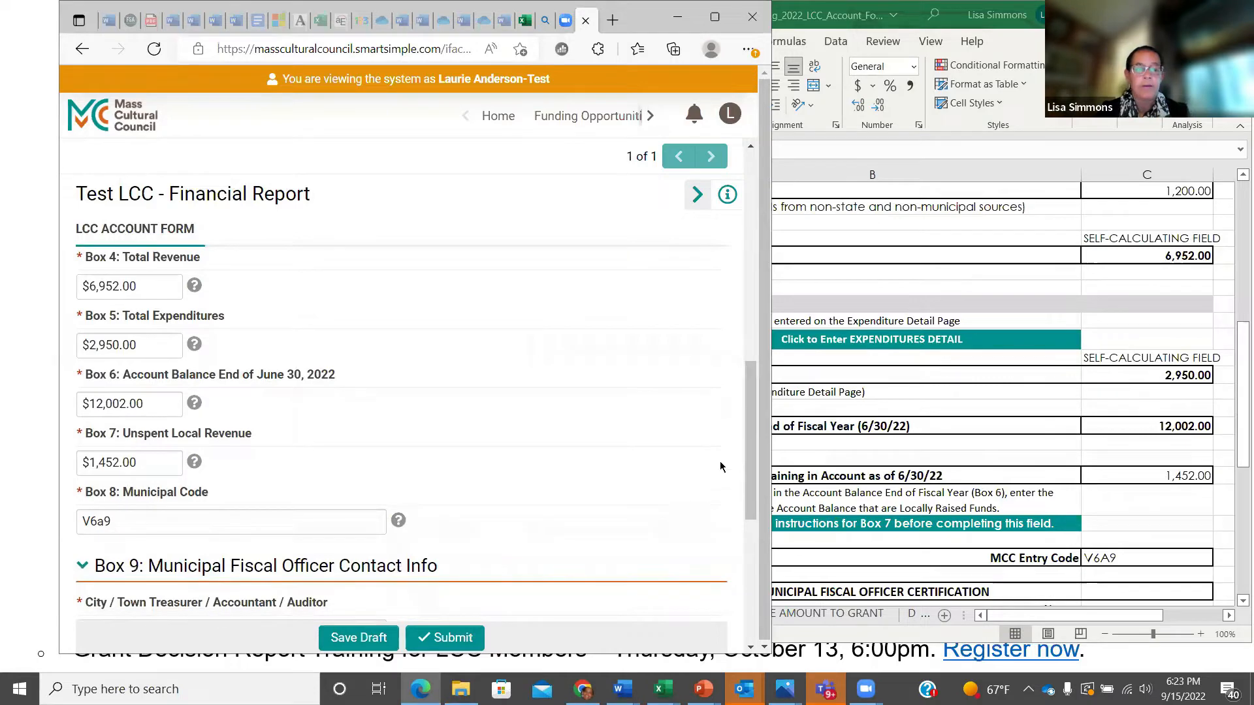
{"action": "left_click_drag", "start_coordinate": [747, 446], "coordinate": [747, 477]}
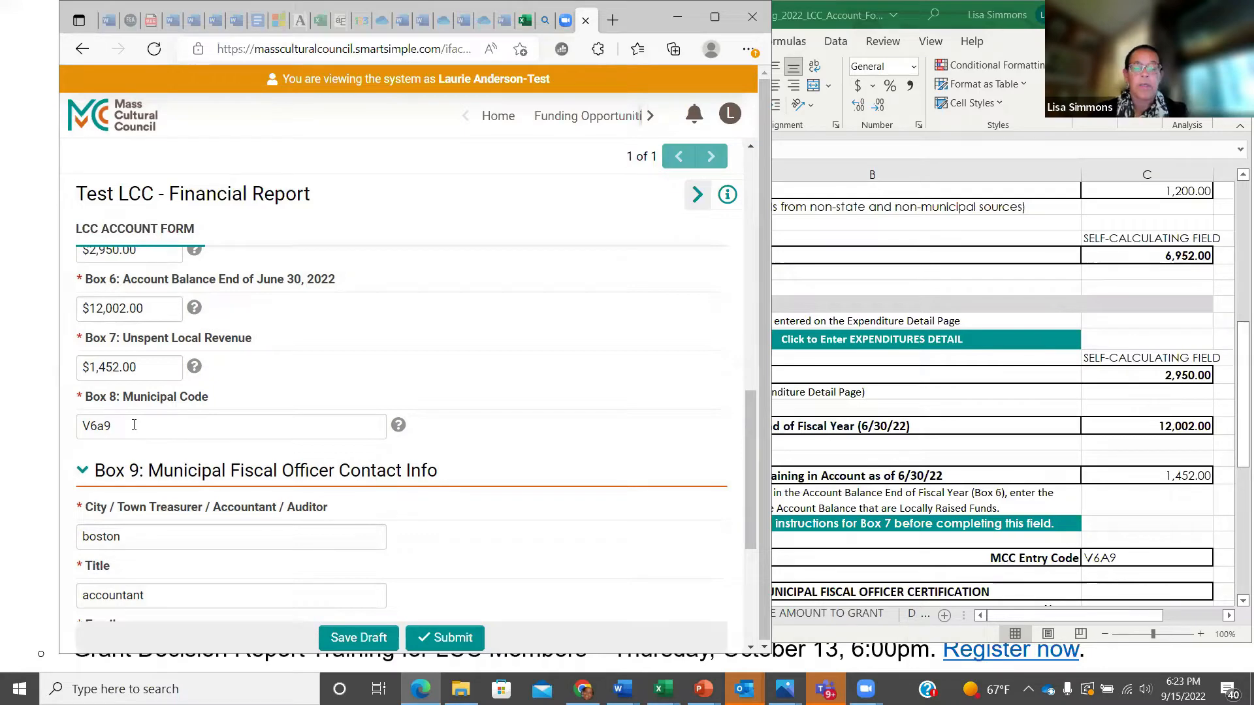
{"action": "left_click_drag", "start_coordinate": [751, 437], "coordinate": [746, 273]}
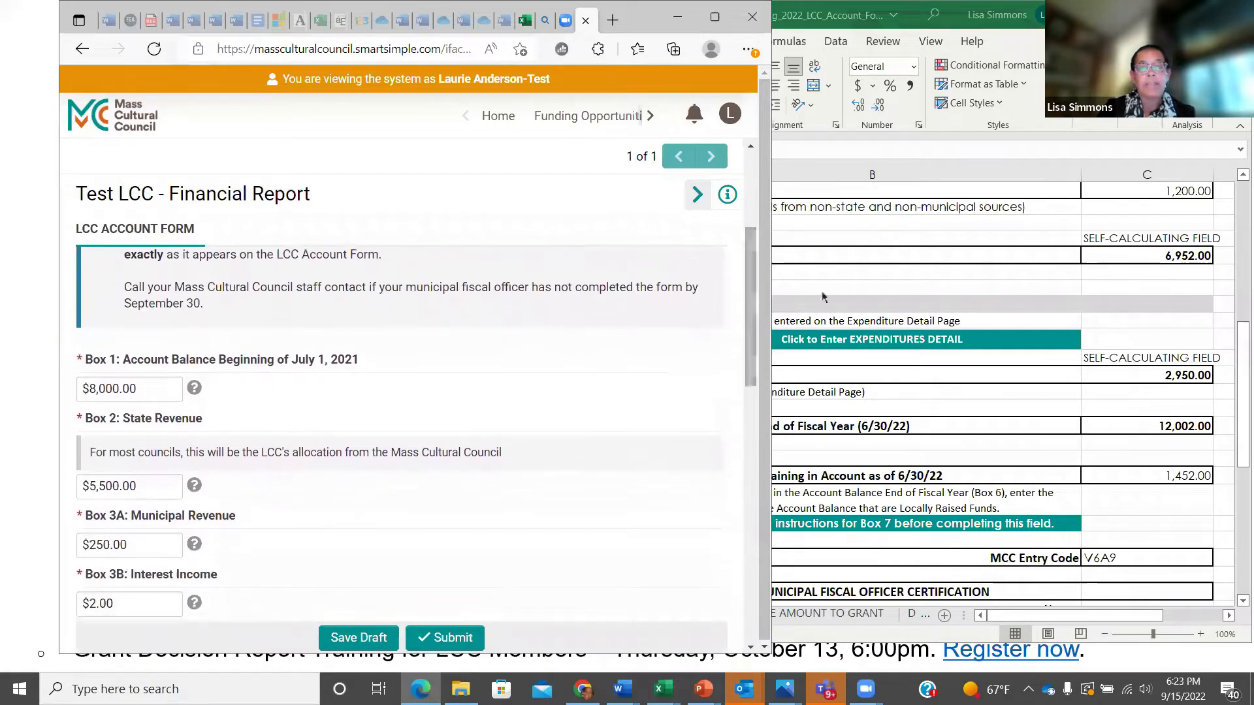
{"action": "left_click", "coordinate": [836, 298]}
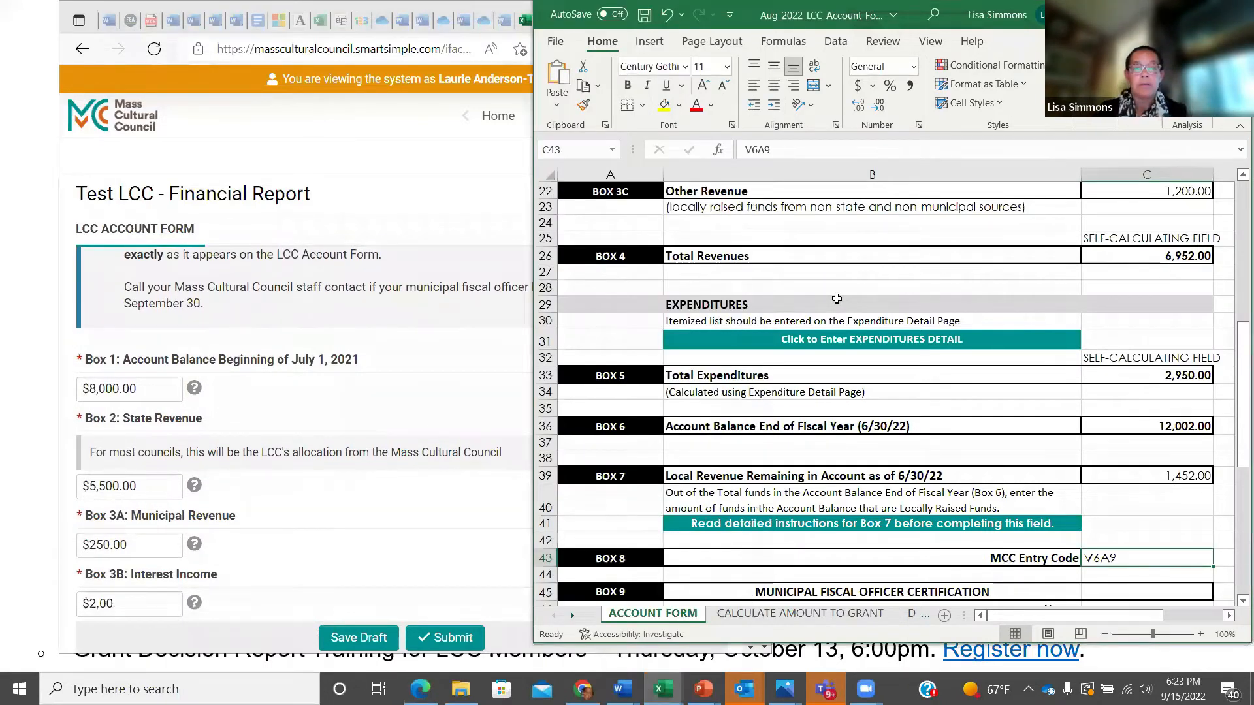
{"action": "left_click_drag", "start_coordinate": [1234, 363], "coordinate": [1234, 239]}
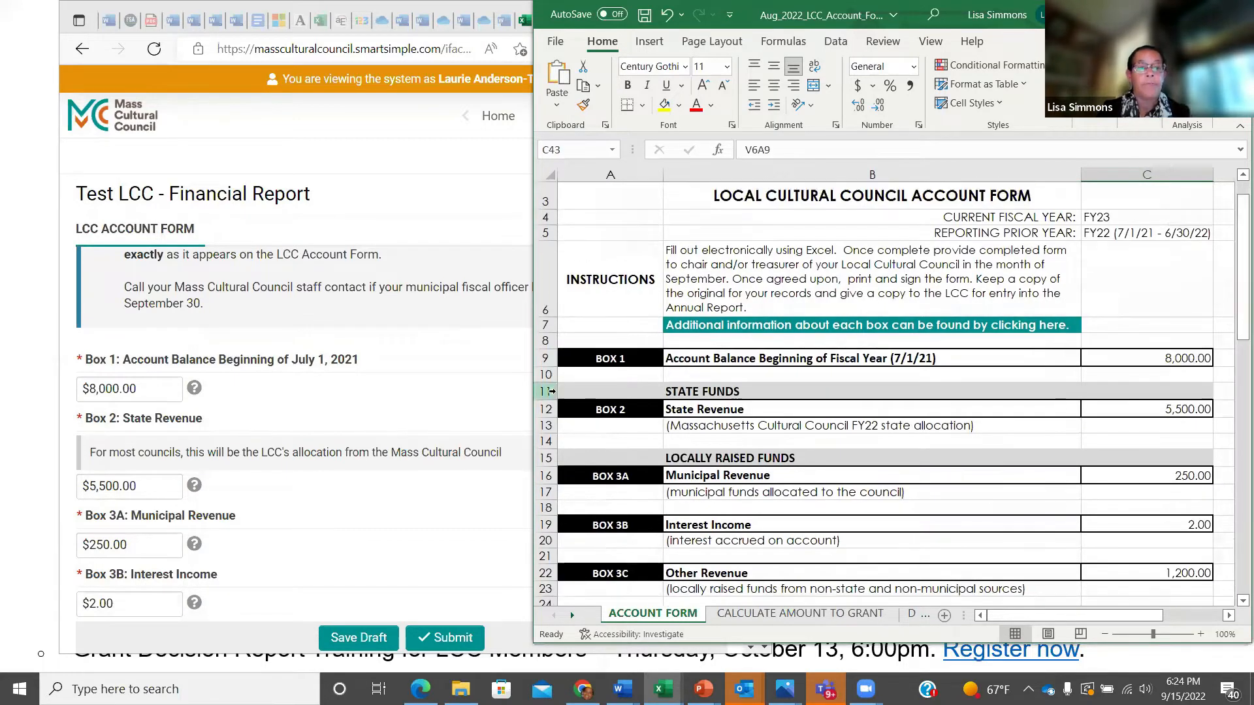
{"action": "left_click", "coordinate": [402, 397]}
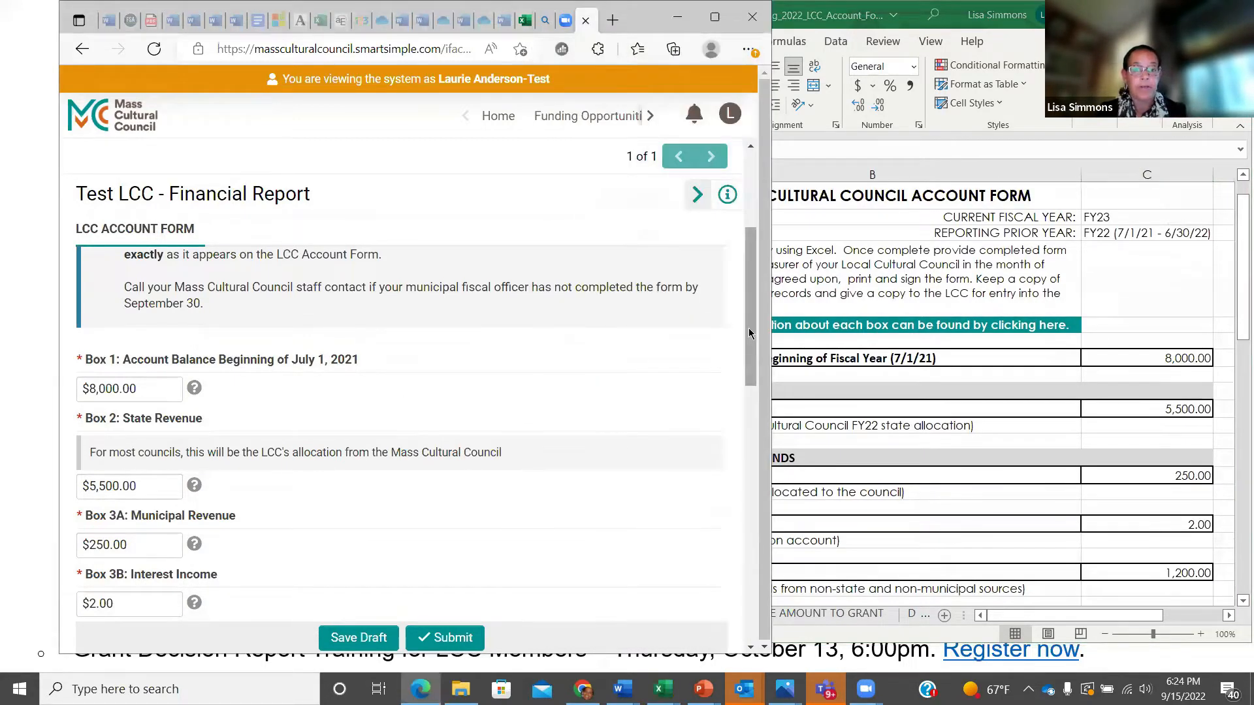
{"action": "left_click_drag", "start_coordinate": [748, 327], "coordinate": [738, 491]}
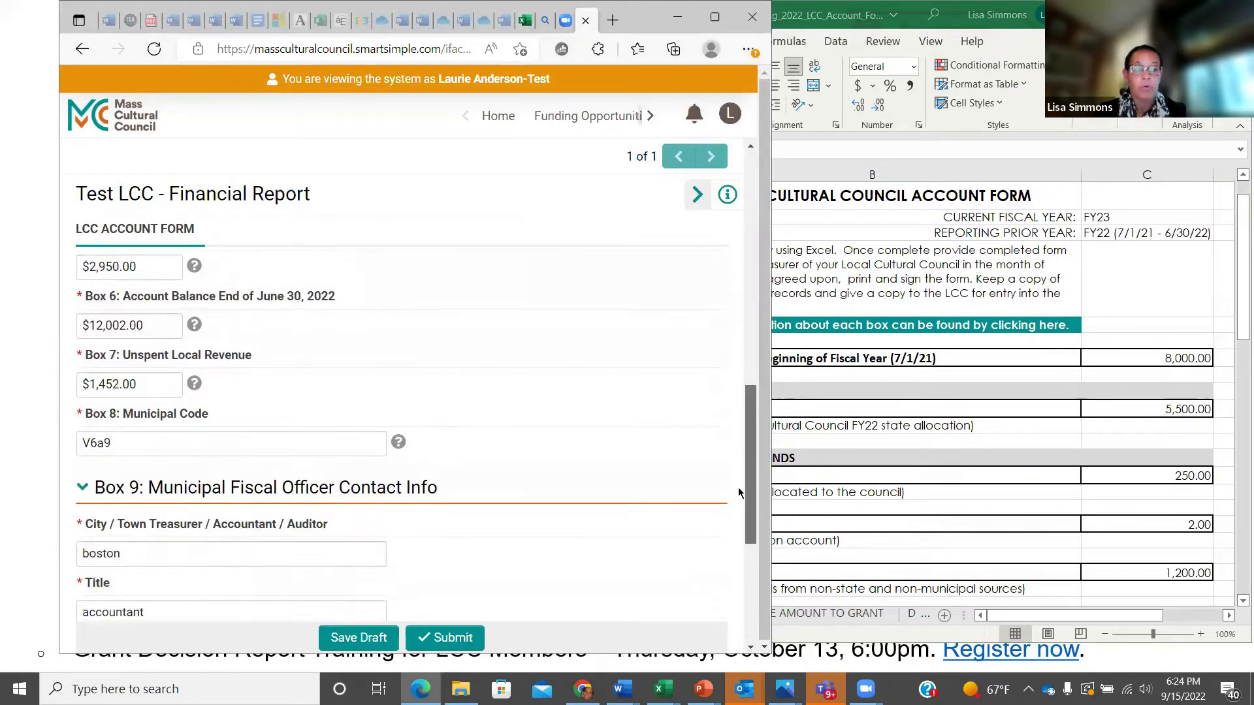
{"action": "left_click_drag", "start_coordinate": [738, 492], "coordinate": [738, 489]}
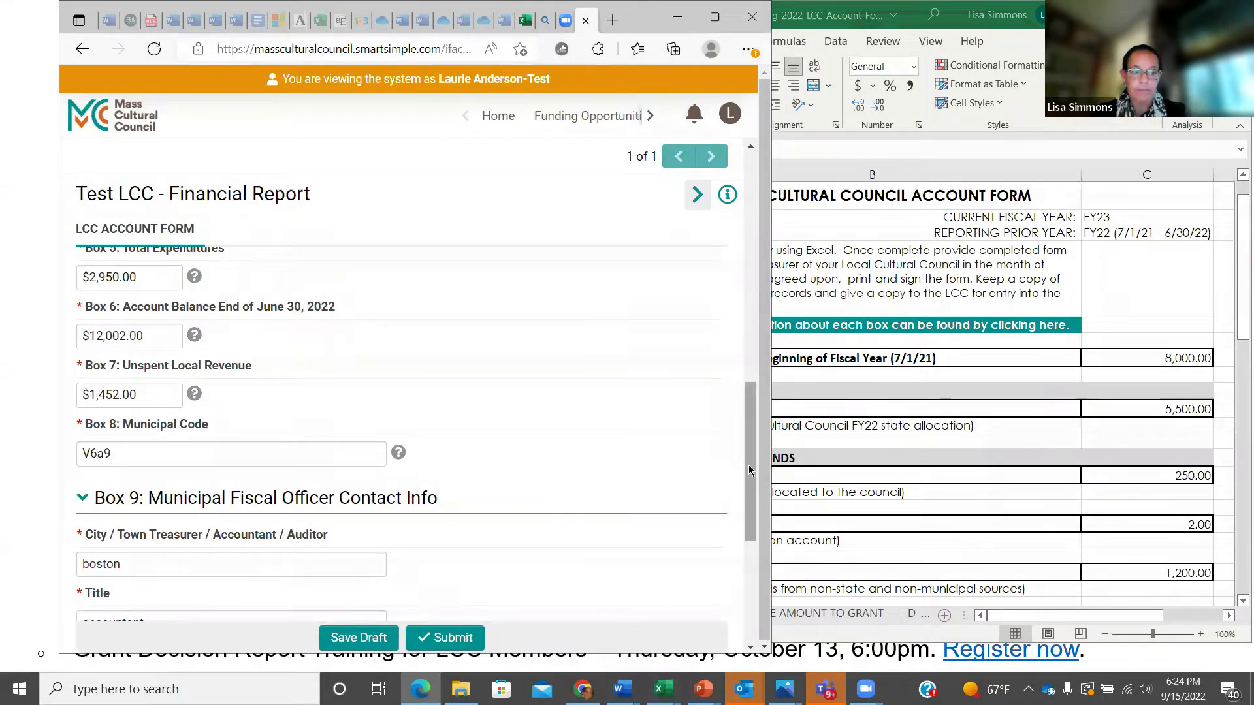
Review the remaining contact and acknowledgement fields, save the LCC Account Form as a draft, and submit it with confirmation
{"action": "left_click_drag", "start_coordinate": [750, 470], "coordinate": [741, 554]}
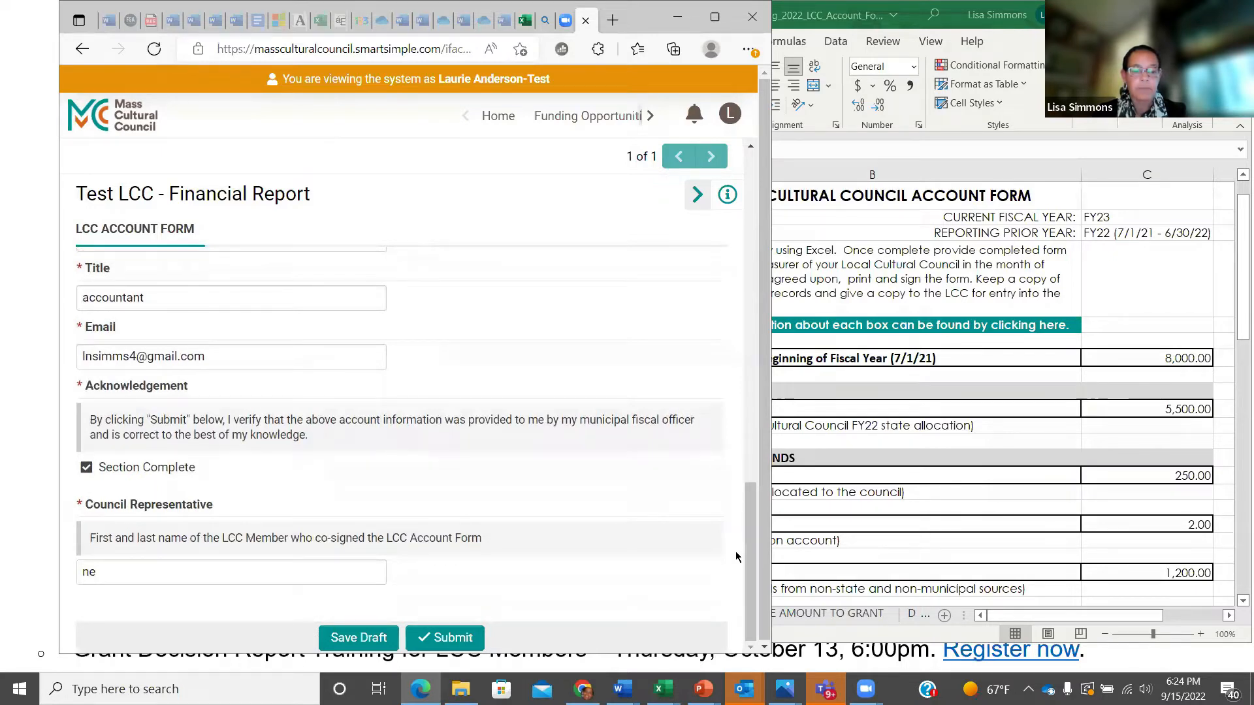
{"action": "left_click", "coordinate": [363, 637]}
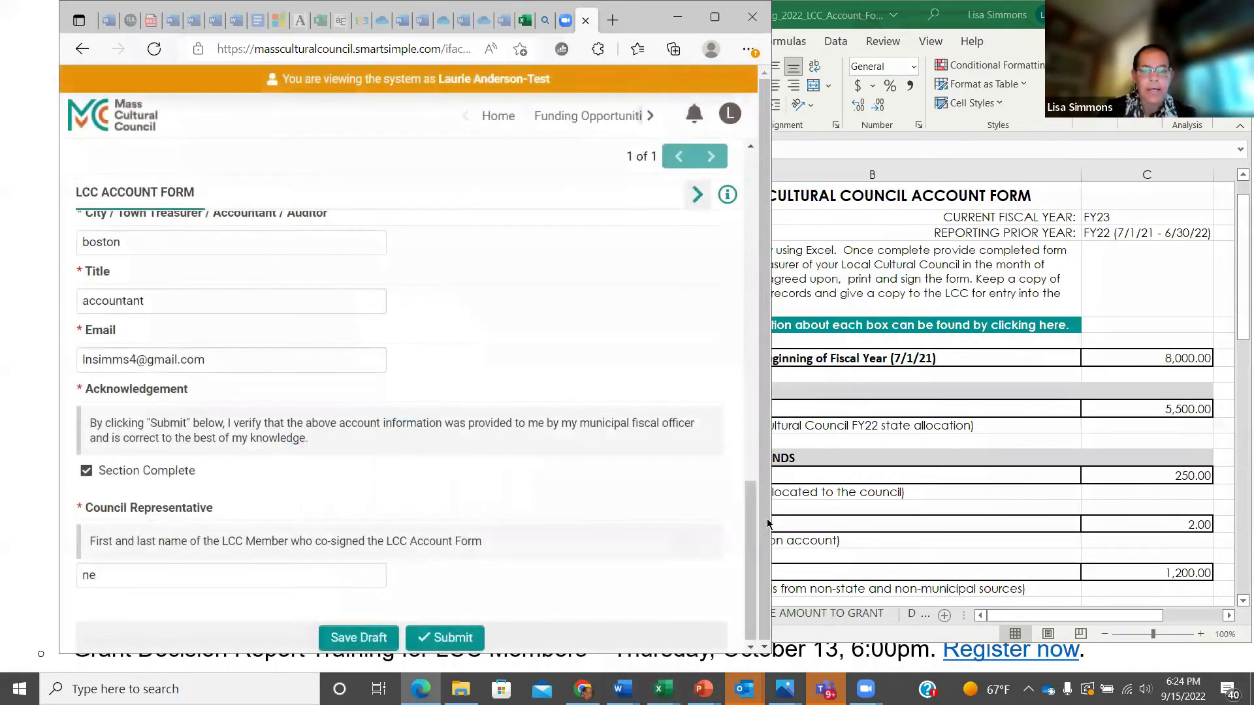
{"action": "left_click_drag", "start_coordinate": [748, 540], "coordinate": [749, 502]}
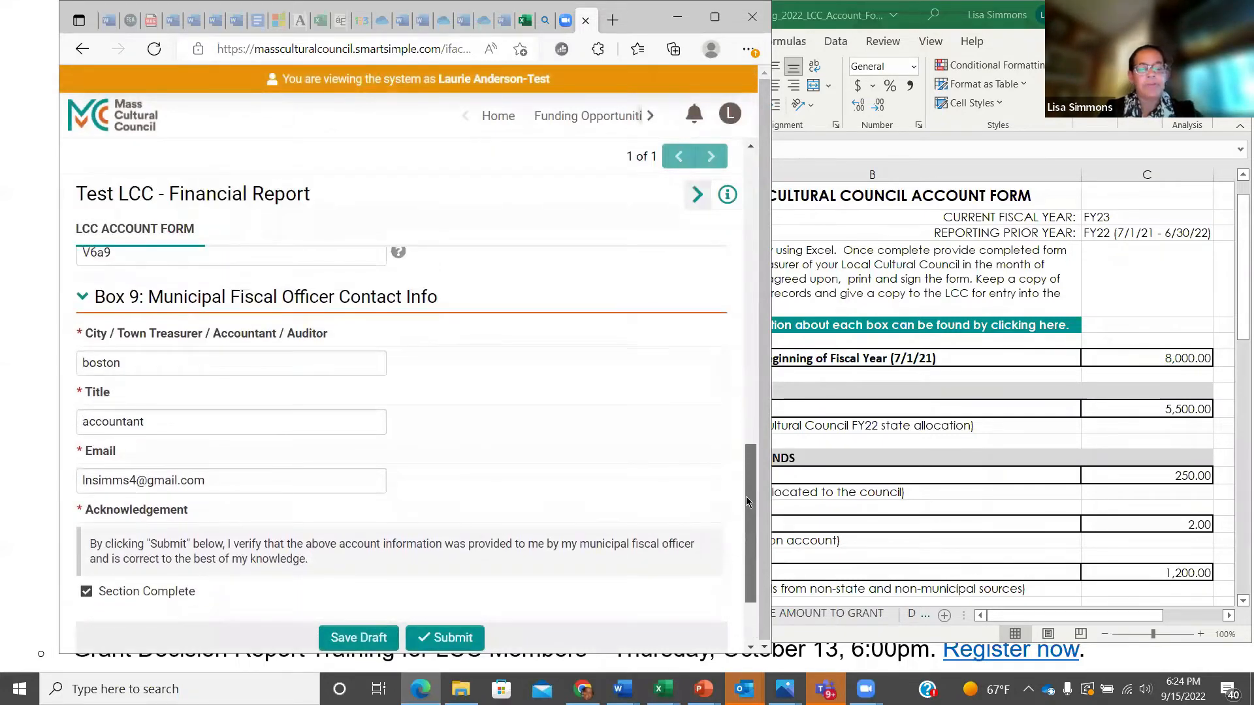
{"action": "left_click_drag", "start_coordinate": [749, 502], "coordinate": [734, 553]}
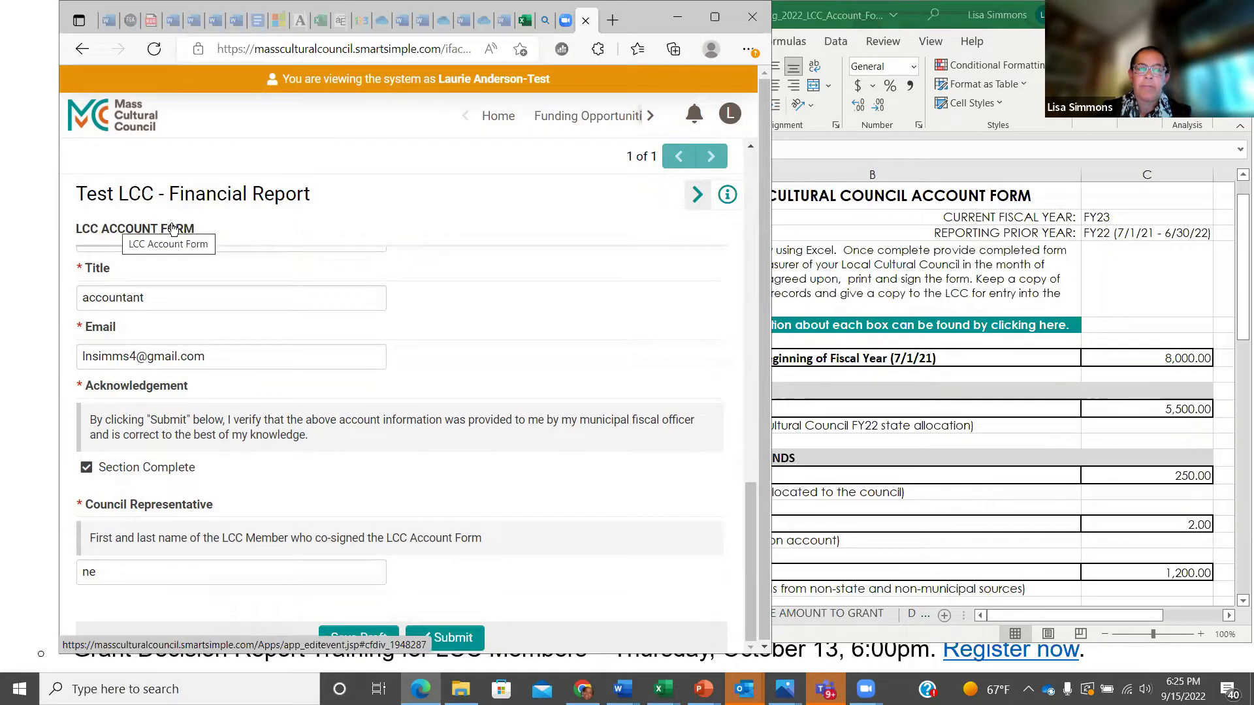
{"action": "left_click", "coordinate": [437, 639]}
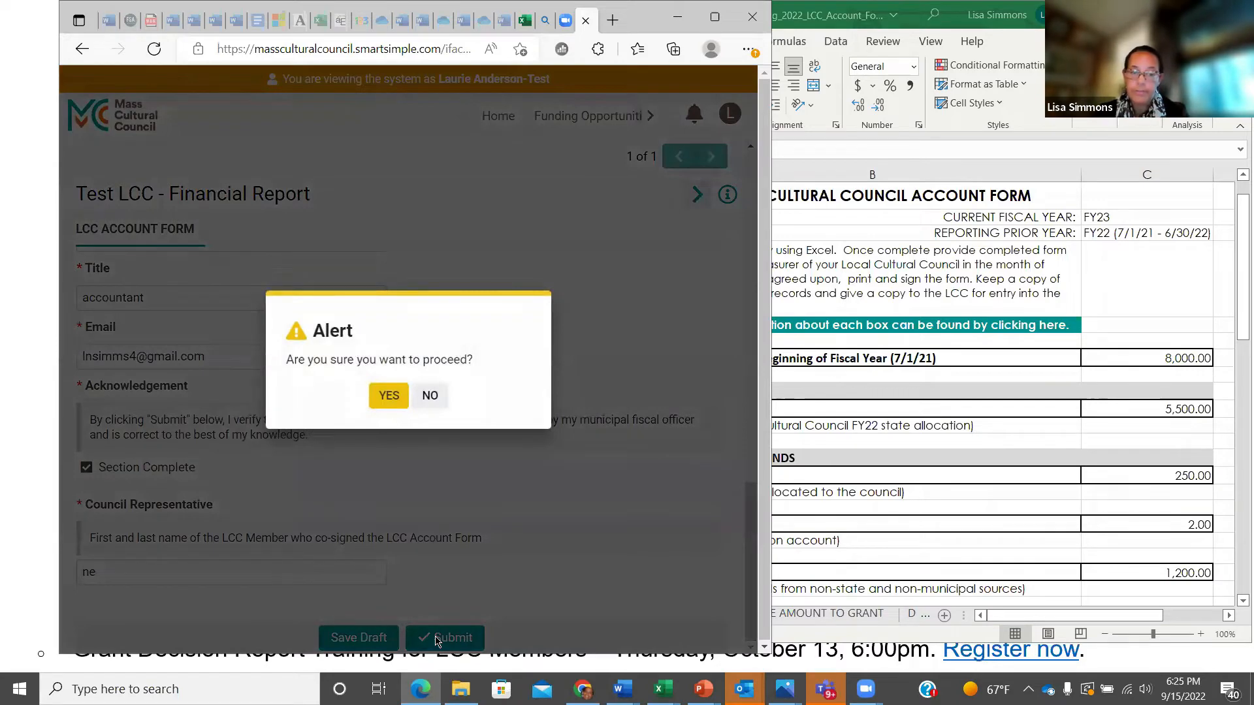
{"action": "left_click", "coordinate": [390, 398]}
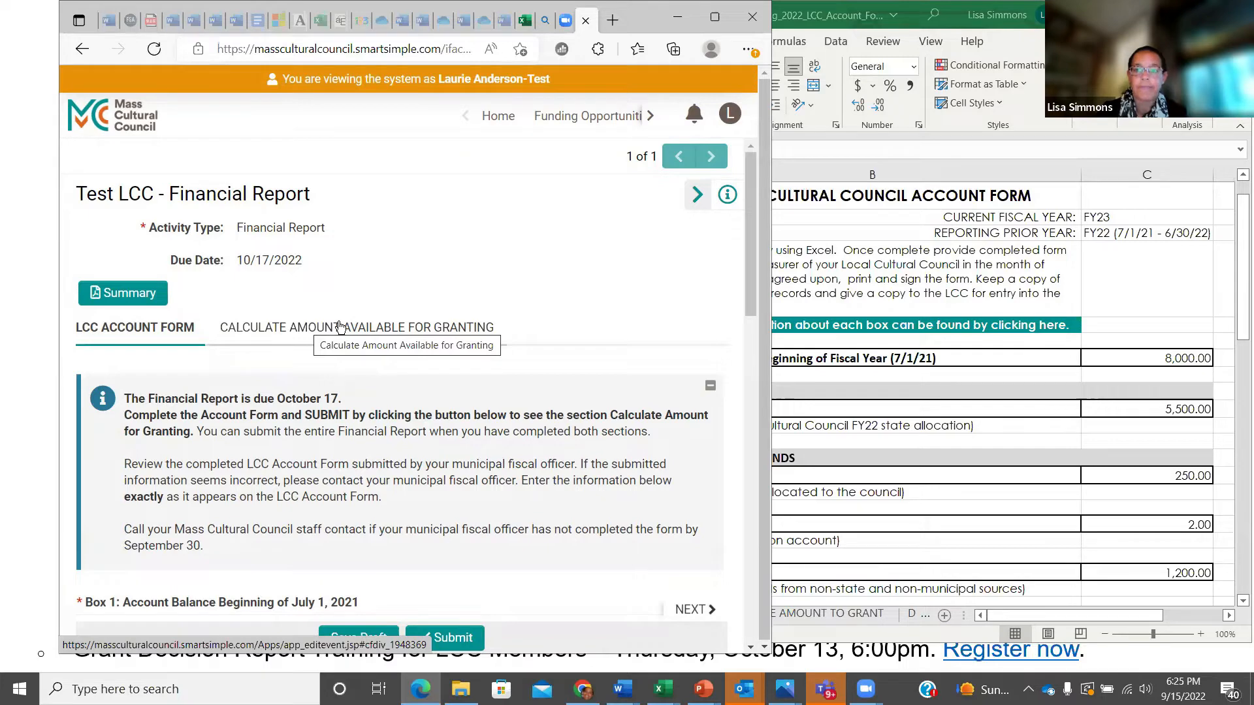
Switch to the Excel workbook and show the beginning of the Calculate Amount to Grant sheet
{"action": "left_click", "coordinate": [820, 203]}
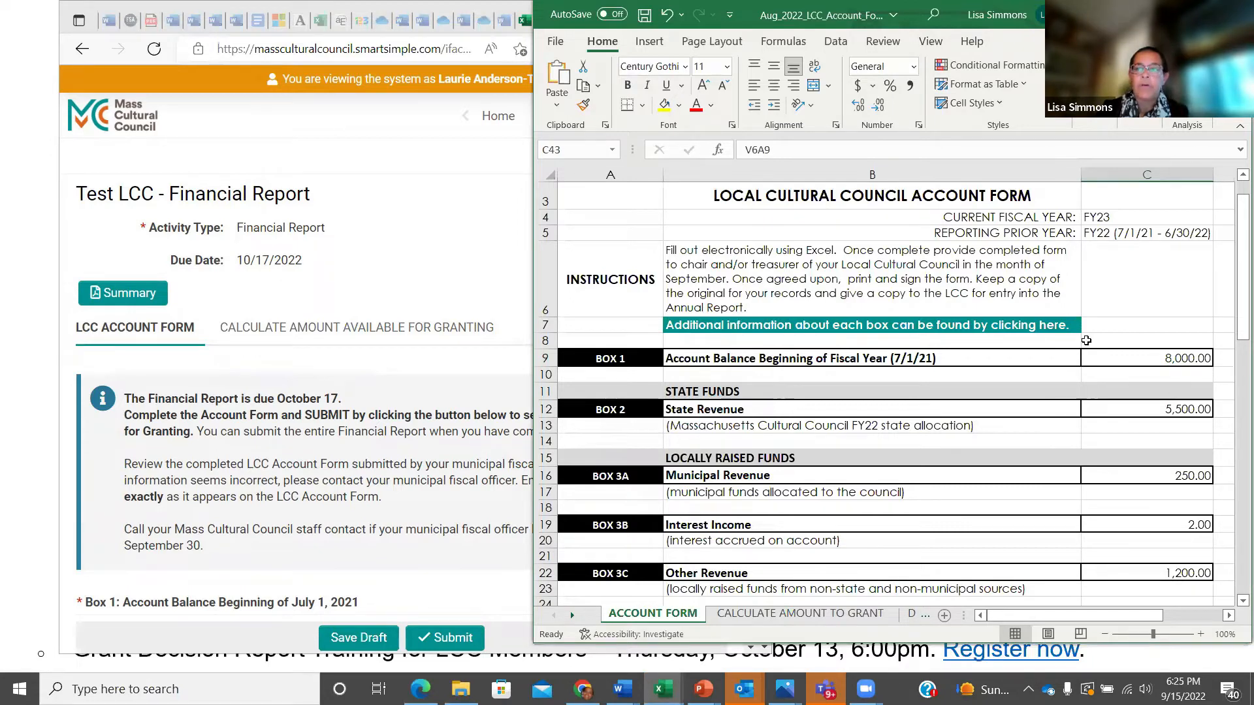
{"action": "left_click_drag", "start_coordinate": [1234, 264], "coordinate": [1234, 465]}
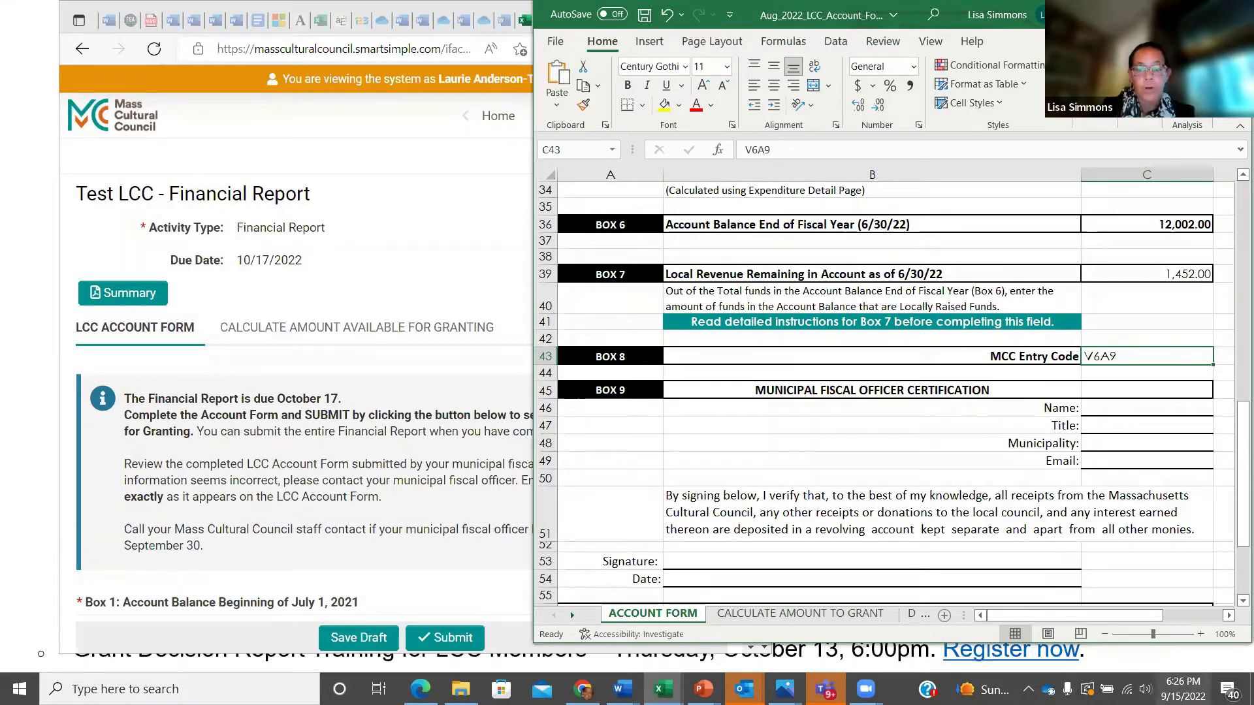
{"action": "left_click", "coordinate": [832, 615]}
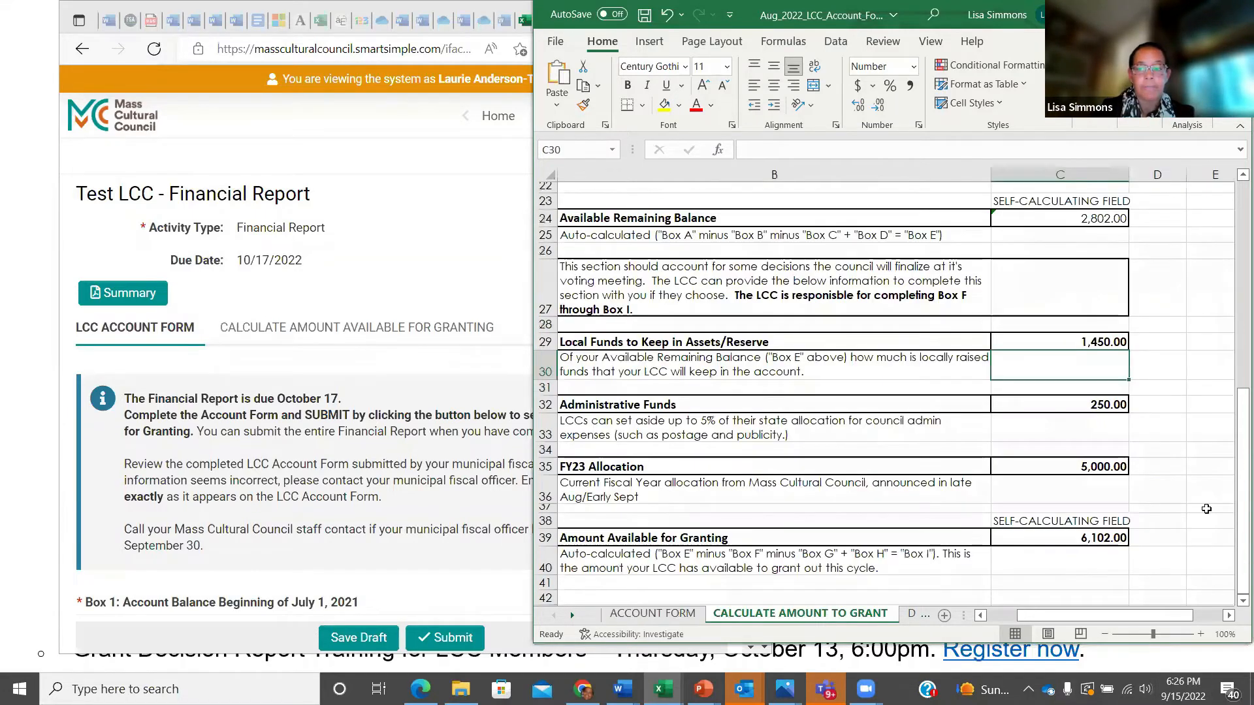
{"action": "left_click_drag", "start_coordinate": [1234, 499], "coordinate": [1234, 294]}
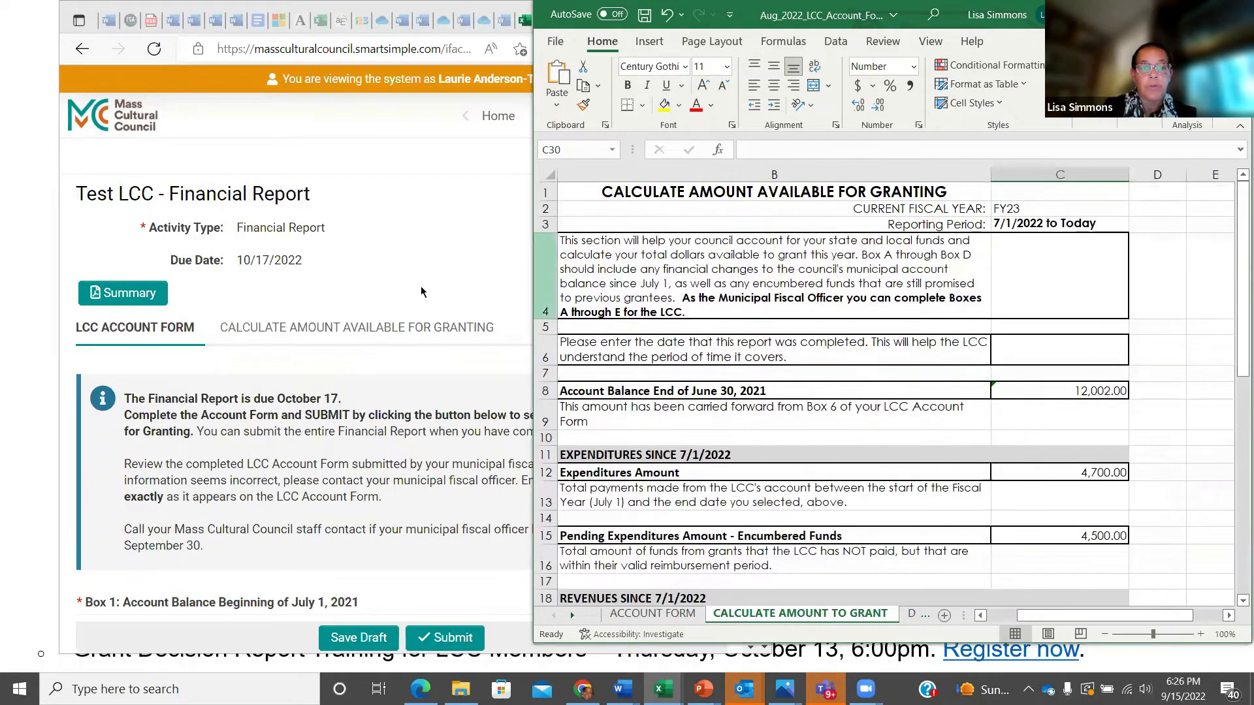
In the web form's Calculate Amount Available for Granting section, set the end date for Expenditures/Revenues to 09/30/2022
{"action": "left_click", "coordinate": [421, 292]}
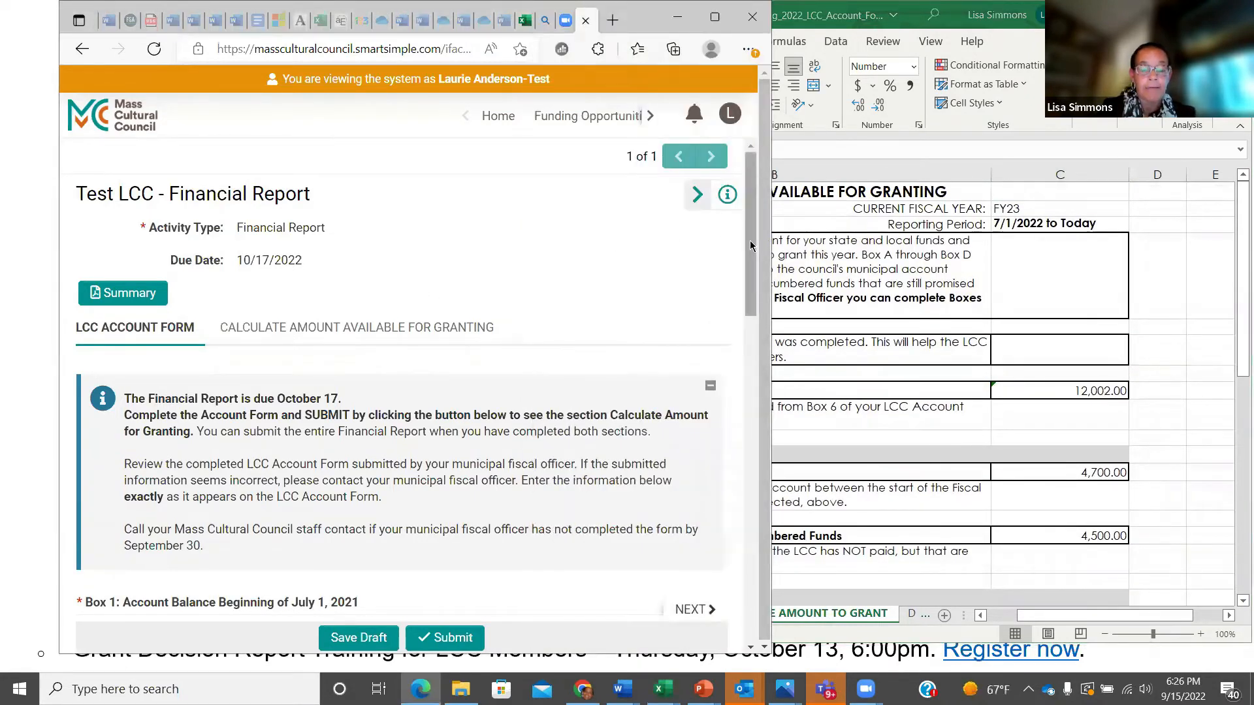
{"action": "left_click_drag", "start_coordinate": [750, 245], "coordinate": [750, 282]}
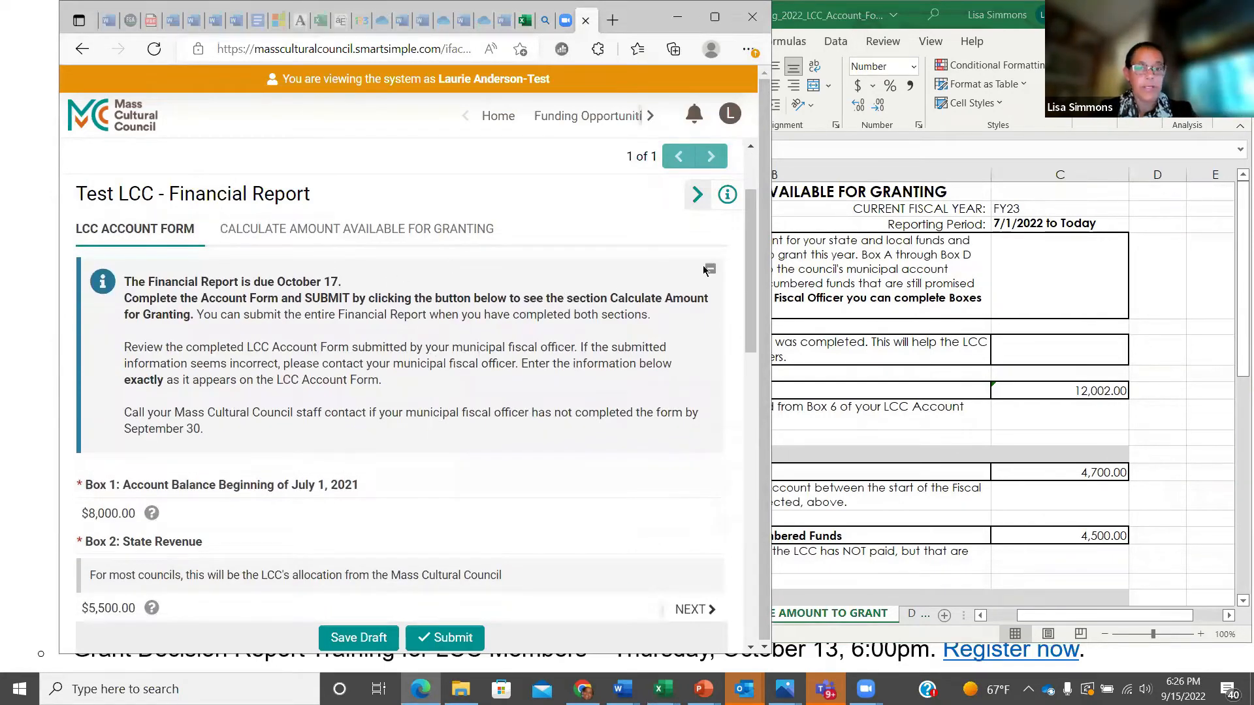
{"action": "mouse_move", "coordinate": [748, 286]}
{"action": "left_mouse_down"}
{"action": "mouse_move", "coordinate": [748, 306]}
{"action": "mouse_move", "coordinate": [744, 262]}
{"action": "left_mouse_up"}
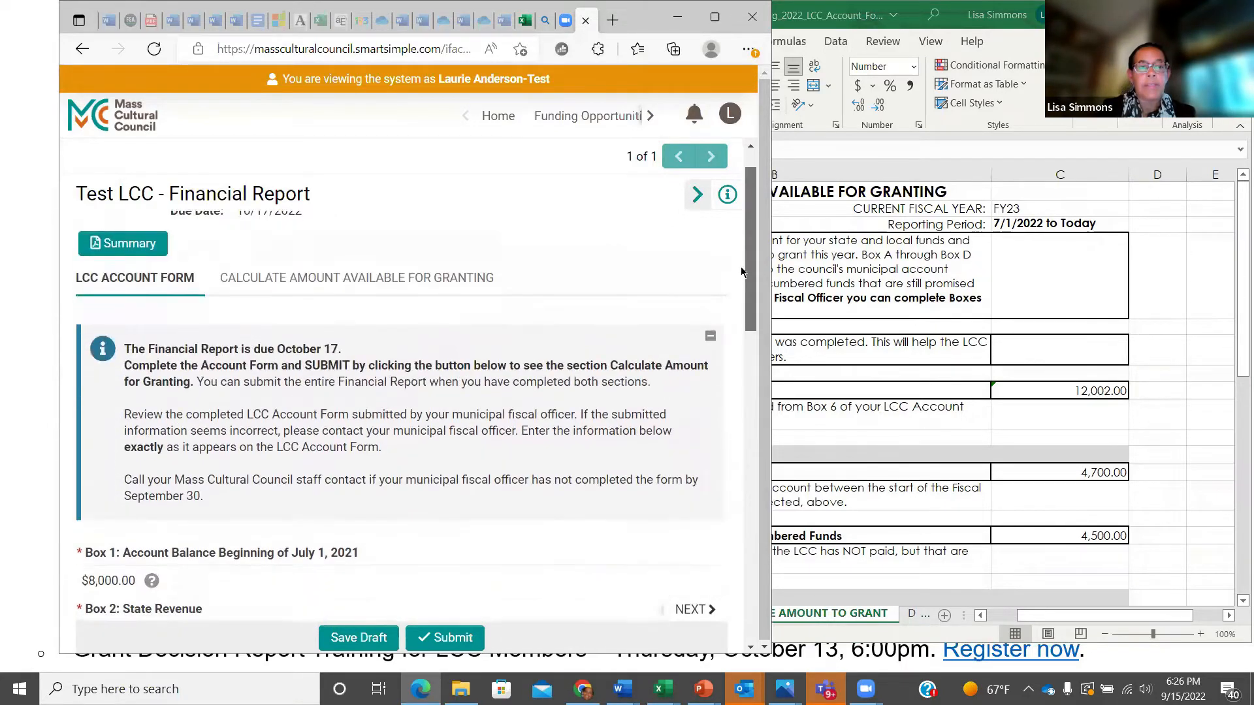
{"action": "left_click", "coordinate": [337, 237]}
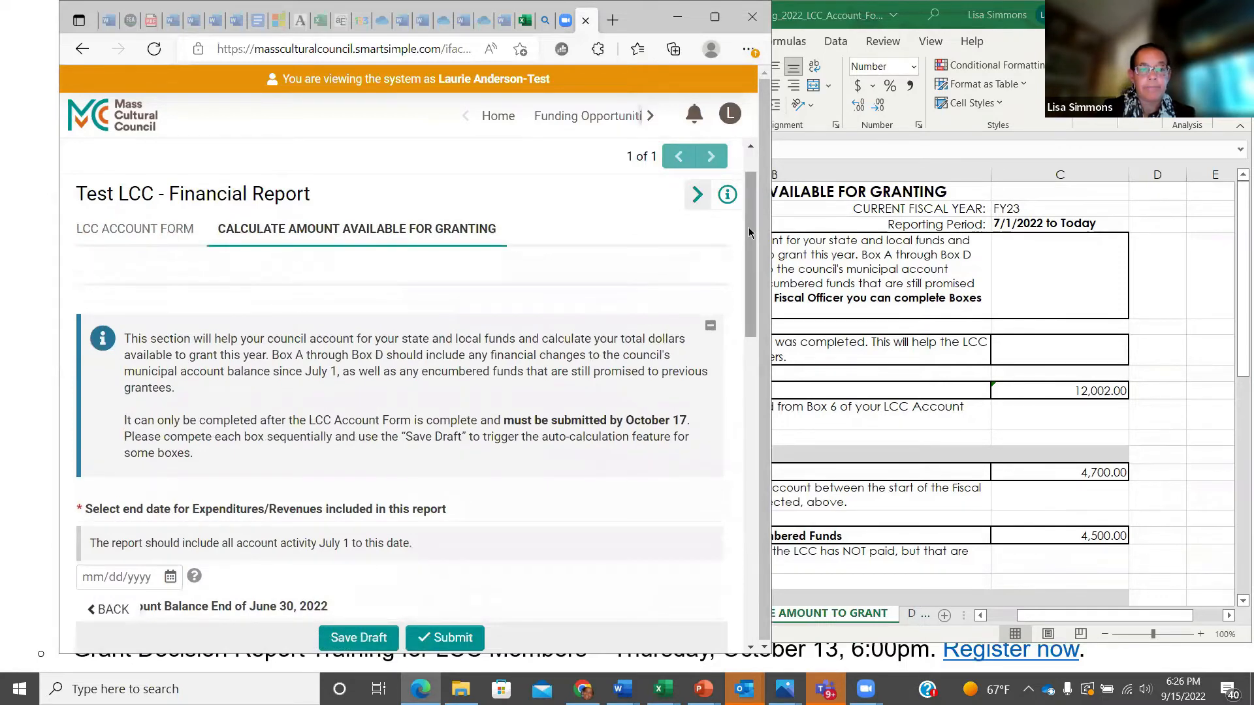
{"action": "left_click_drag", "start_coordinate": [749, 233], "coordinate": [747, 253]}
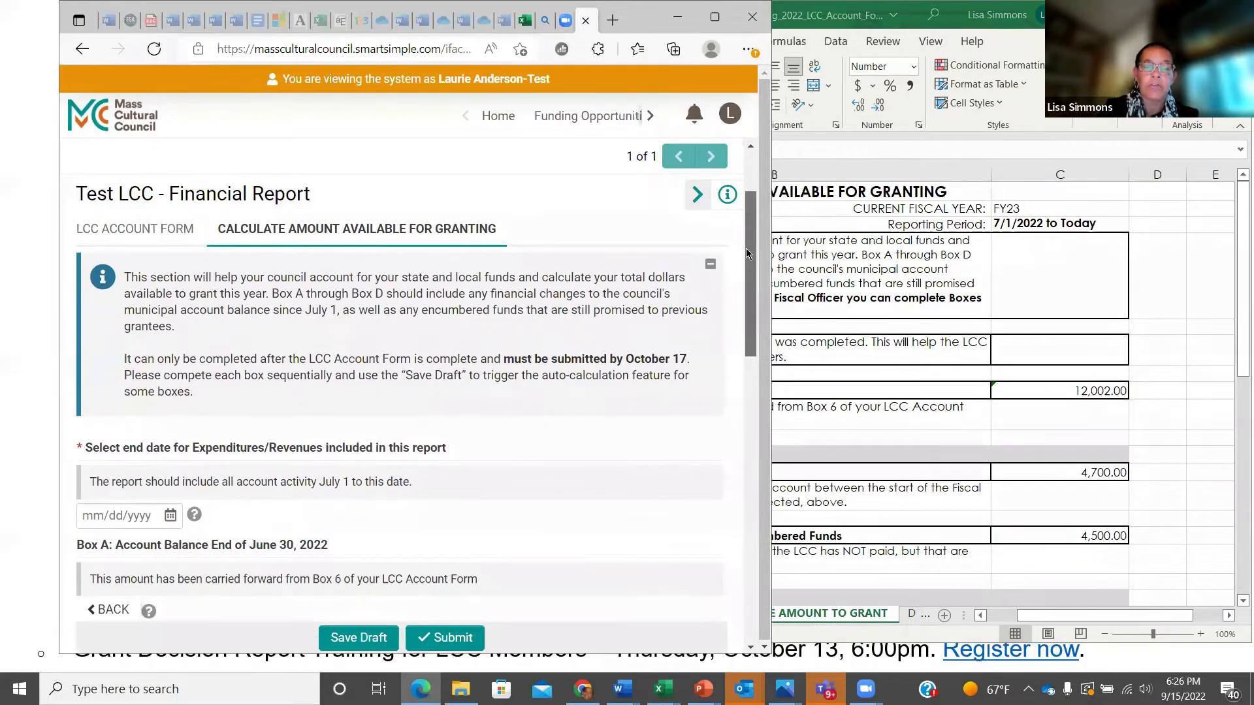
{"action": "left_click_drag", "start_coordinate": [746, 252], "coordinate": [744, 303]}
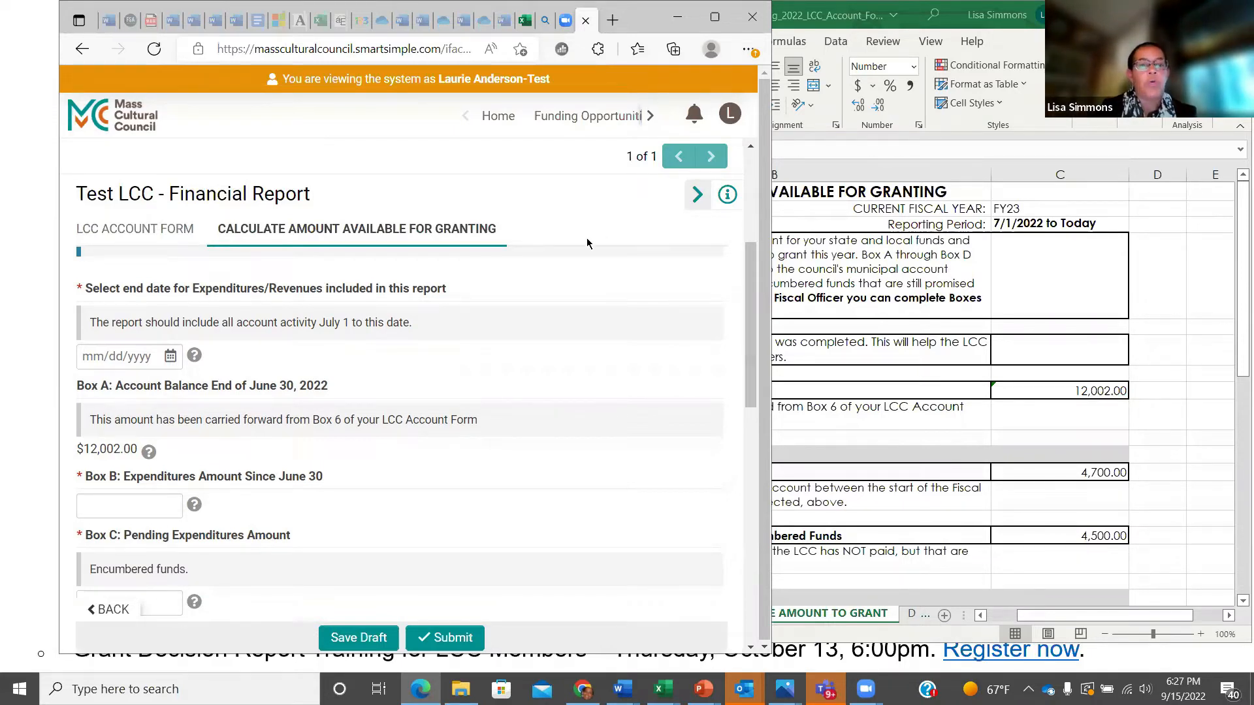
{"action": "left_click", "coordinate": [123, 357]}
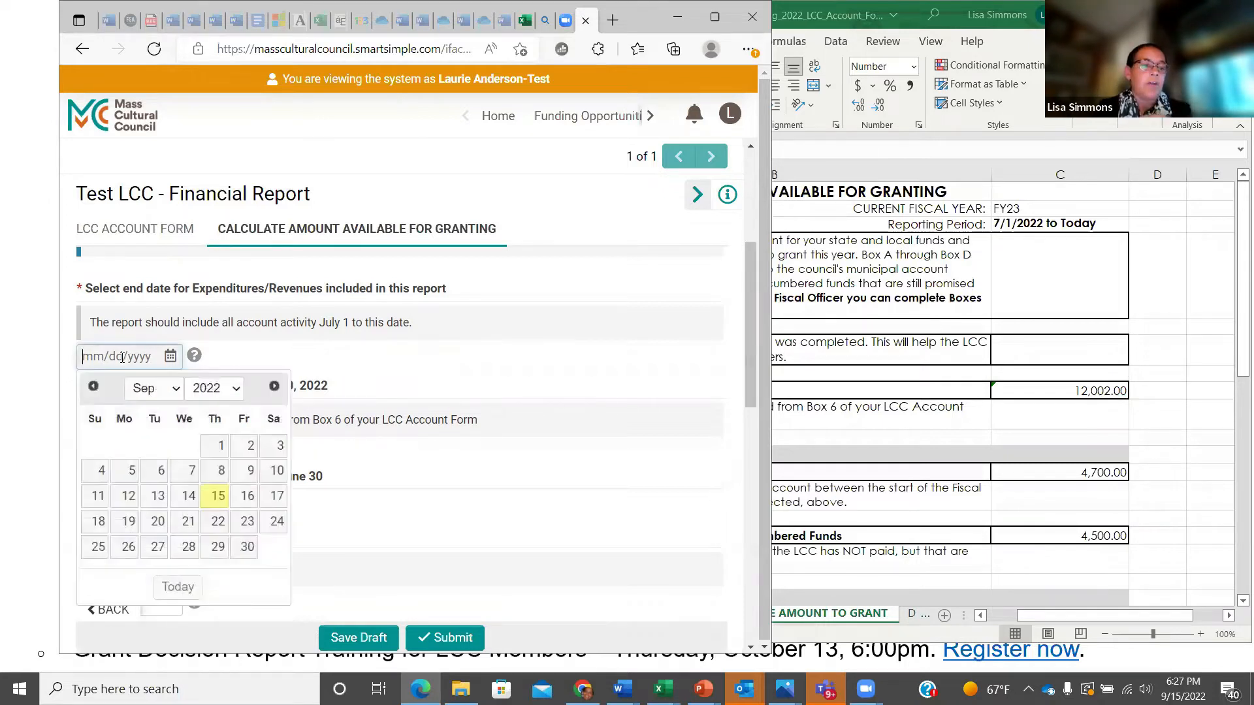
{"action": "left_click", "coordinate": [247, 547]}
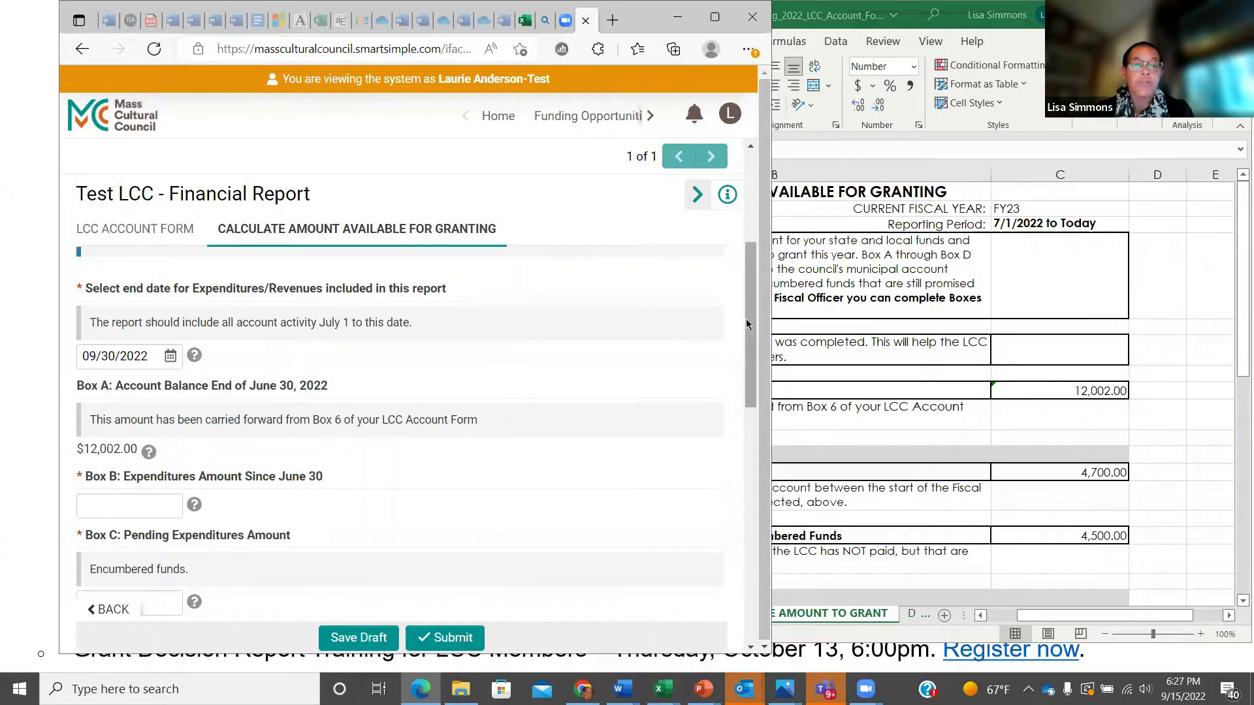
Read the Box A help note in the web form and compare the carried-forward account balance with Box A in the workbook
{"action": "left_click_drag", "start_coordinate": [746, 341], "coordinate": [745, 346]}
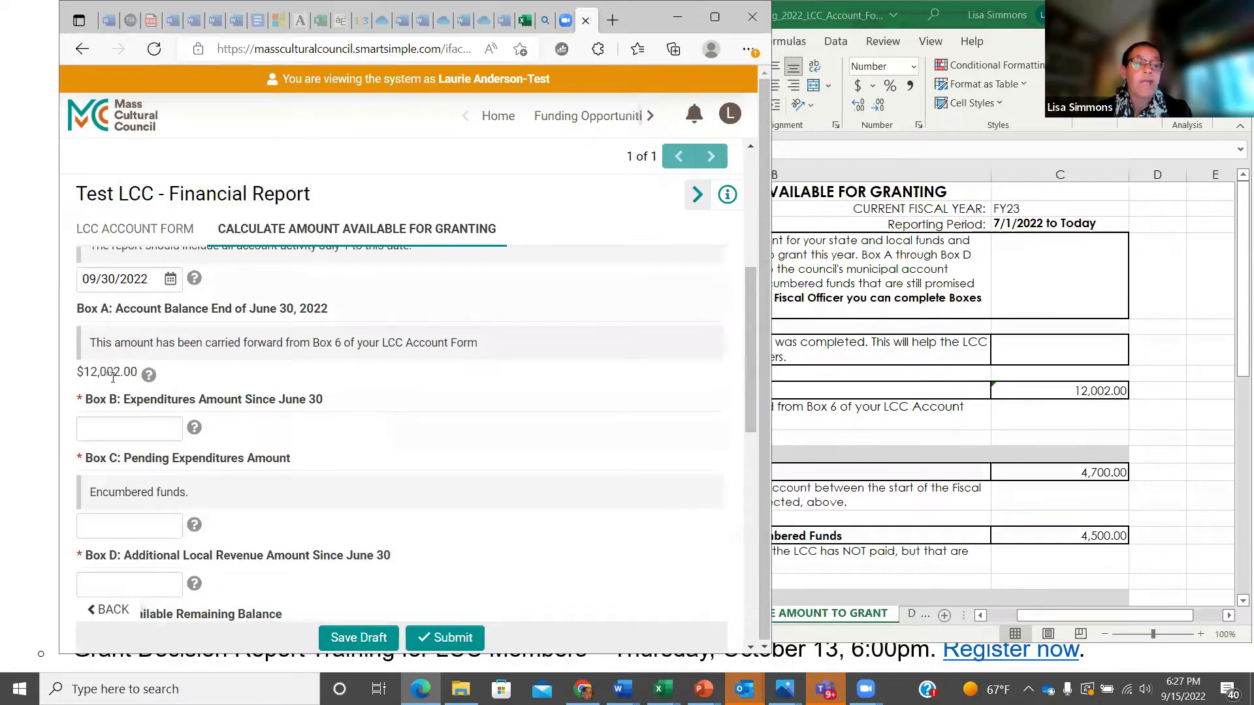
{"action": "mouse_move", "coordinate": [148, 384]}
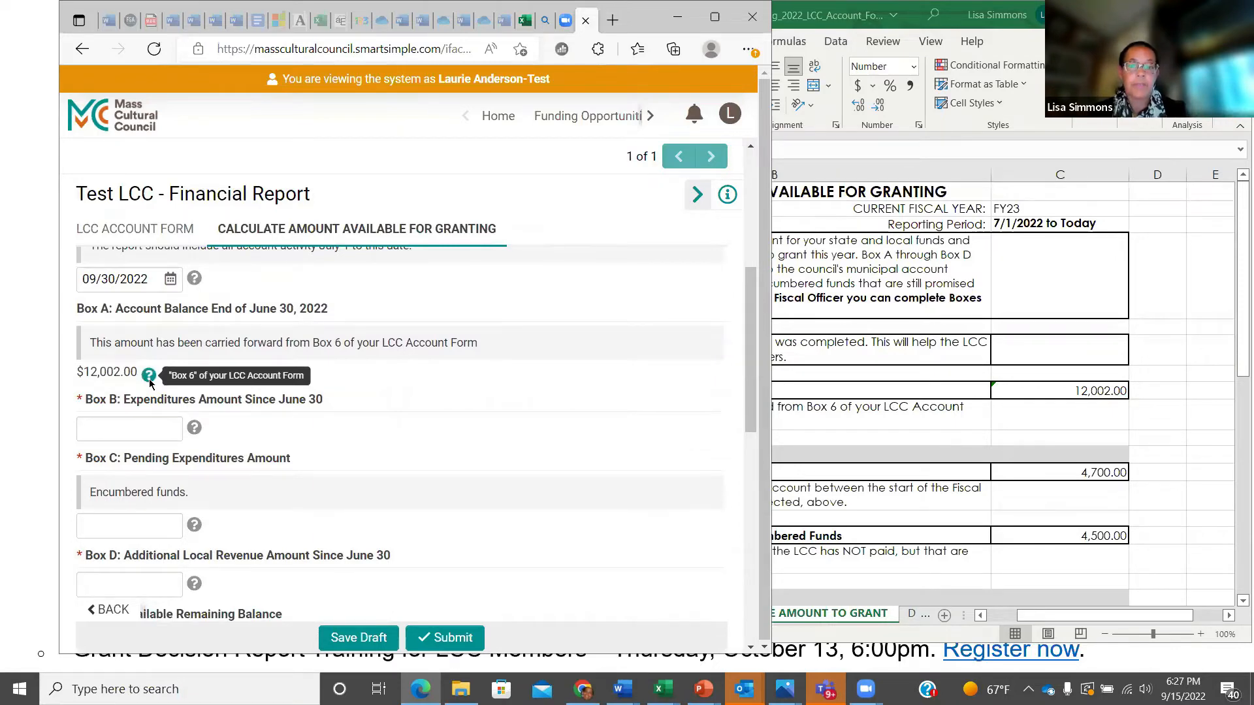
{"action": "left_click", "coordinate": [1041, 274]}
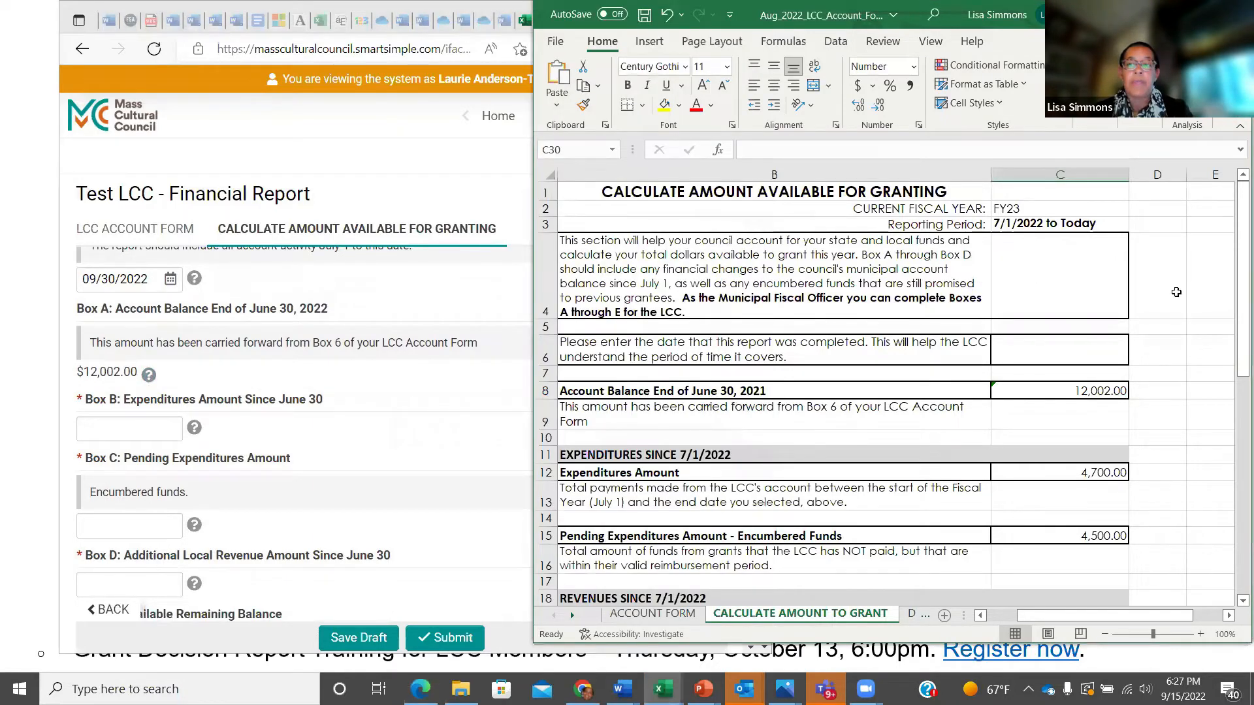
{"action": "left_click_drag", "start_coordinate": [1031, 614], "coordinate": [996, 618]}
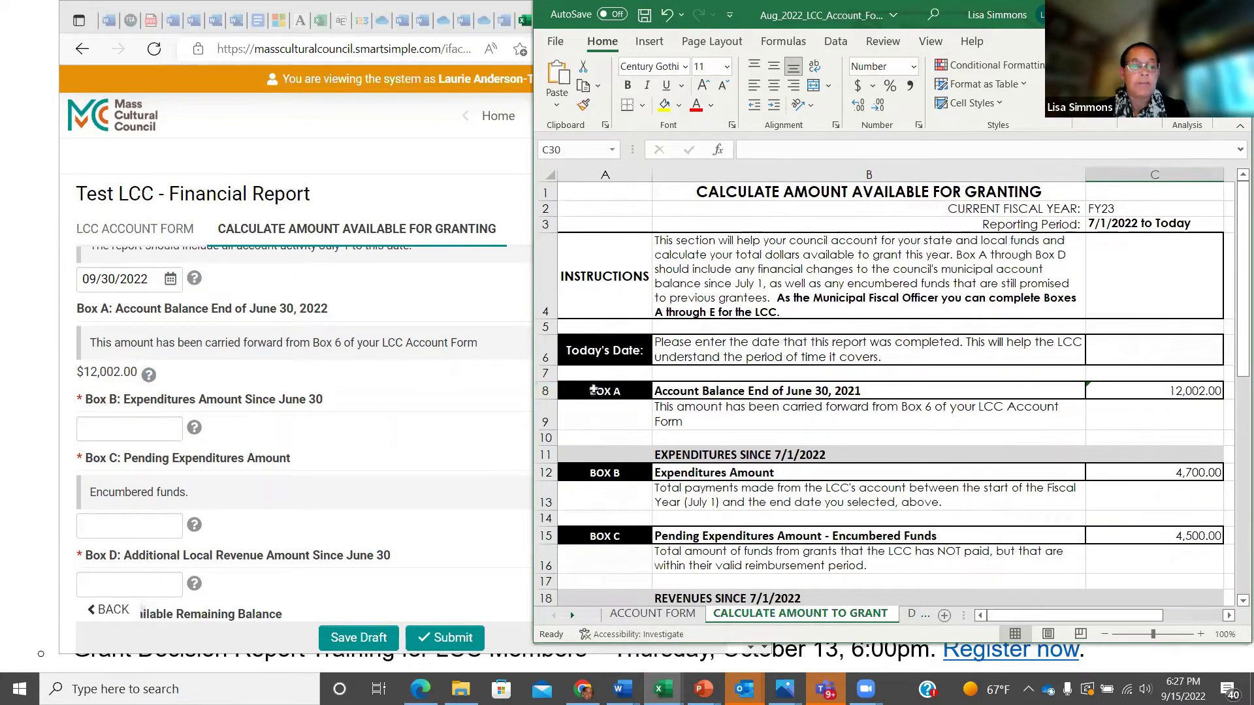
Enter 4700 in Box B, Expenditures Amount Since June 30, of the web form
{"action": "left_click", "coordinate": [113, 429]}
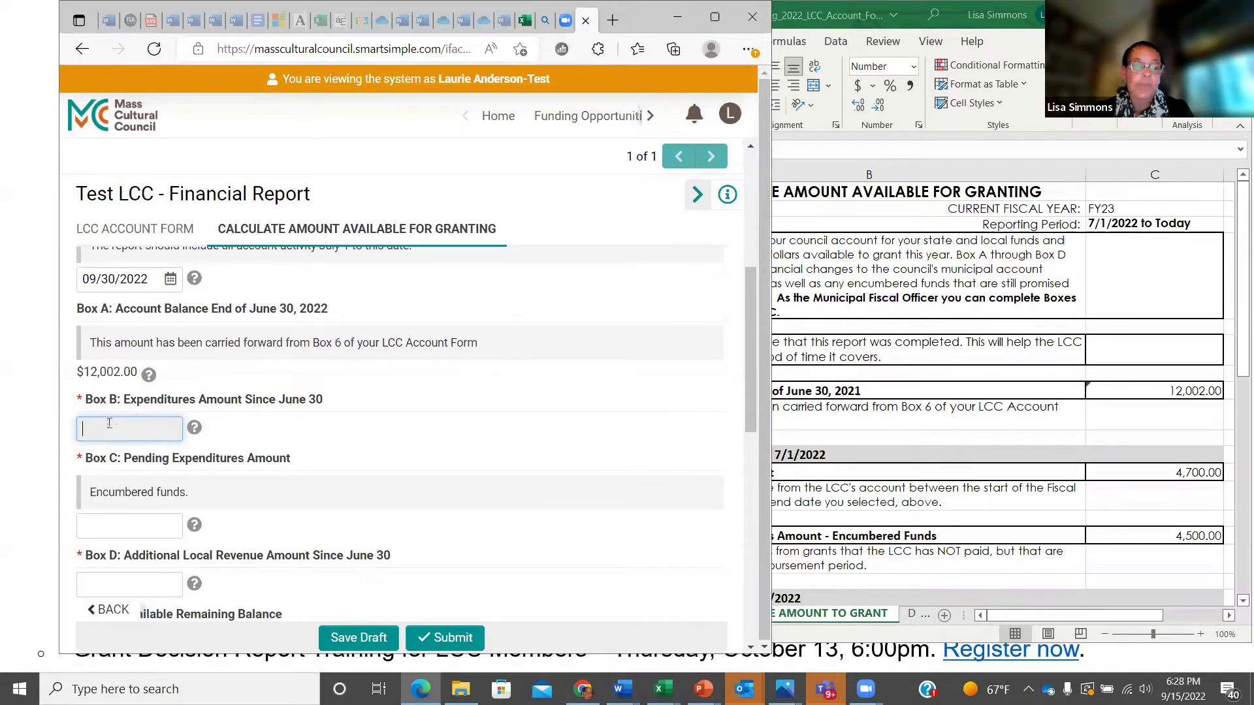
{"action": "type", "text": "4"}
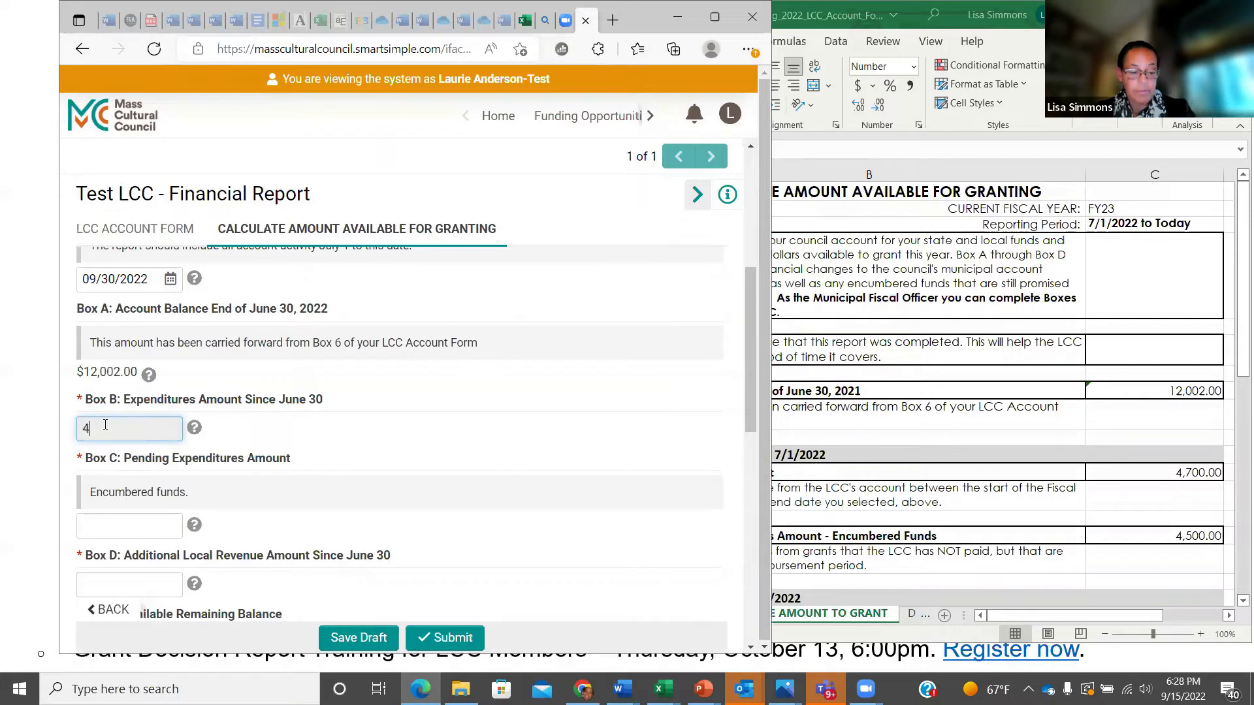
{"action": "type", "text": ",700"}
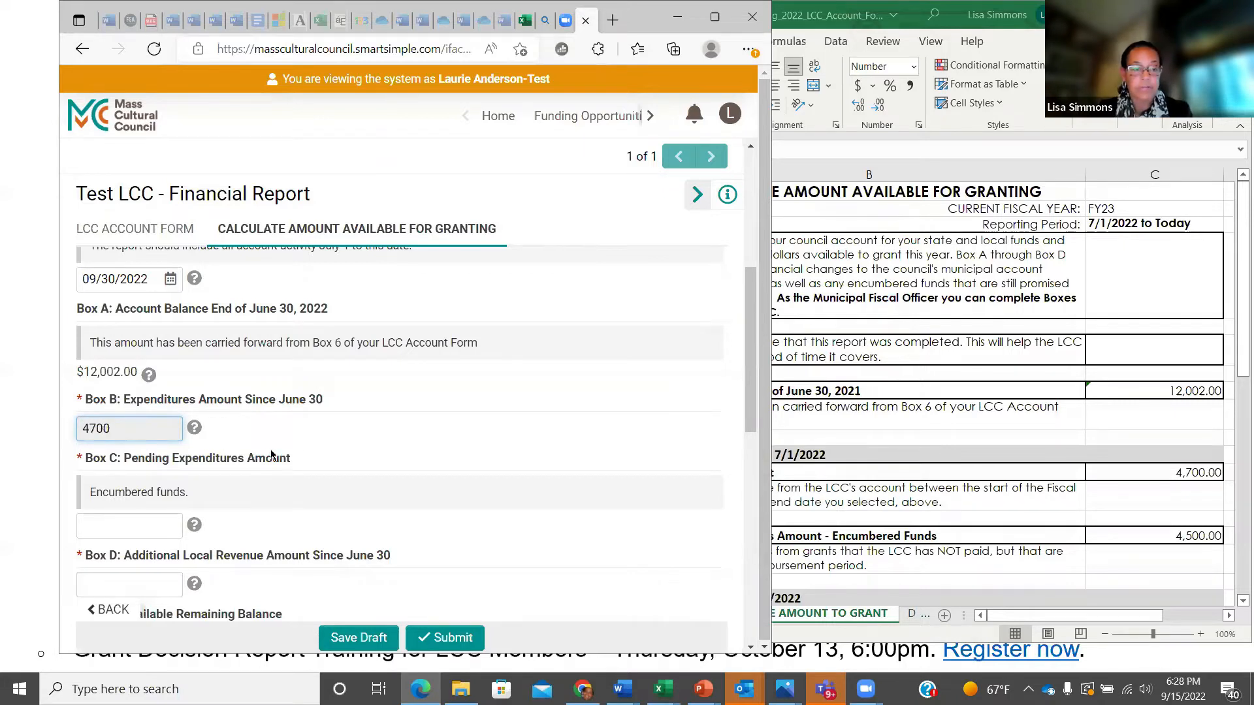
{"action": "left_click", "coordinate": [327, 440]}
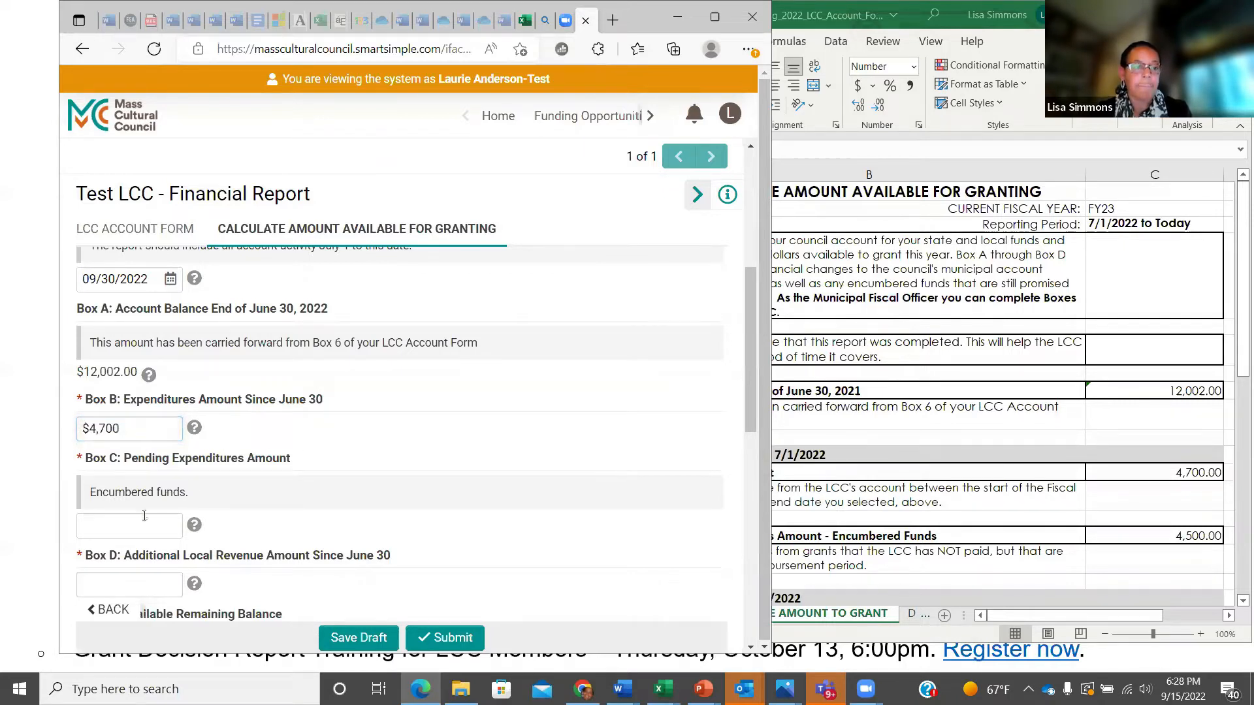
Look up the encumbered funds in Box C of the workbook and enter 4500 in Box C, Pending Expenditures Amount, of the web form
{"action": "left_click", "coordinate": [940, 432]}
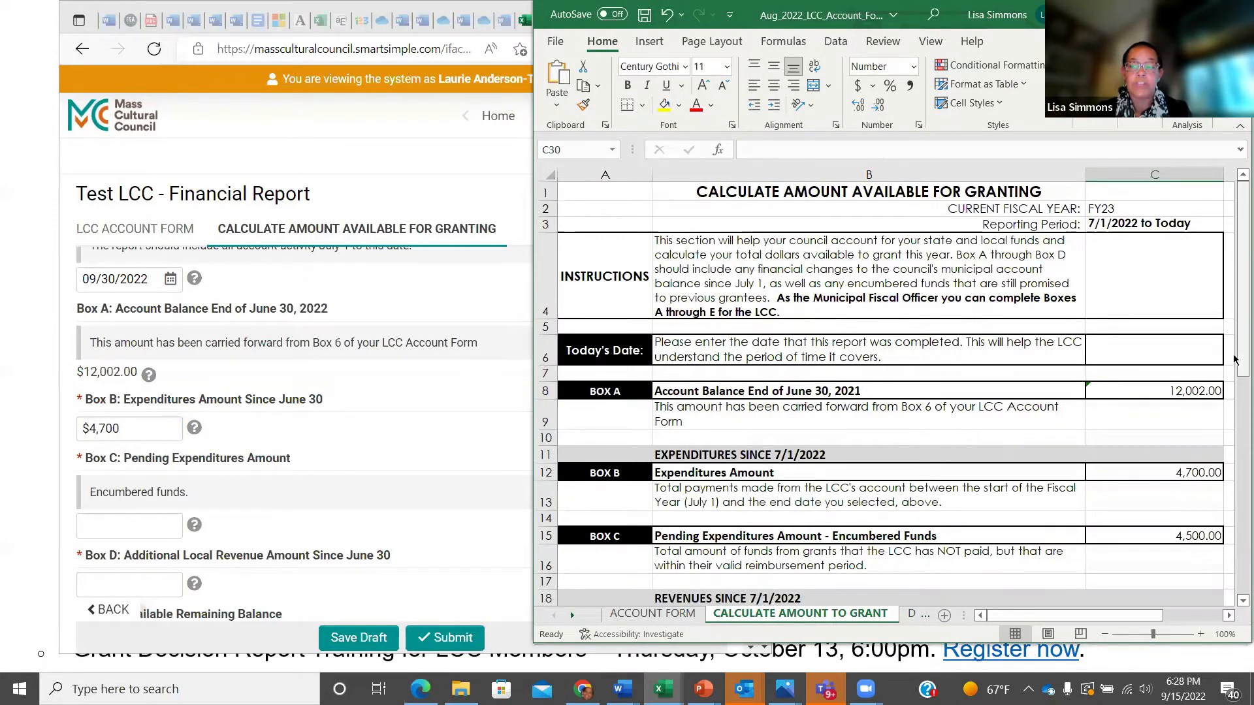
{"action": "left_click_drag", "start_coordinate": [1235, 359], "coordinate": [1243, 417]}
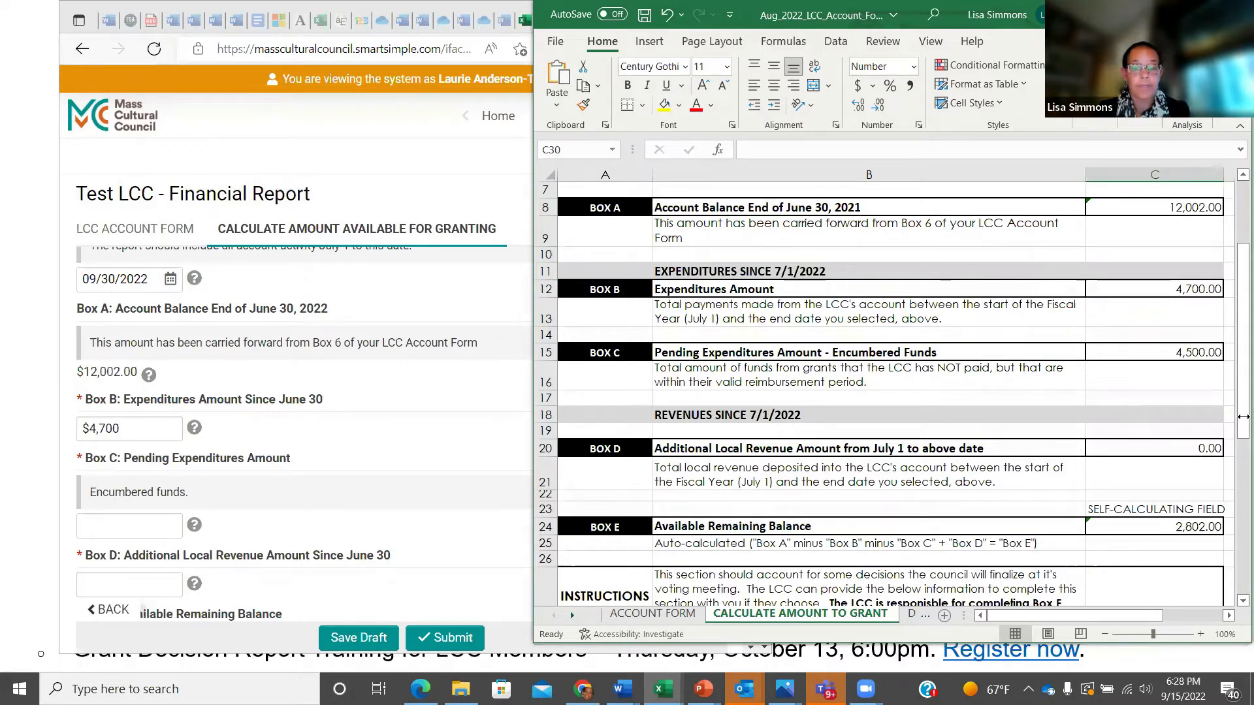
{"action": "left_click", "coordinate": [121, 526]}
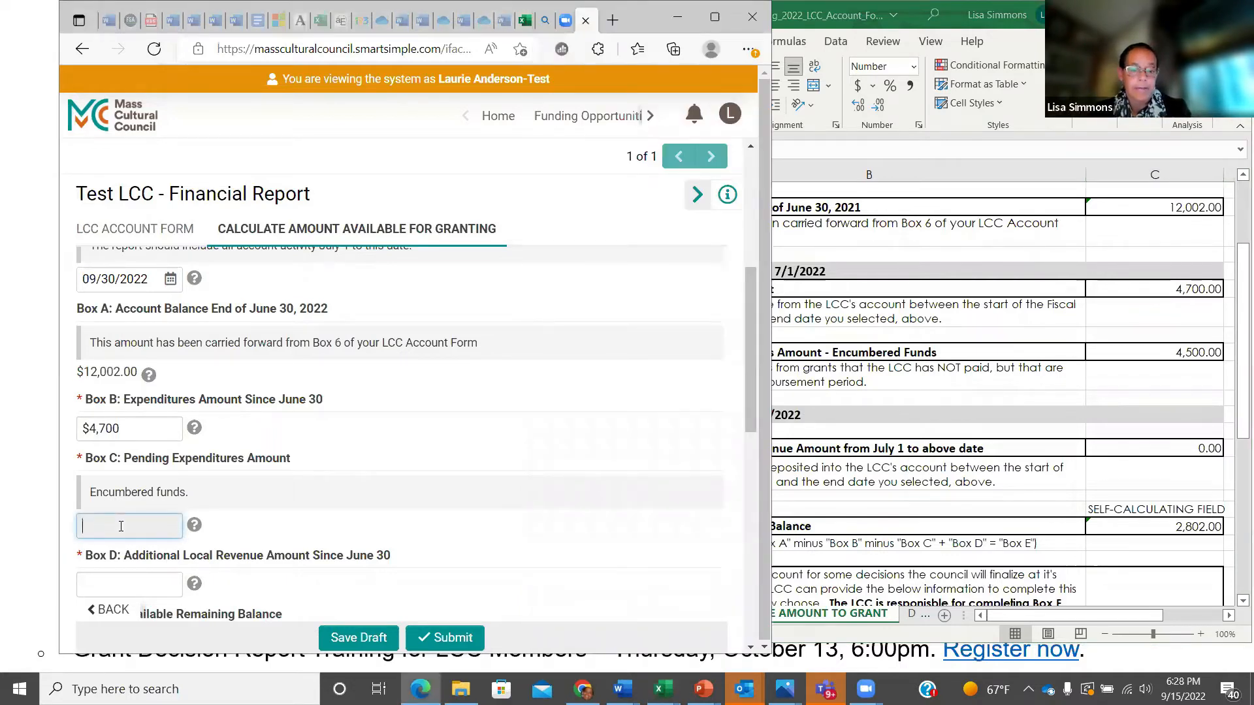
{"action": "type", "text": "4500"}
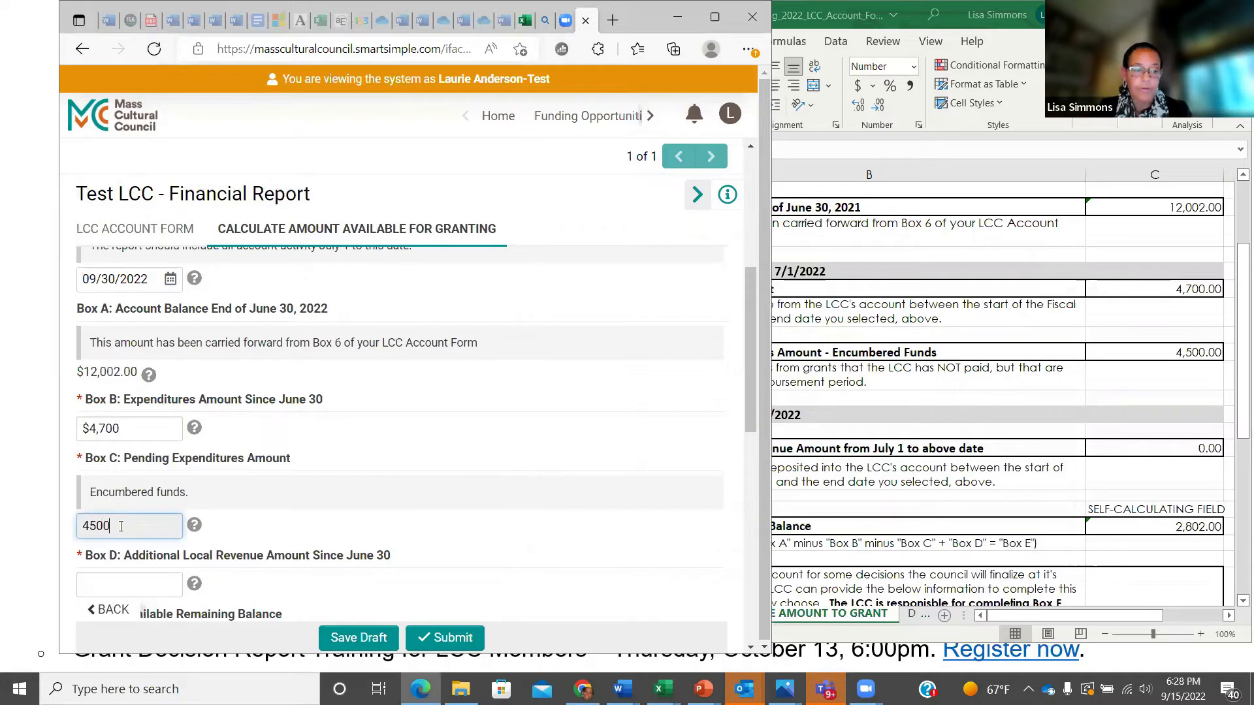
{"action": "left_click", "coordinate": [687, 452]}
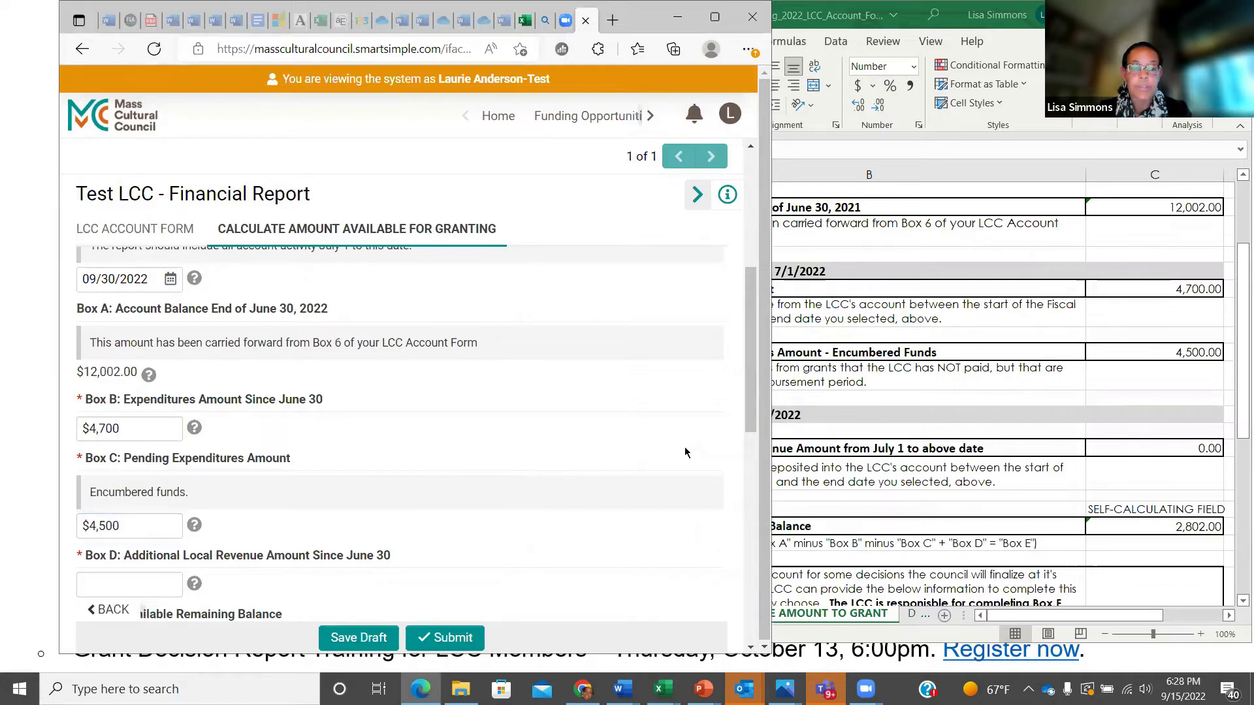
Look up Box D in the workbook and enter 0 in Box D, Additional Local Revenue Amount Since June 30, of the web form
{"action": "left_click", "coordinate": [922, 395]}
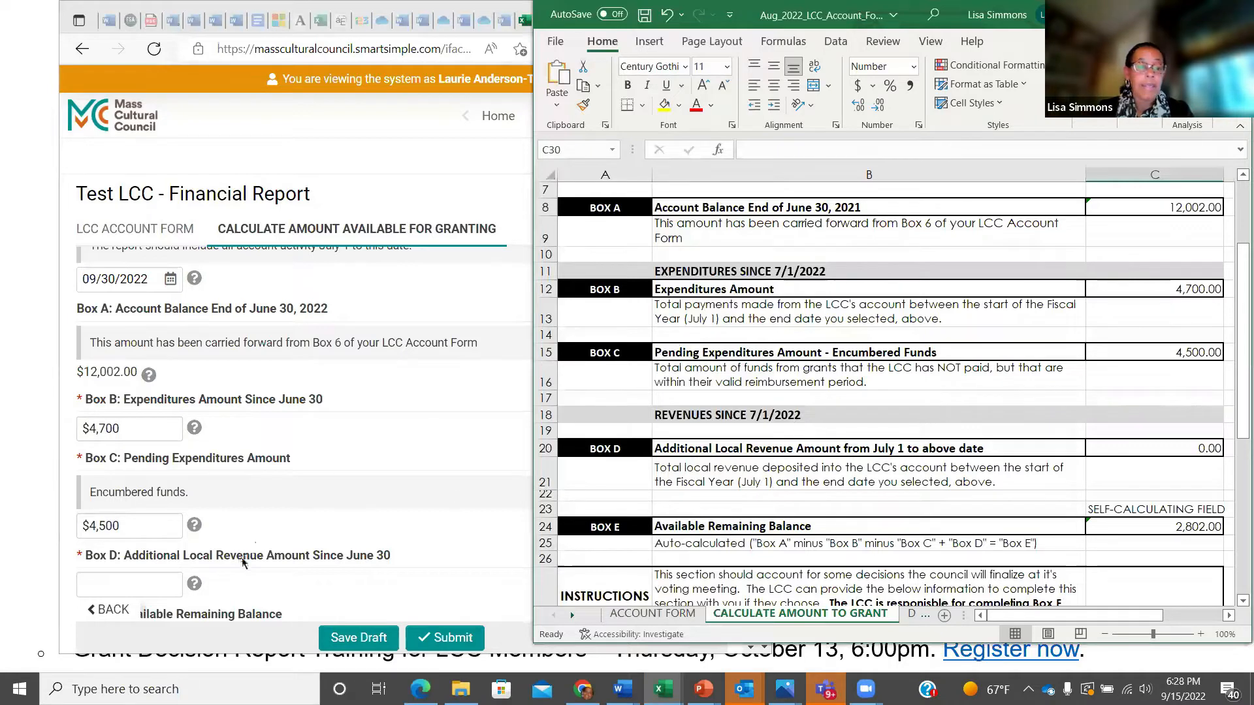
{"action": "left_click_drag", "start_coordinate": [1234, 350], "coordinate": [1234, 390]}
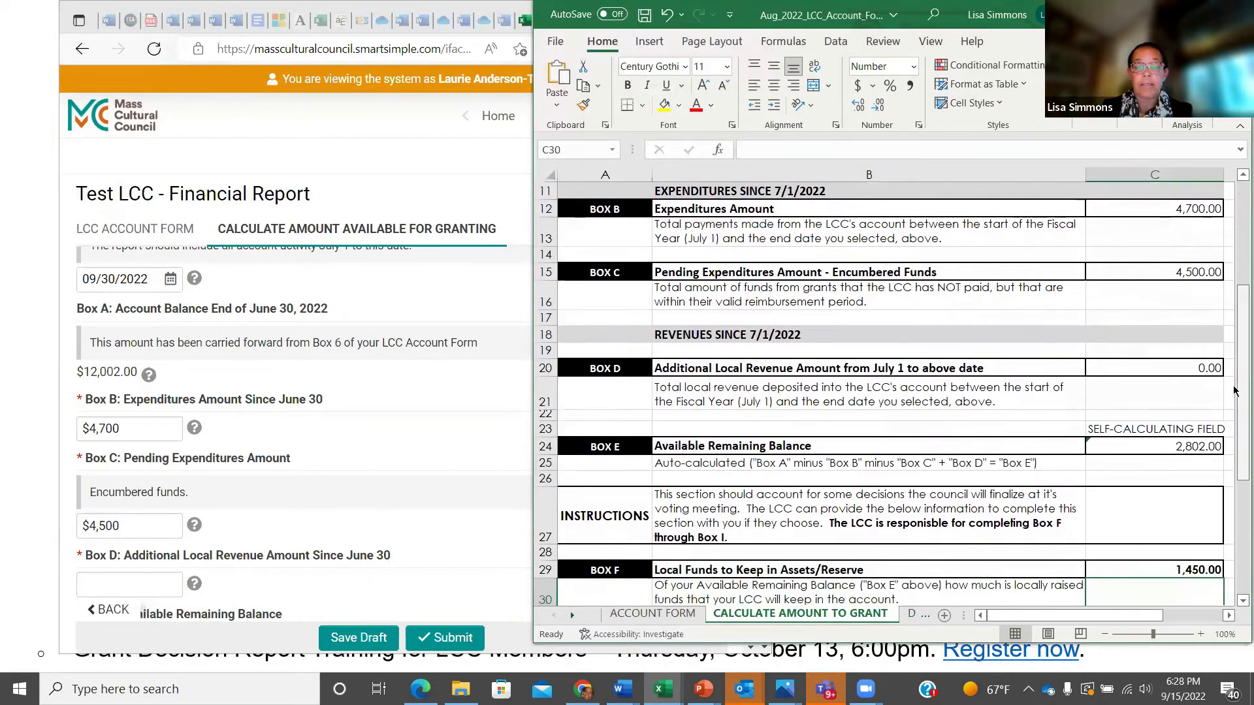
{"action": "left_click", "coordinate": [379, 468]}
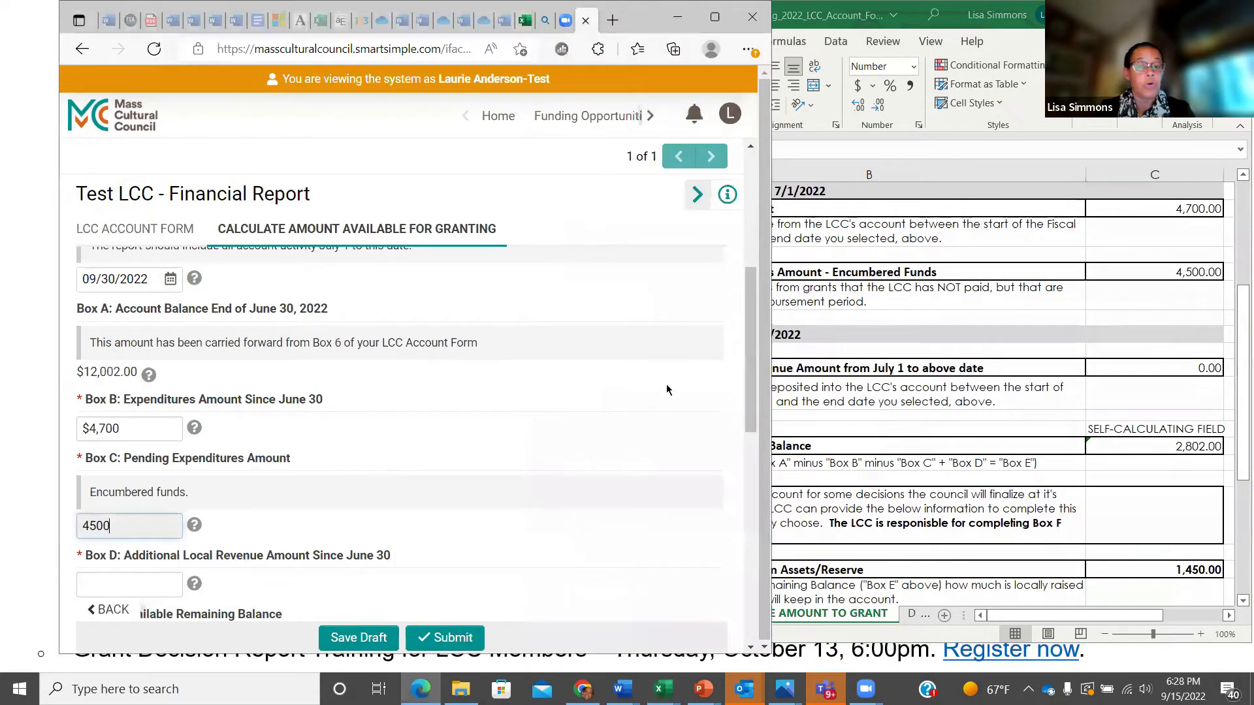
{"action": "left_click_drag", "start_coordinate": [753, 371], "coordinate": [749, 415]}
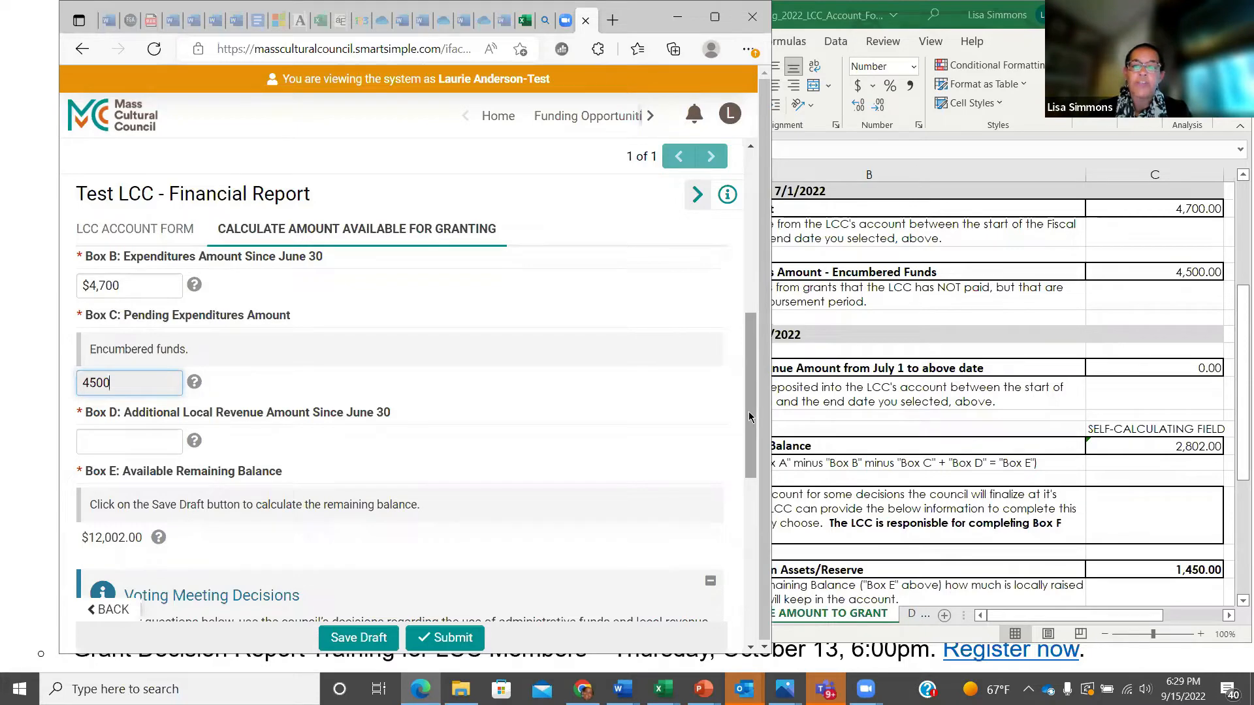
{"action": "left_click", "coordinate": [856, 413]}
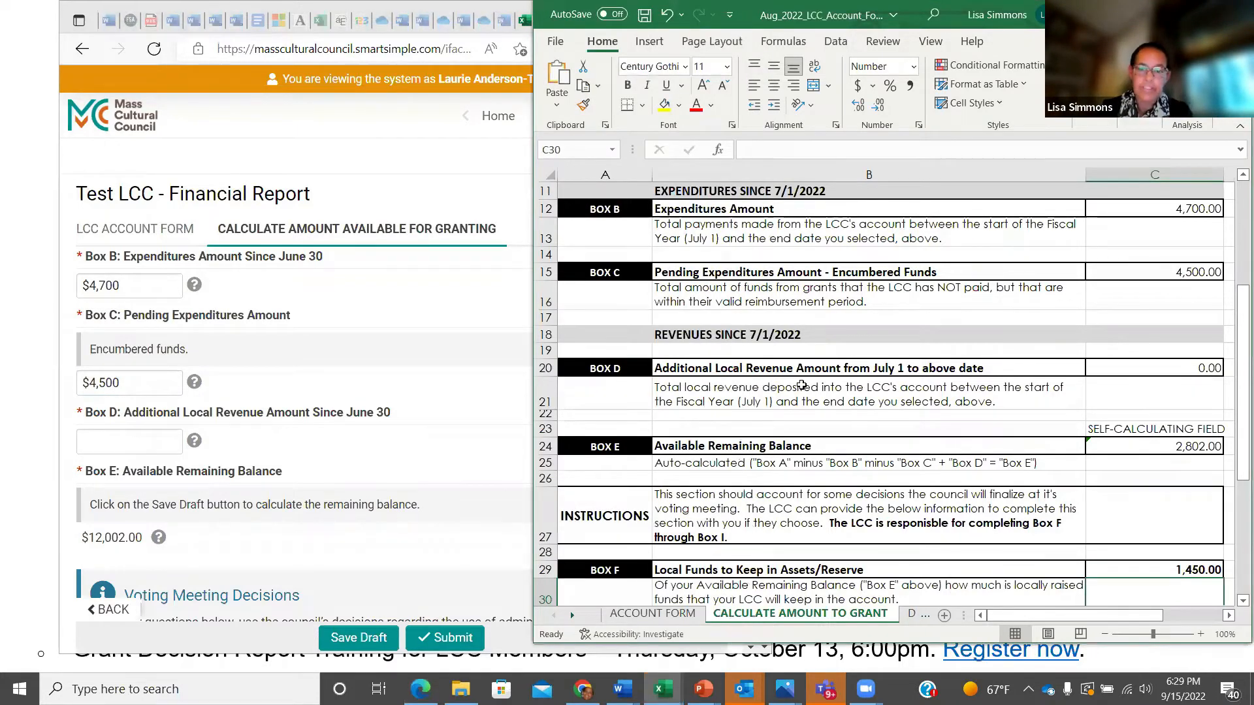
{"action": "left_click", "coordinate": [125, 436]}
{"action": "type", "text": "0"}
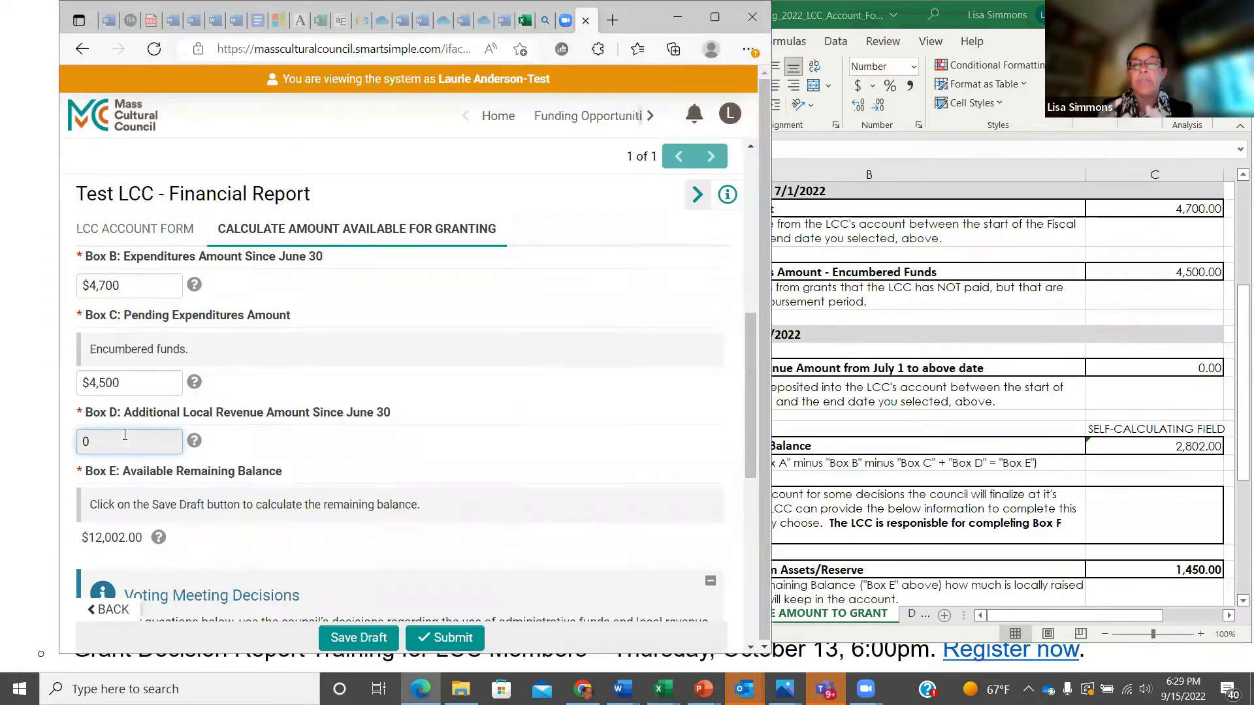
Save the web form as a draft to calculate Box E, Available Remaining Balance
{"action": "left_click", "coordinate": [936, 410]}
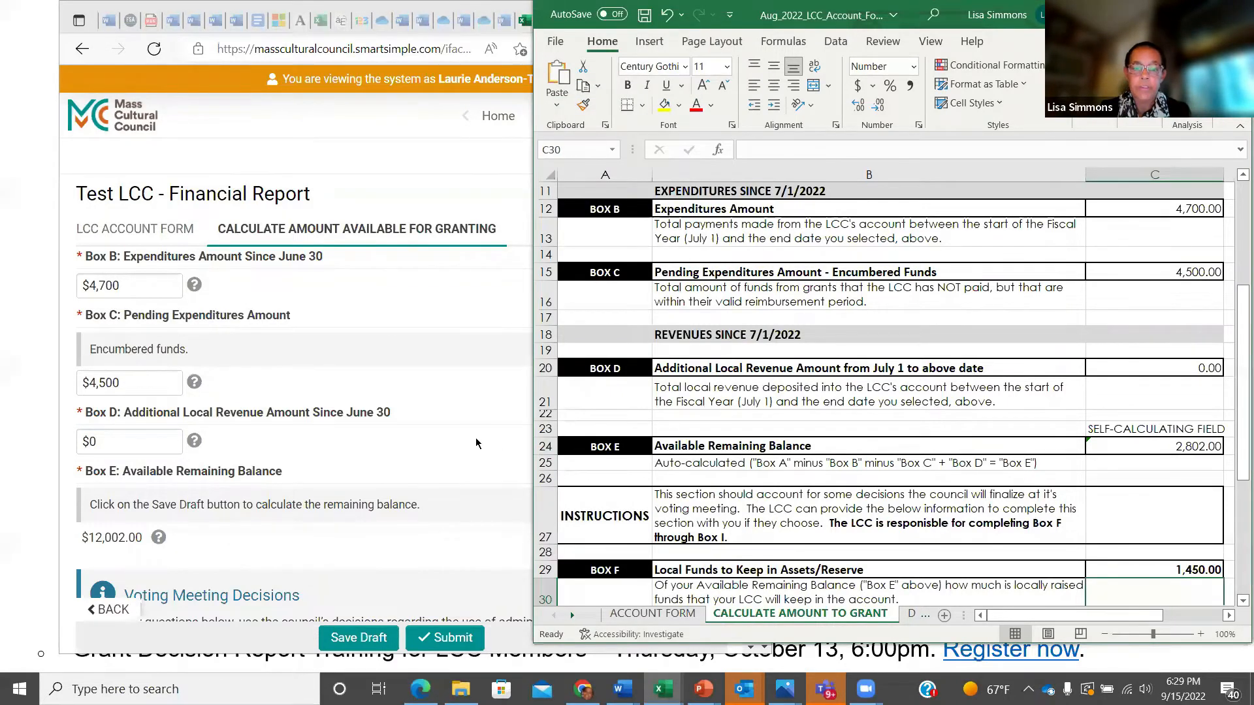
{"action": "left_click", "coordinate": [476, 443]}
{"action": "mouse_move", "coordinate": [748, 399]}
{"action": "left_mouse_down"}
{"action": "mouse_move", "coordinate": [739, 484]}
{"action": "mouse_move", "coordinate": [742, 401]}
{"action": "mouse_move", "coordinate": [743, 421]}
{"action": "left_mouse_up"}
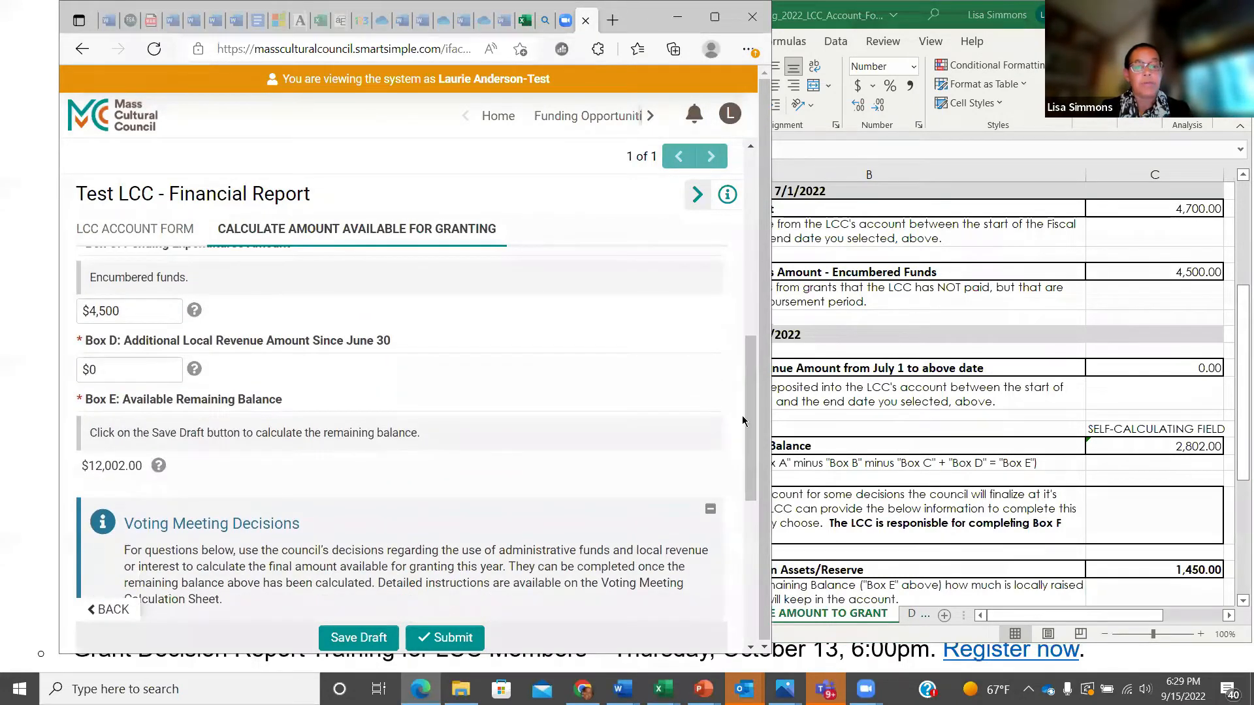
{"action": "key", "text": "Tab"}
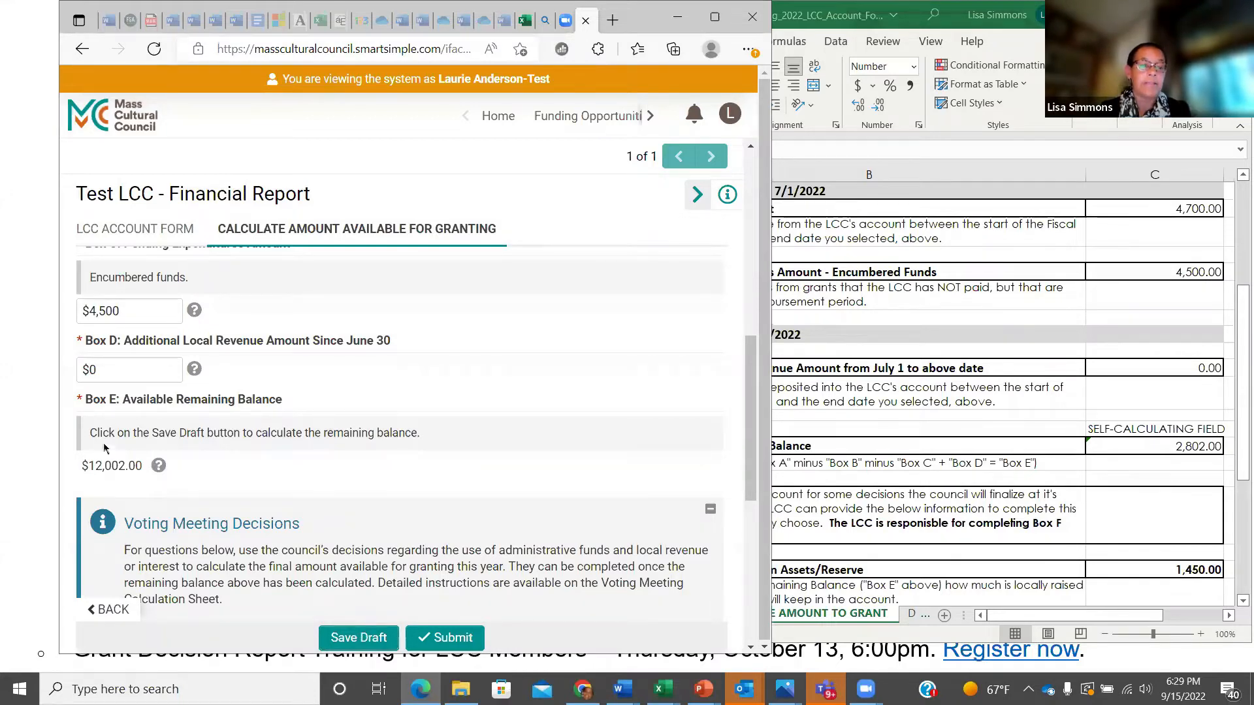
{"action": "left_click", "coordinate": [335, 635]}
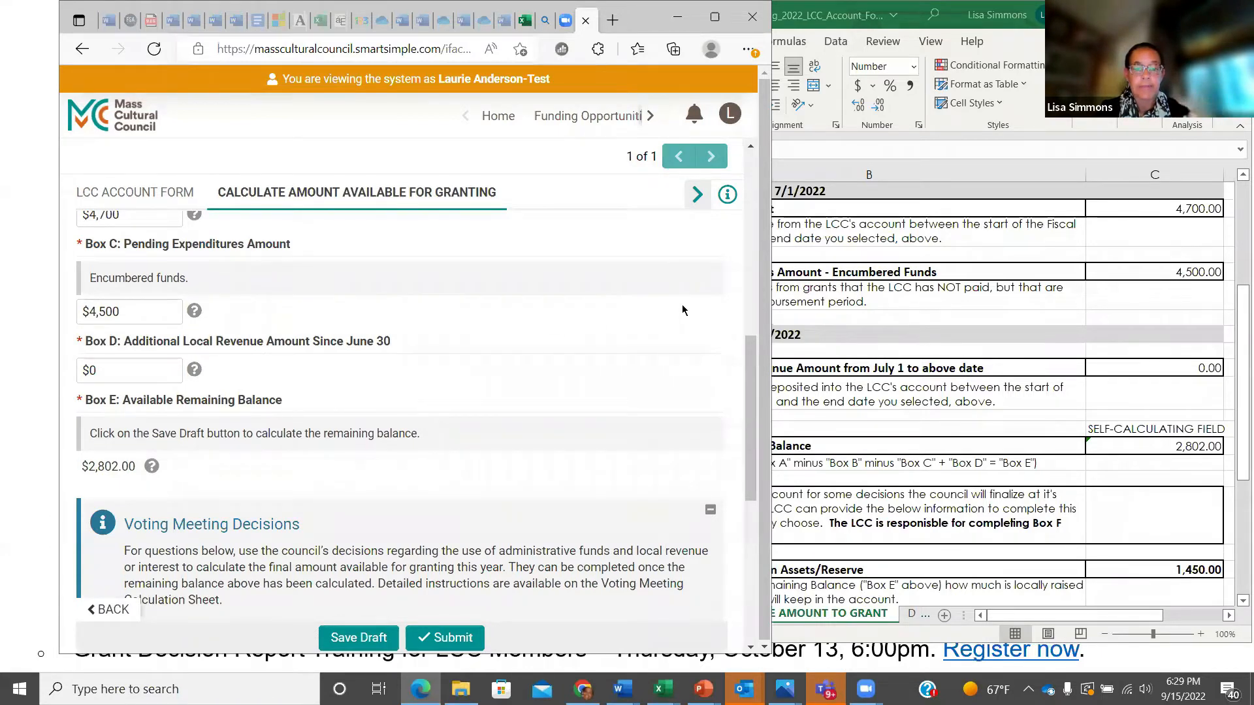
Review the Voting Meeting Decisions instructions in the web form and compare its Box E balance with Box E in the workbook
{"action": "left_click_drag", "start_coordinate": [751, 365], "coordinate": [749, 448]}
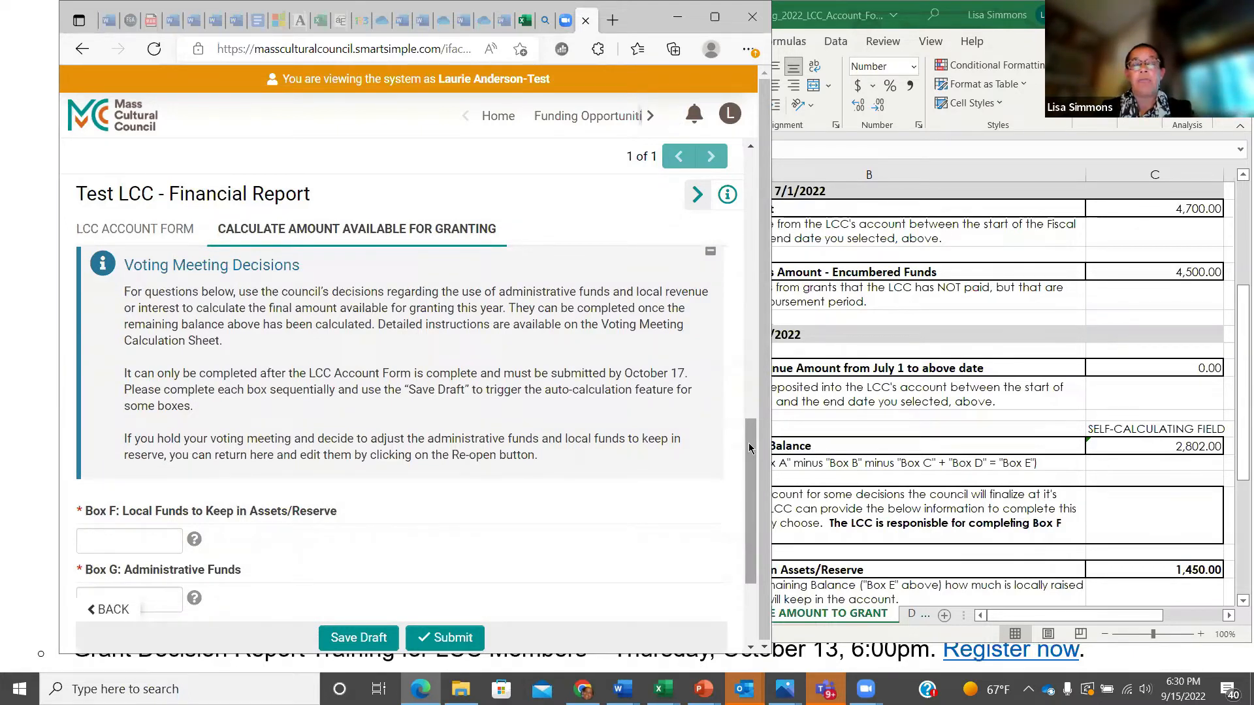
{"action": "left_click", "coordinate": [1048, 313]}
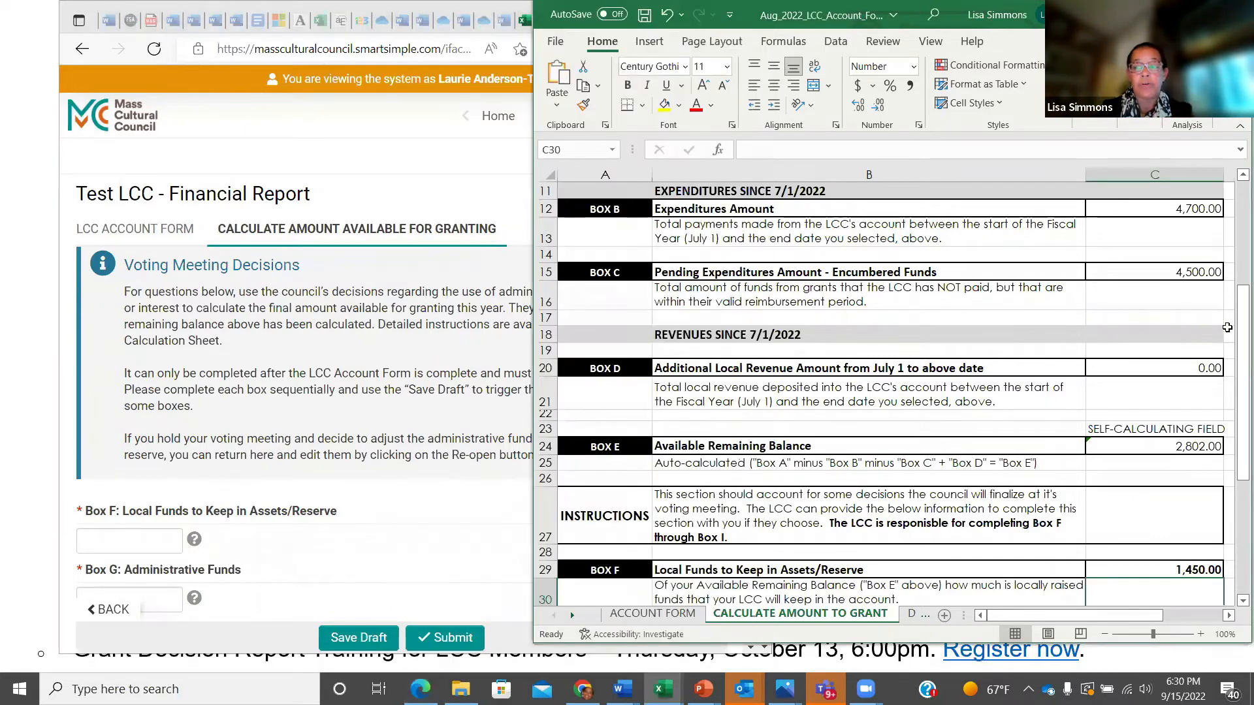
{"action": "left_click", "coordinate": [1234, 337]}
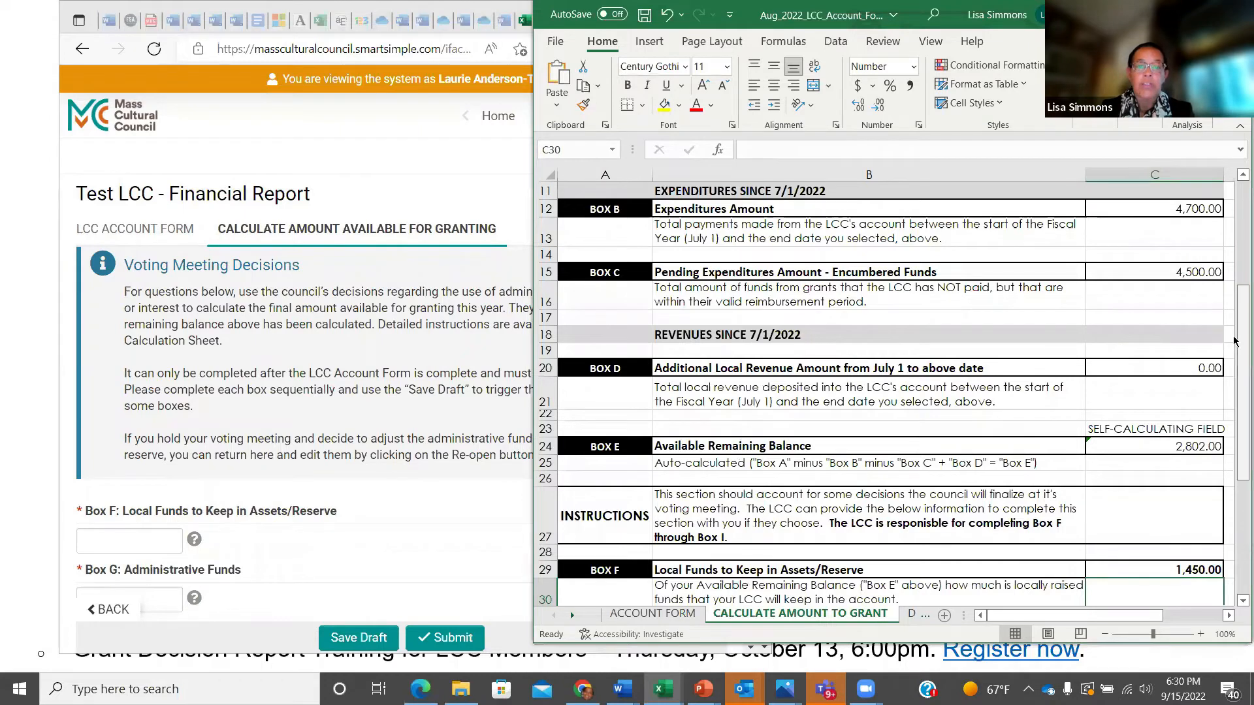
{"action": "left_click", "coordinate": [488, 404]}
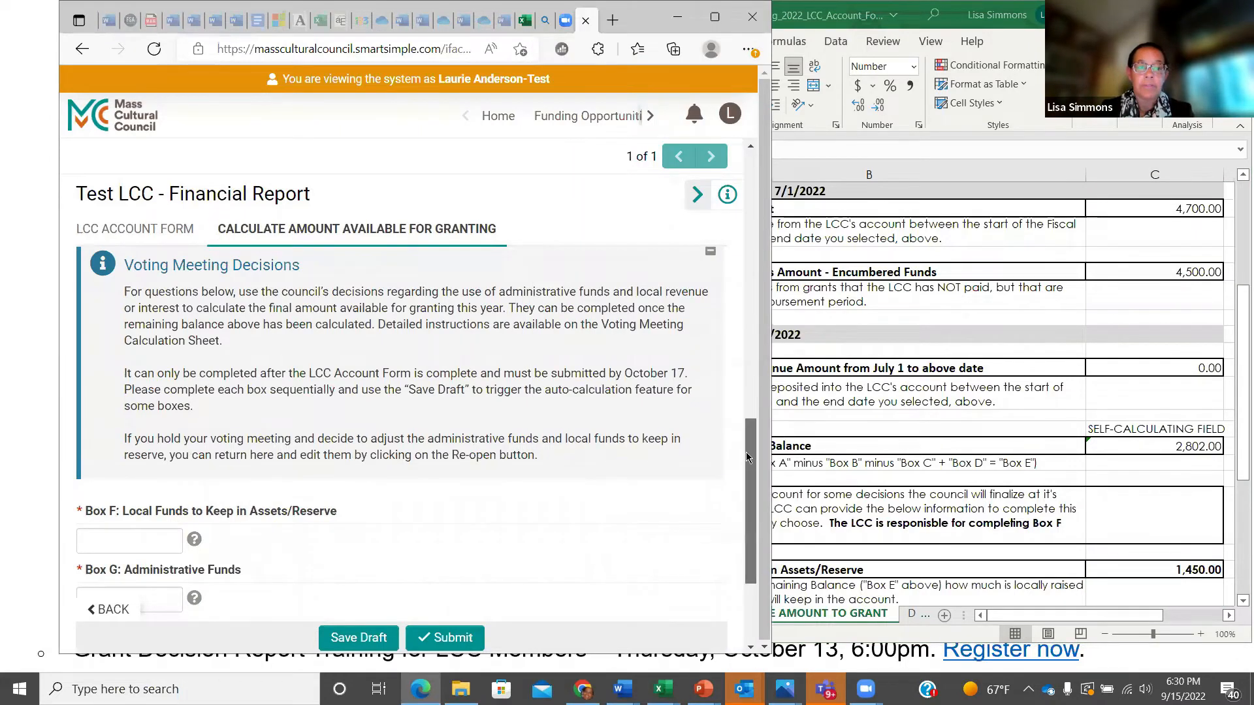
{"action": "scroll", "coordinate": [743, 423], "scroll_direction": "up", "scroll_amount": 2}
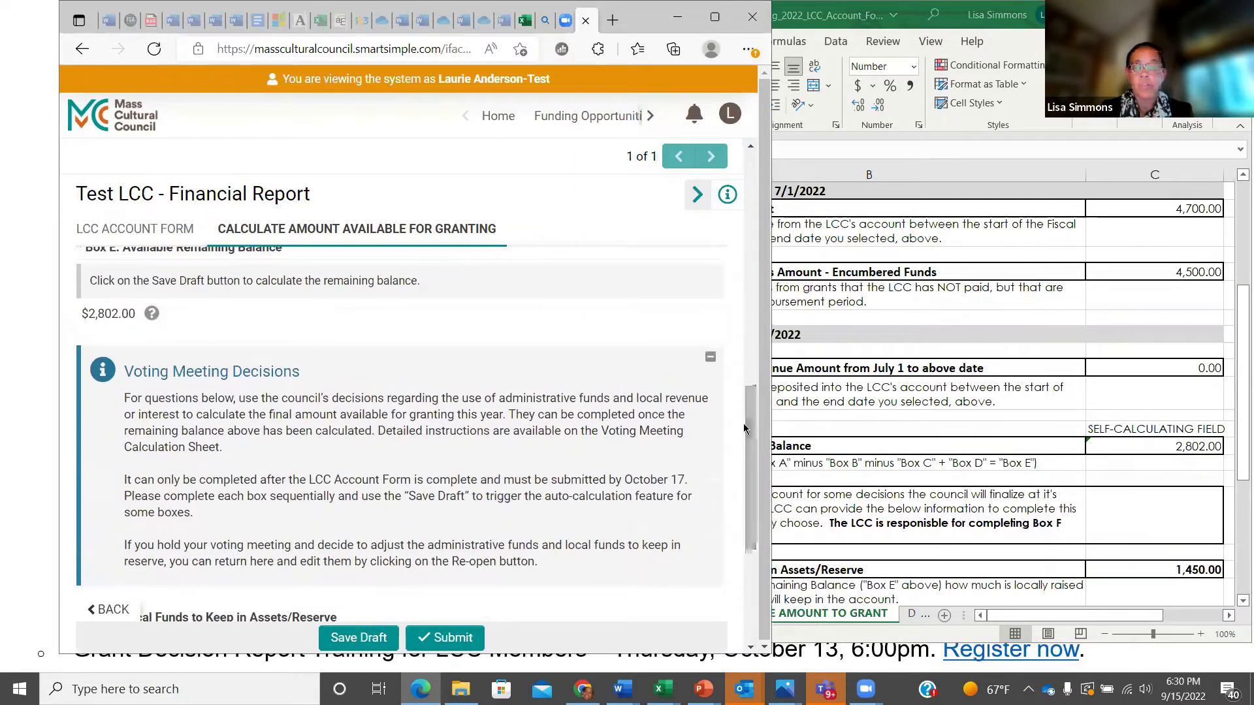
{"action": "left_click", "coordinate": [1145, 450]}
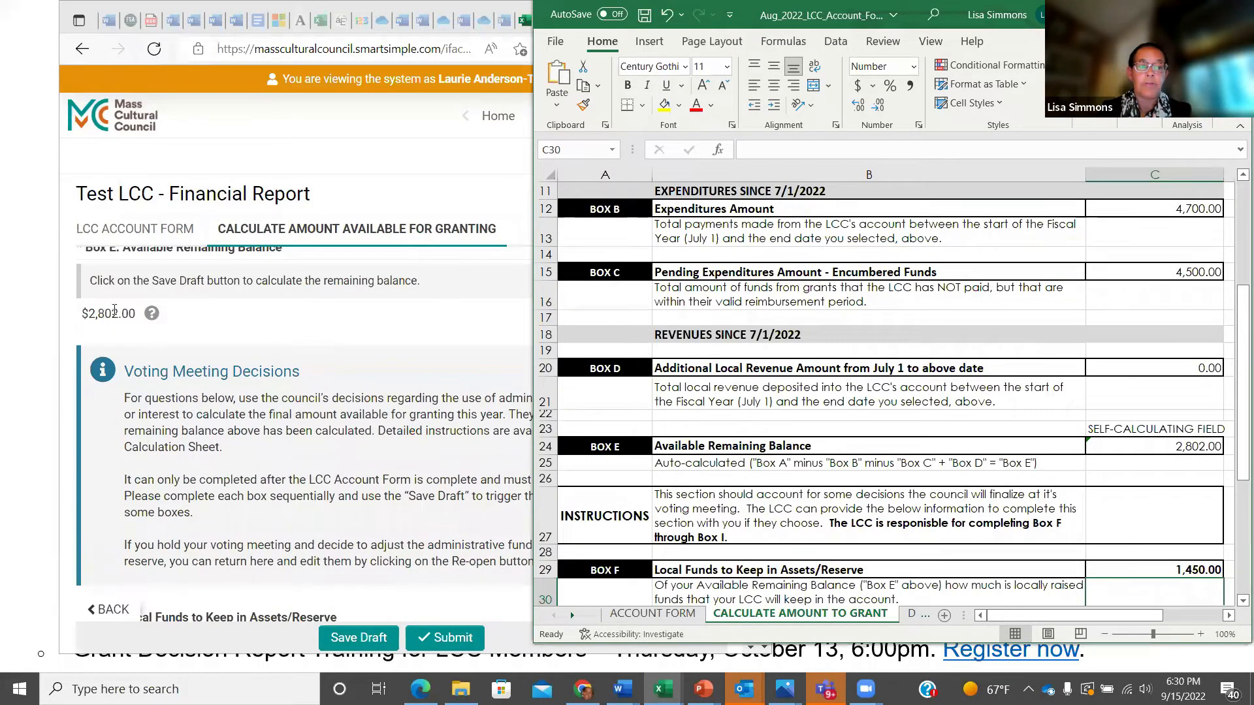
{"action": "left_click", "coordinate": [424, 318]}
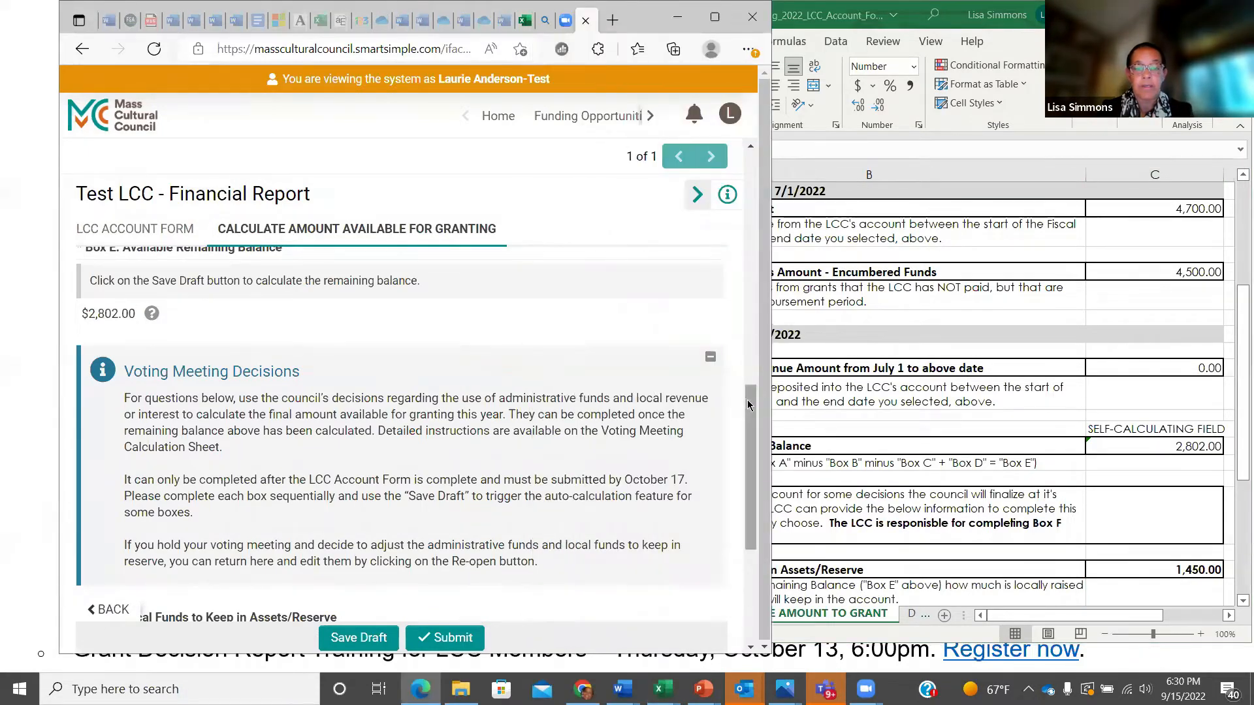
Read the Box F help note, look up Box F in the workbook and enter 1450 in Box F, Local Funds to Keep in Assets/Reserve
{"action": "left_click_drag", "start_coordinate": [749, 405], "coordinate": [748, 447]}
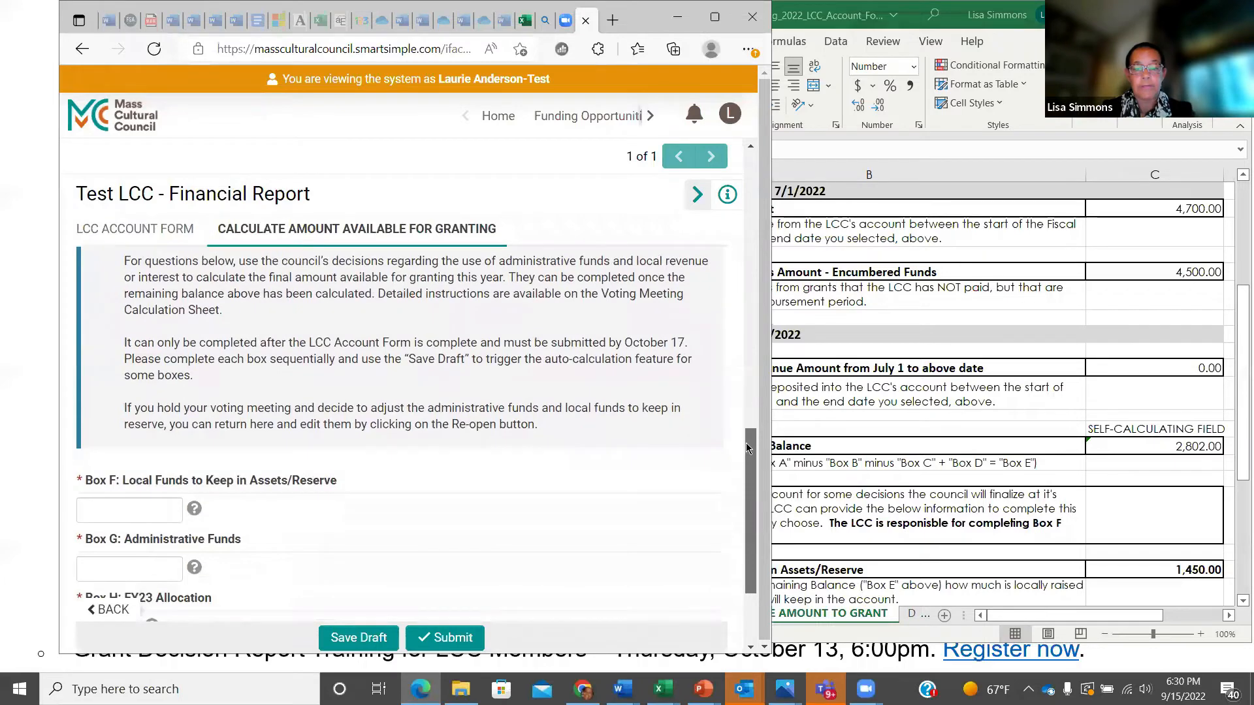
{"action": "scroll", "coordinate": [292, 413], "scroll_direction": "down", "scroll_amount": 2}
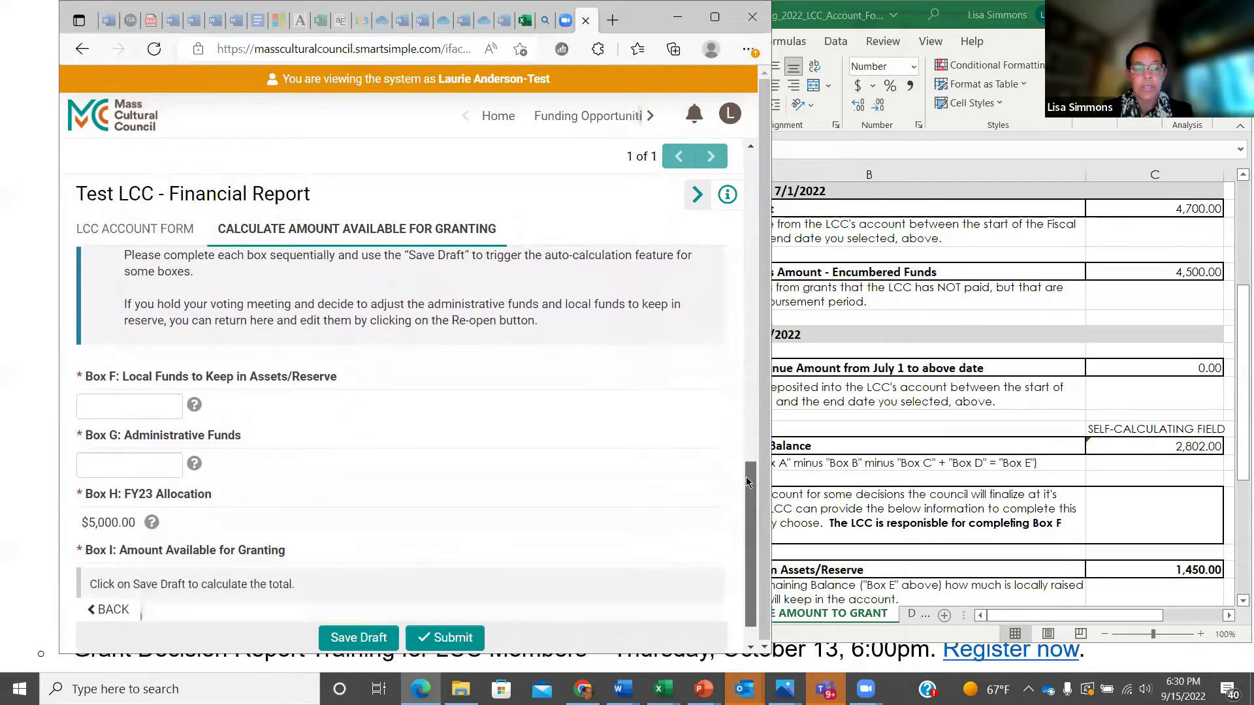
{"action": "mouse_move", "coordinate": [197, 407]}
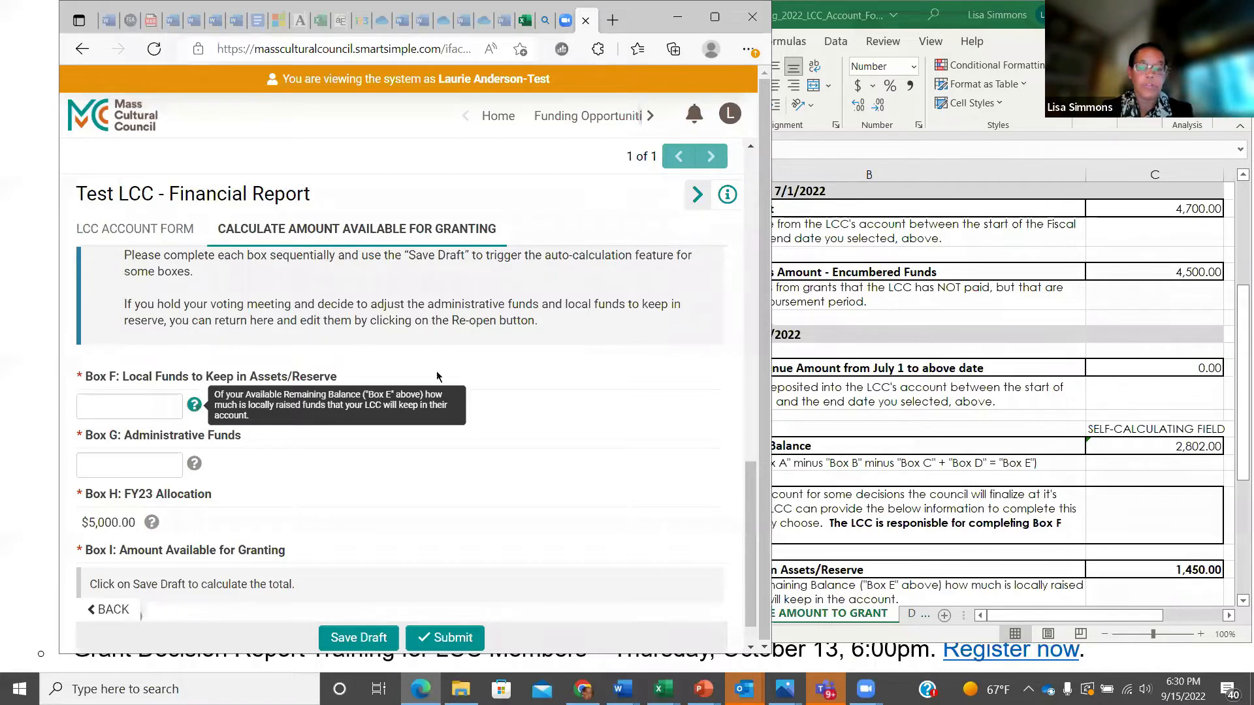
{"action": "left_click", "coordinate": [1131, 489]}
{"action": "left_click_drag", "start_coordinate": [1234, 340], "coordinate": [1235, 442]}
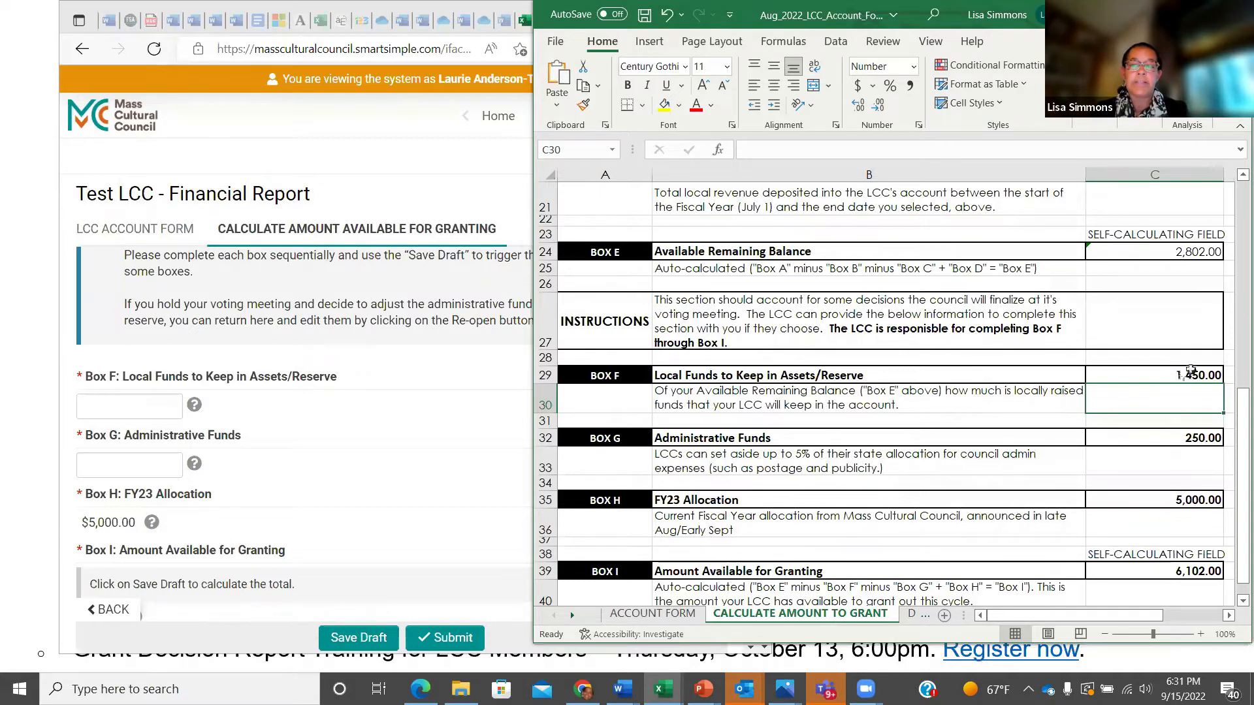
{"action": "left_click", "coordinate": [1157, 376]}
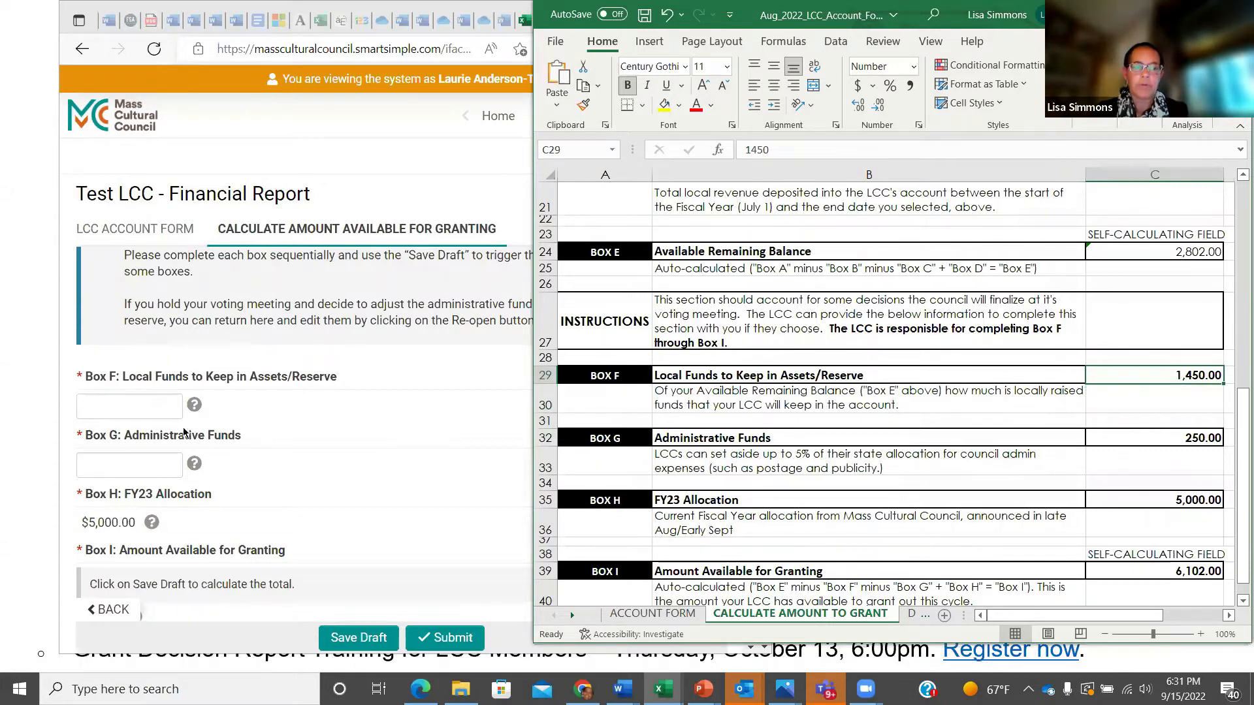
{"action": "left_click", "coordinate": [111, 406]}
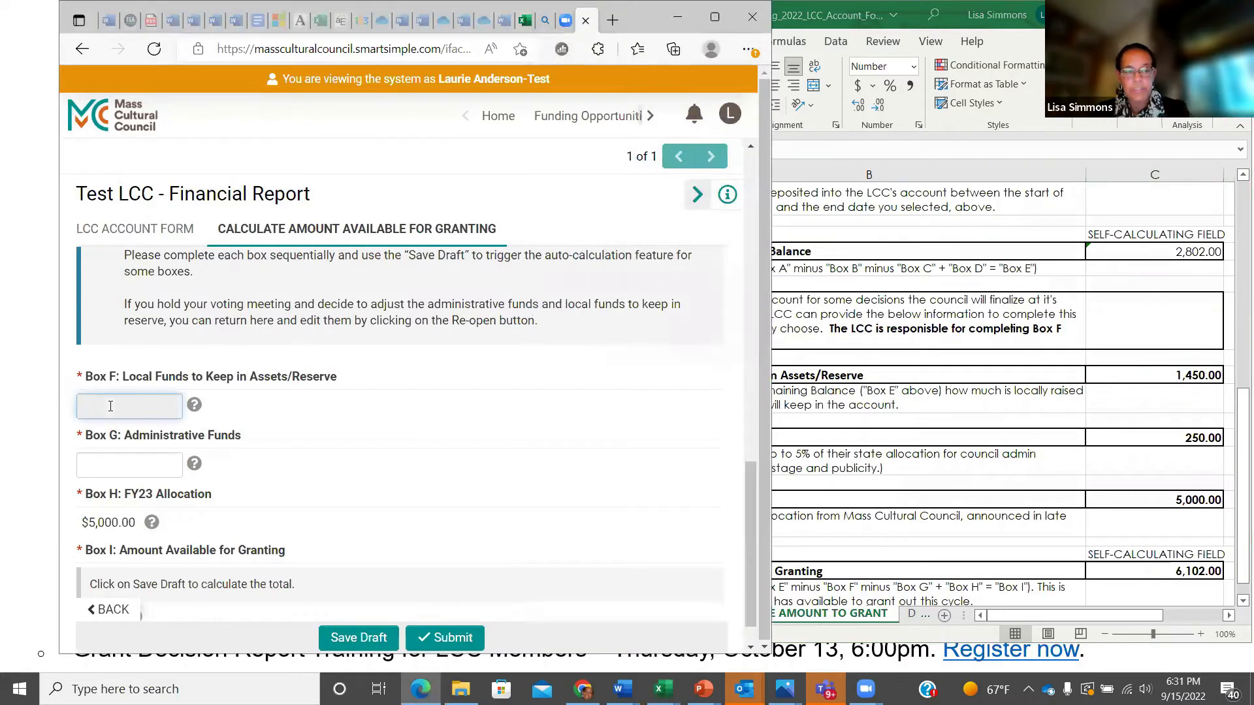
{"action": "type", "text": "1450"}
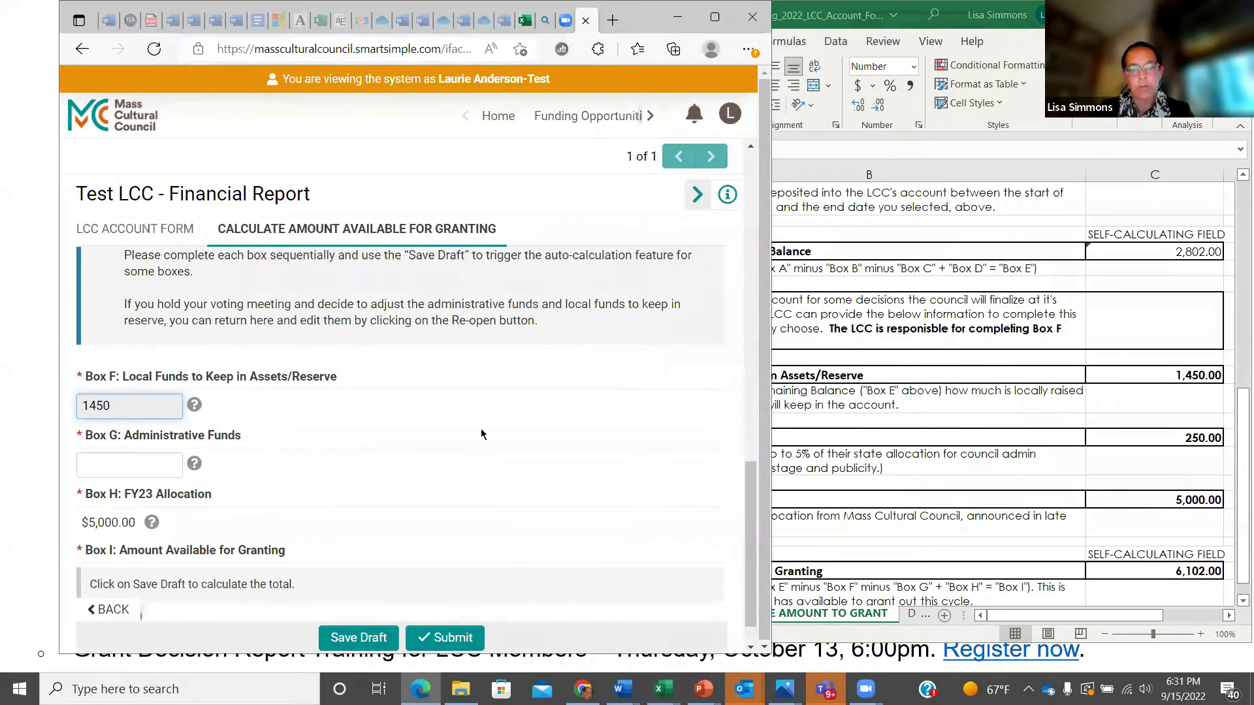
{"action": "key", "text": "Tab"}
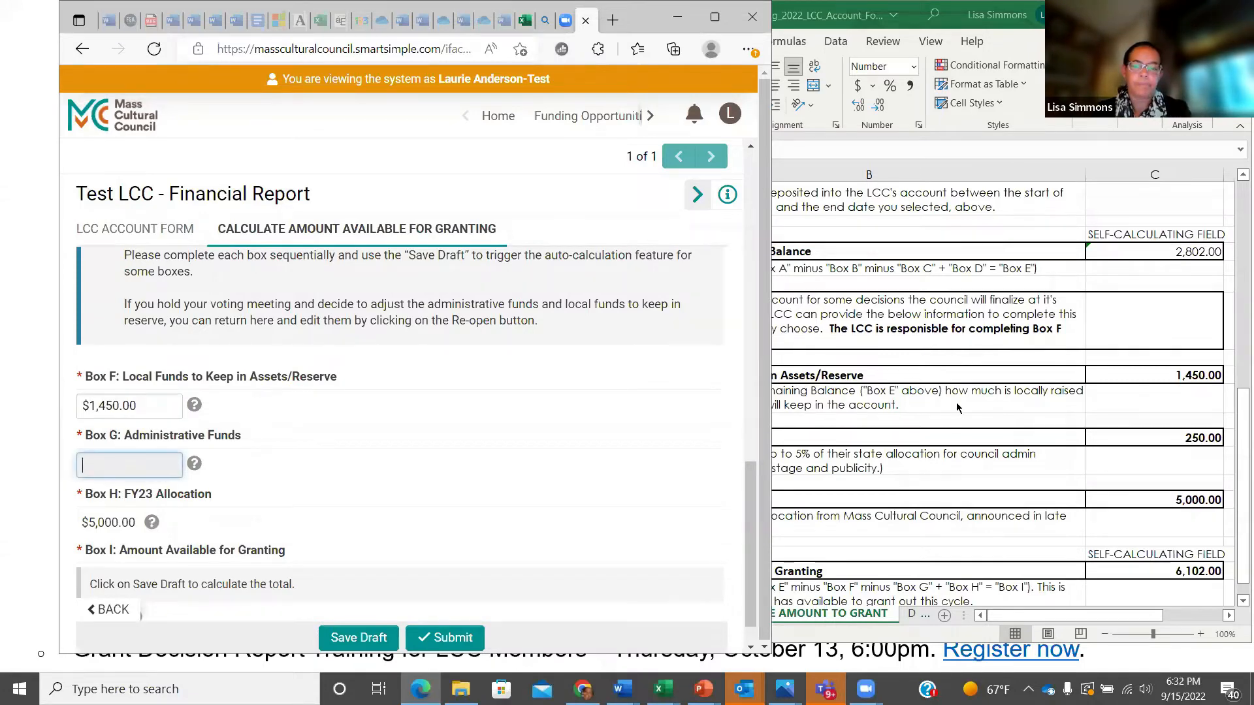
Look up the administrative funds in the workbook and enter 250 in Box G, Administrative Funds, of the web form
{"action": "left_click", "coordinate": [959, 406]}
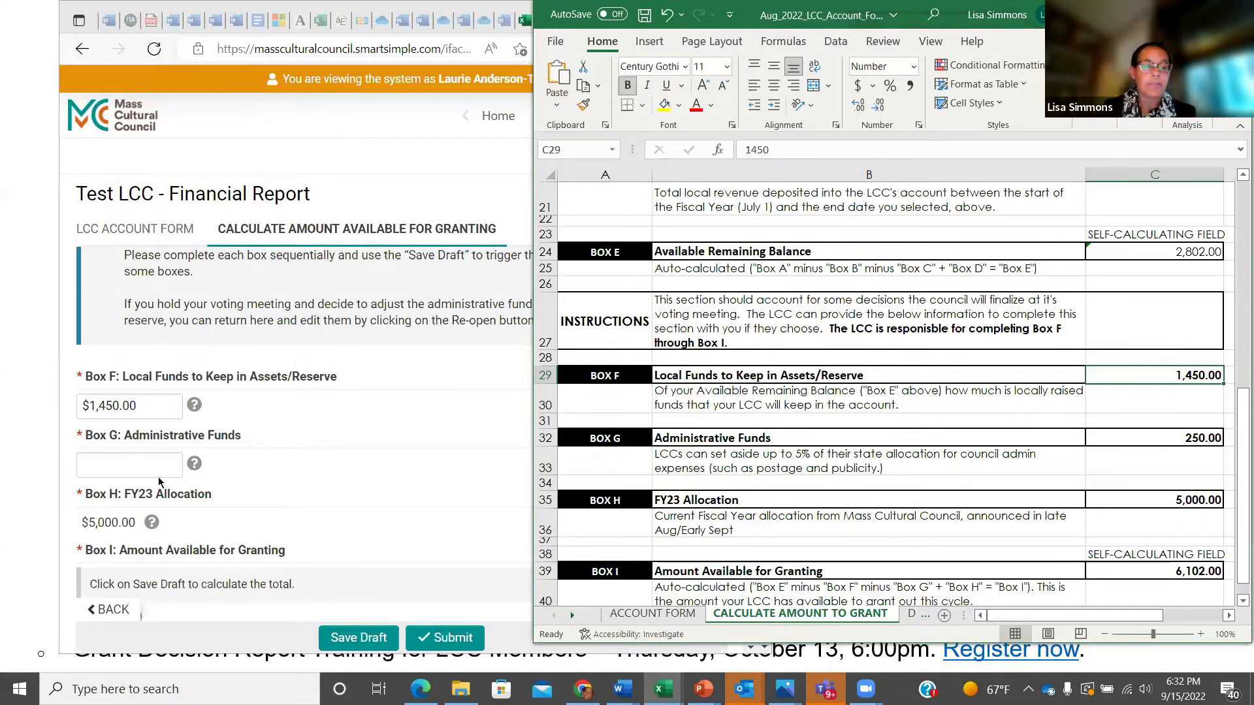
{"action": "left_click", "coordinate": [126, 461]}
{"action": "type", "text": "250"}
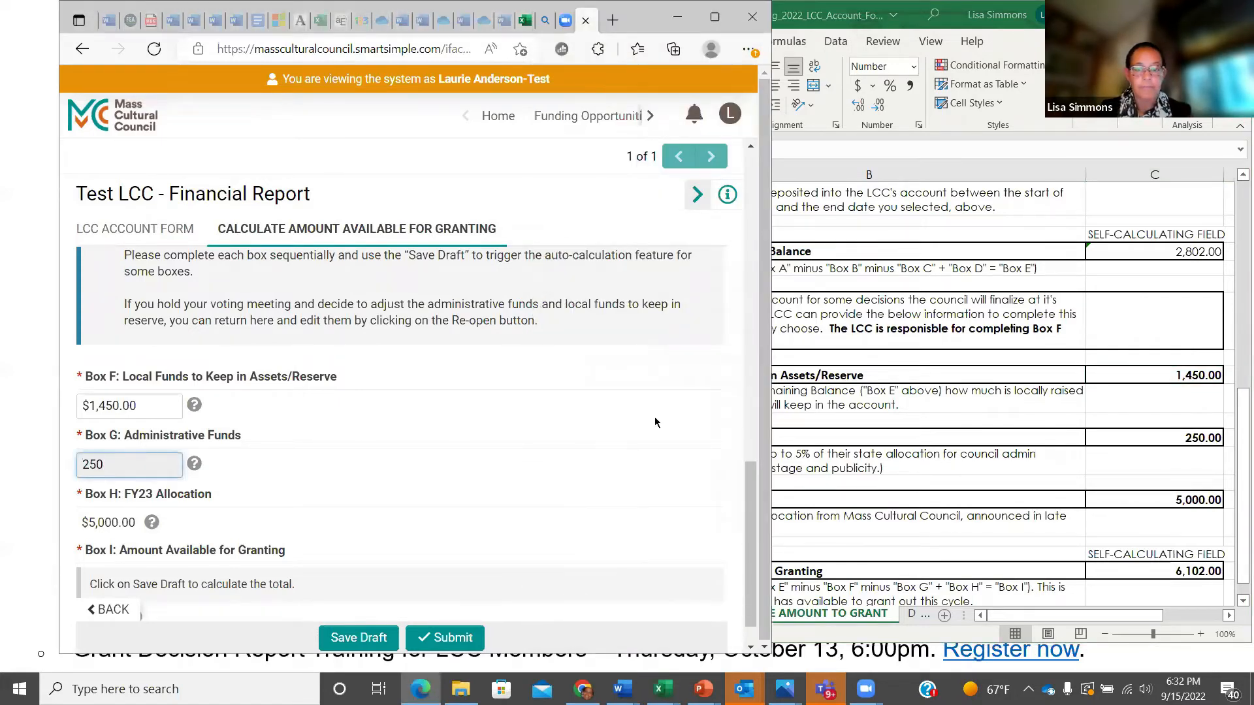
Compare Boxes H and I with the workbook, saving the web form as a draft to calculate Box I, Amount Available for Granting
{"action": "left_click", "coordinate": [943, 419]}
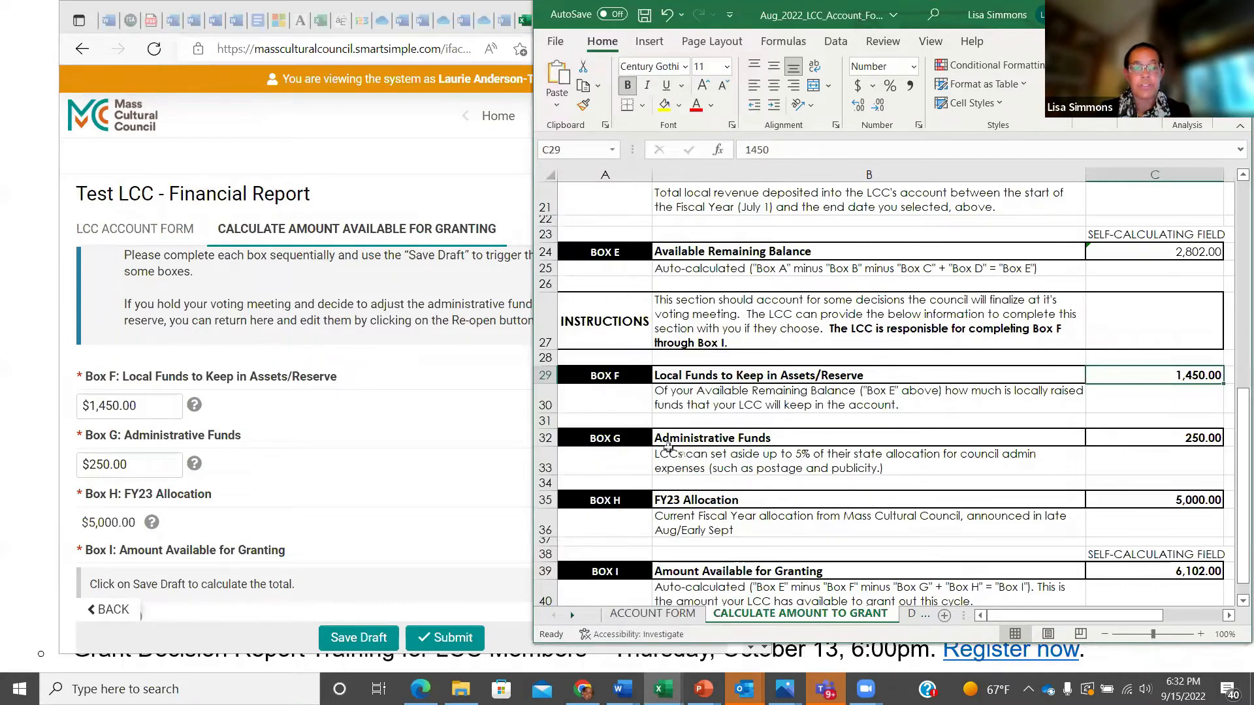
{"action": "left_click_drag", "start_coordinate": [1232, 453], "coordinate": [1234, 491]}
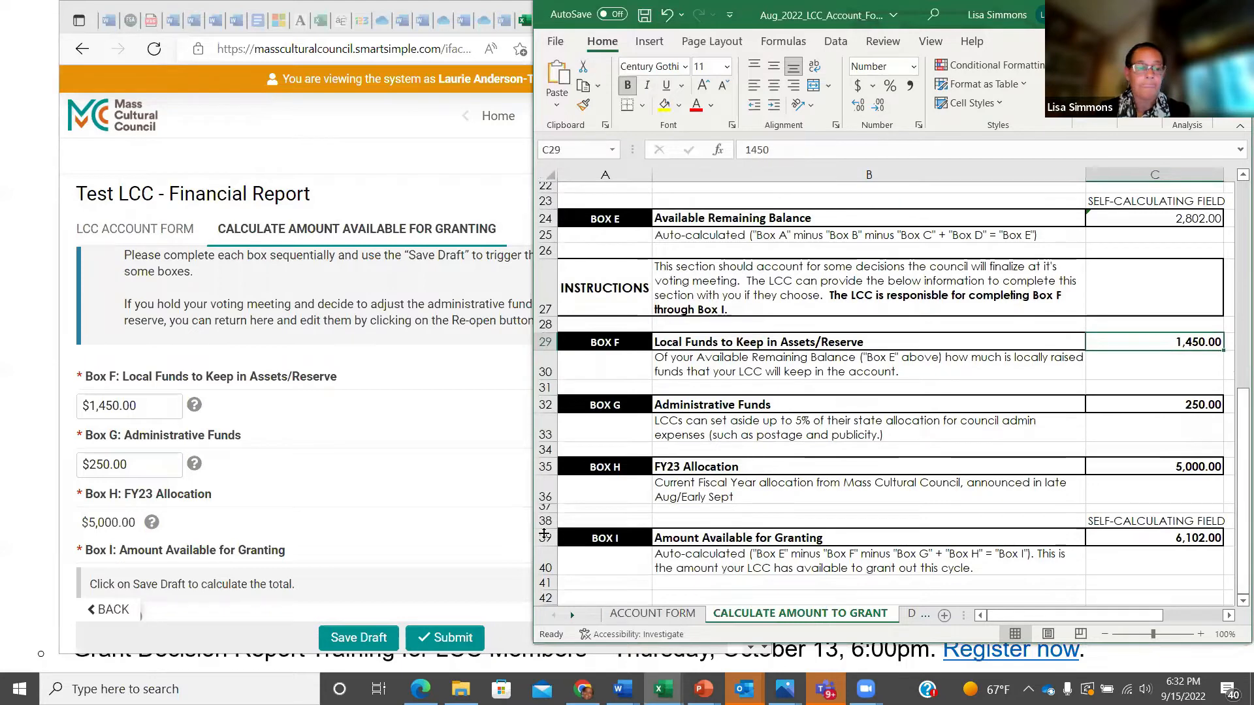
{"action": "left_click", "coordinate": [269, 523]}
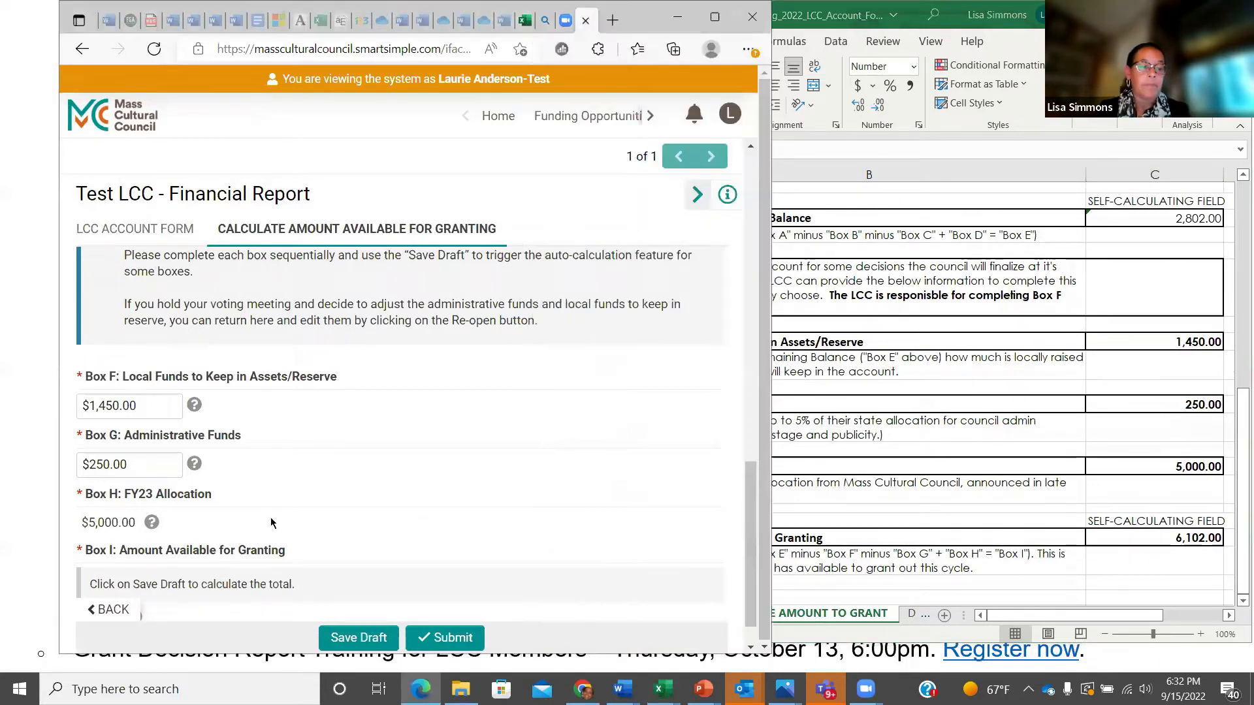
{"action": "left_click_drag", "start_coordinate": [748, 487], "coordinate": [747, 518]}
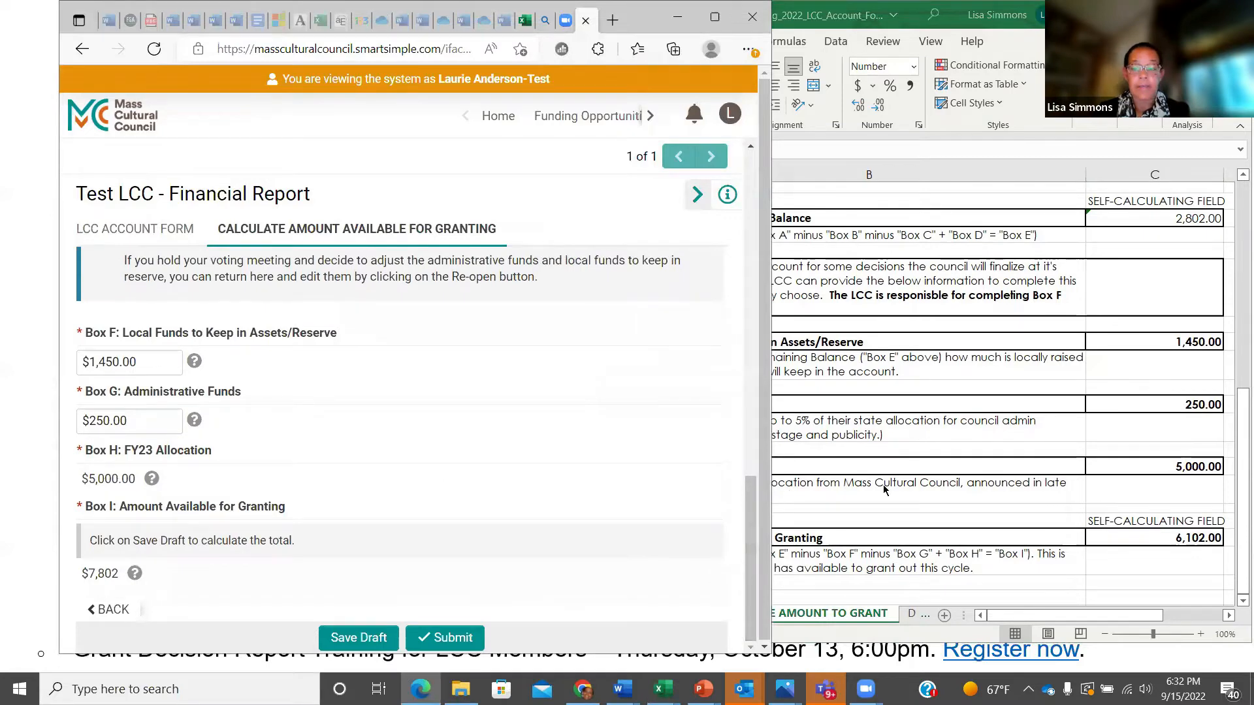
{"action": "left_click", "coordinate": [989, 444]}
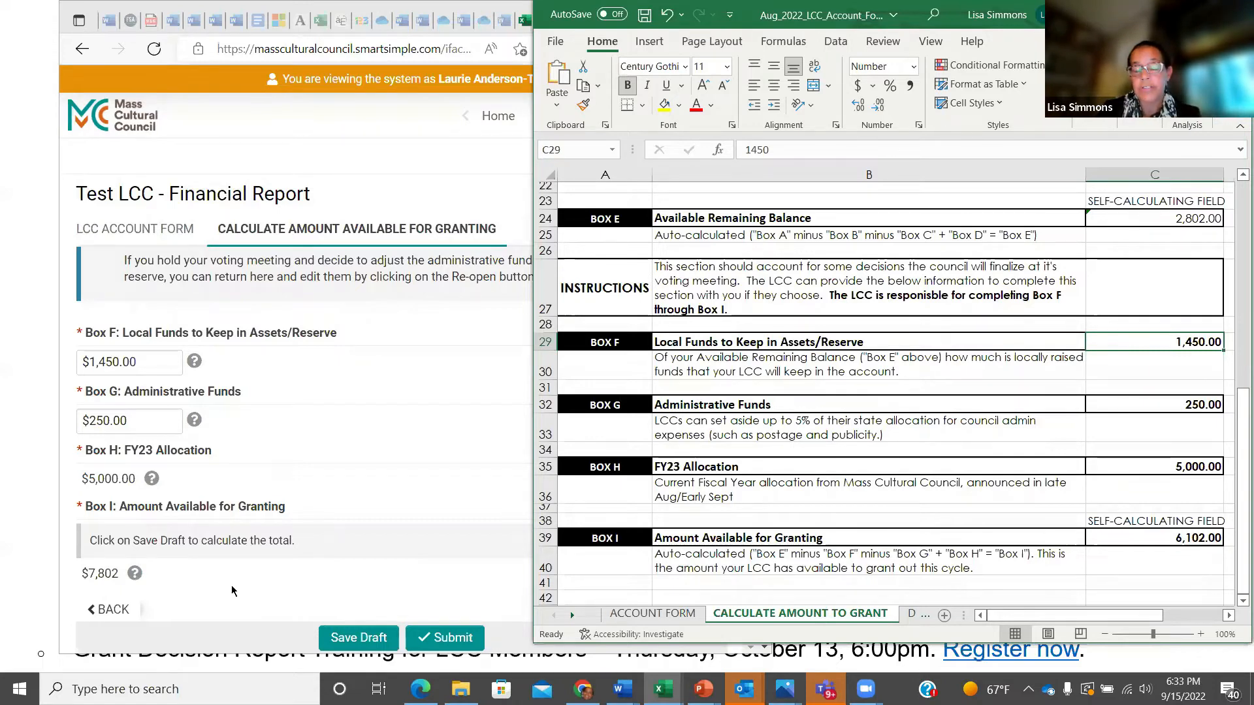
{"action": "left_click", "coordinate": [356, 631]}
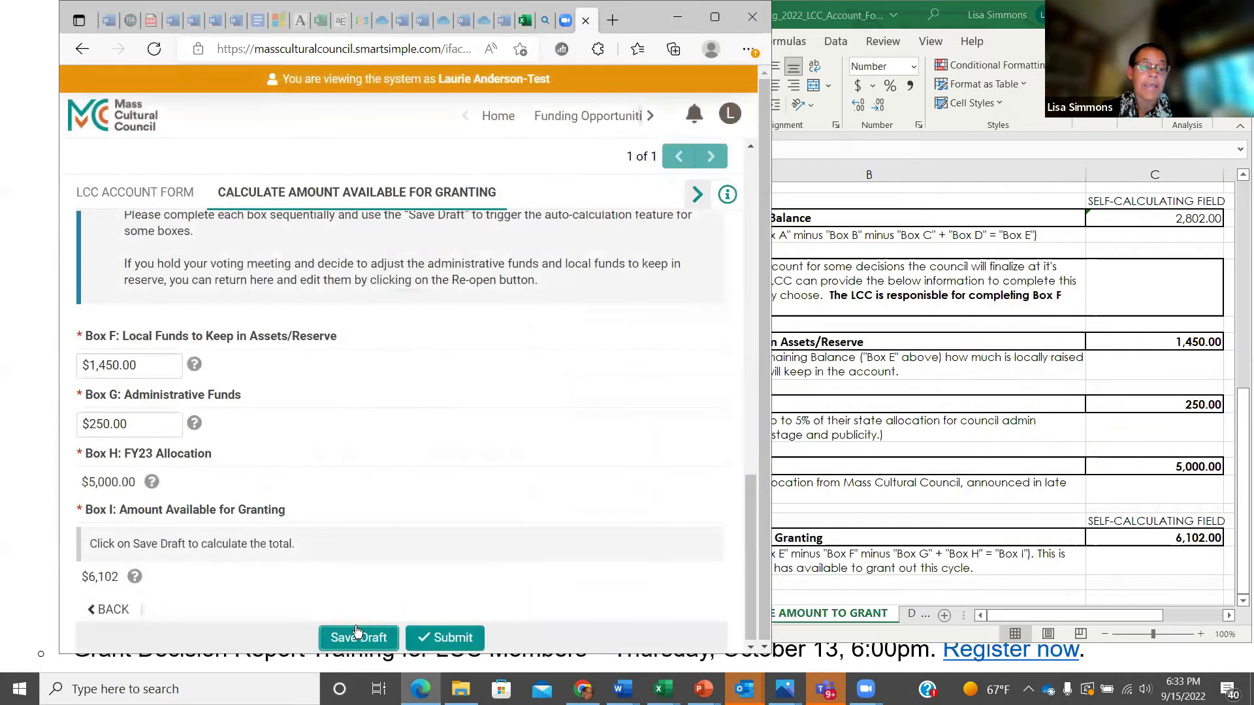
{"action": "mouse_move", "coordinate": [135, 578]}
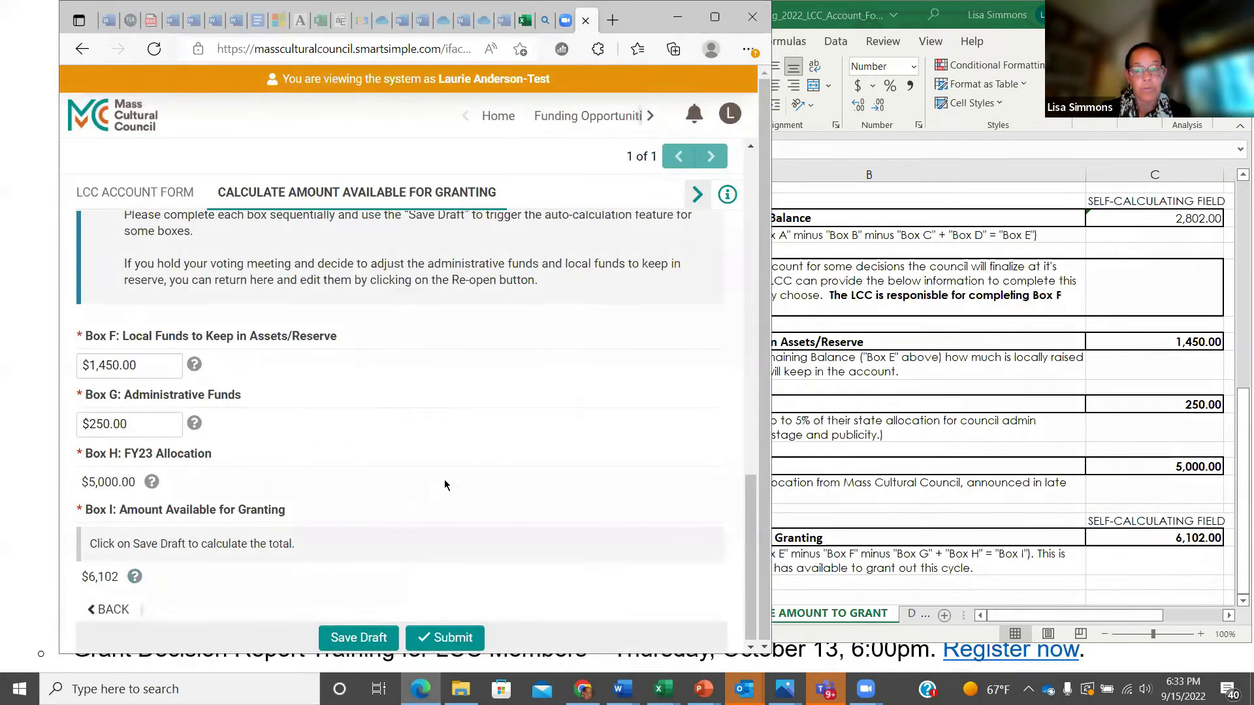
{"action": "left_click", "coordinate": [1007, 446]}
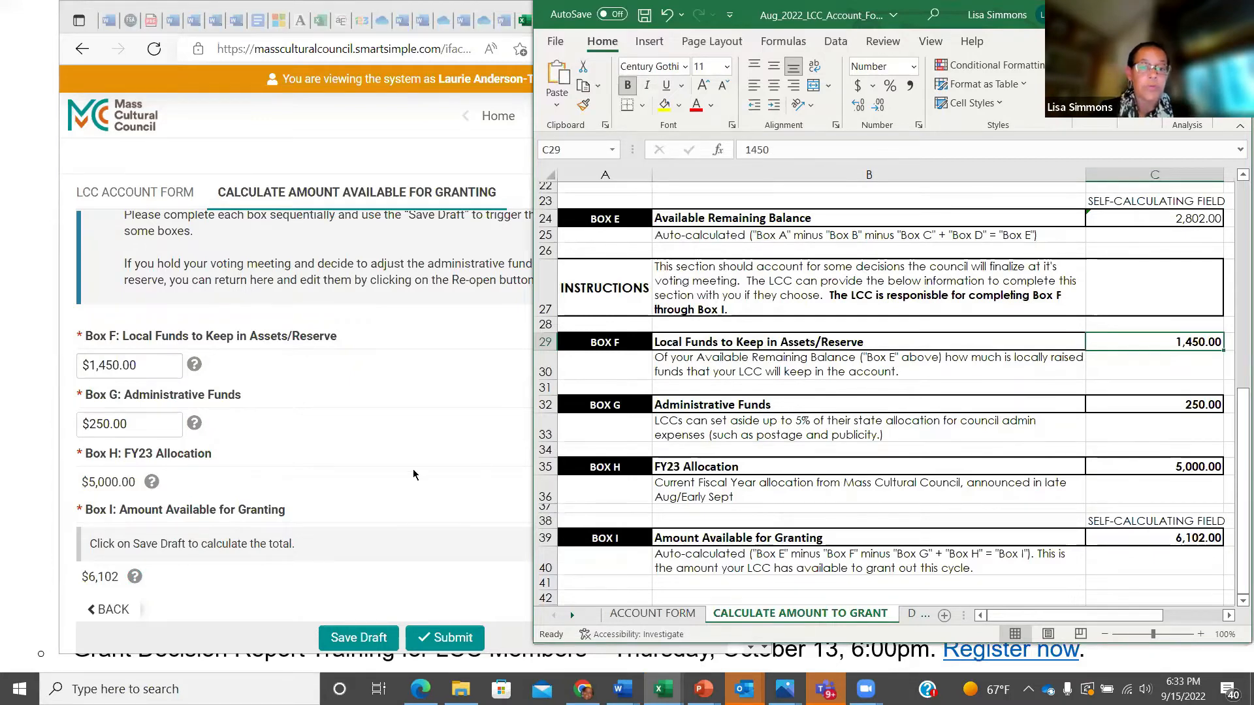
Submit the completed Calculate Amount Available for Granting section of the Test LCC Financial Report and confirm the submission
{"action": "left_click", "coordinate": [438, 562]}
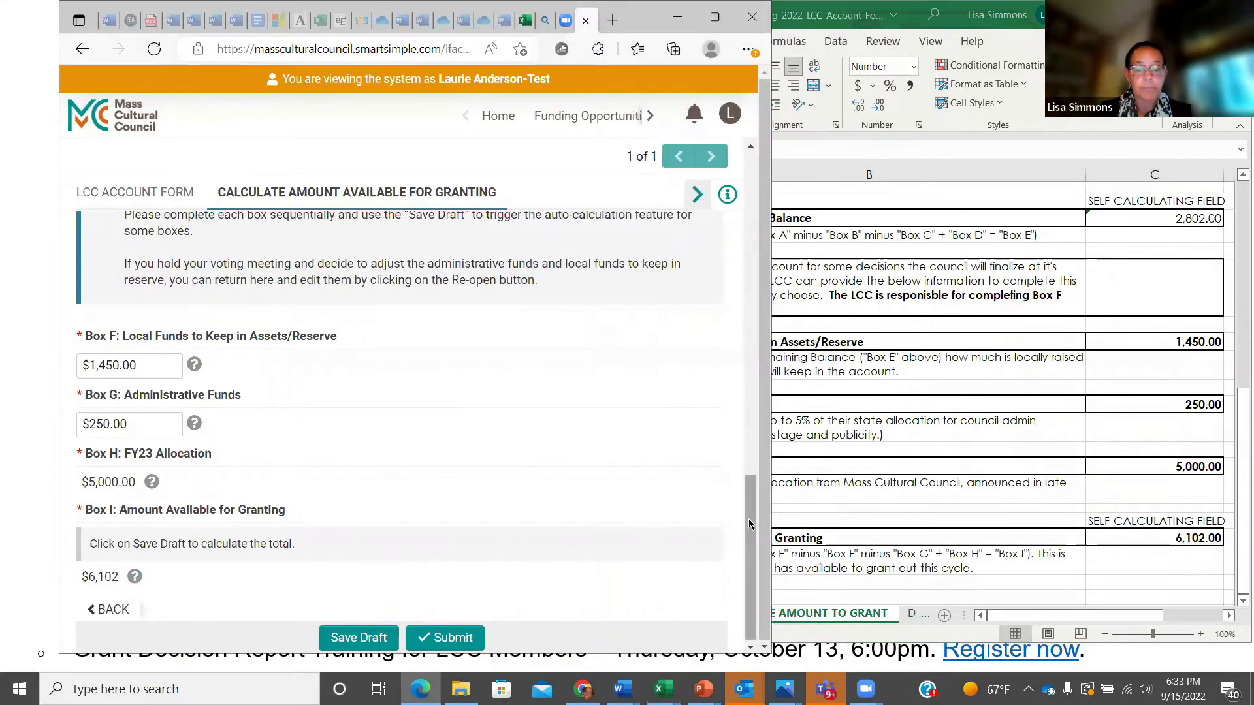
{"action": "right_click", "coordinate": [744, 550]}
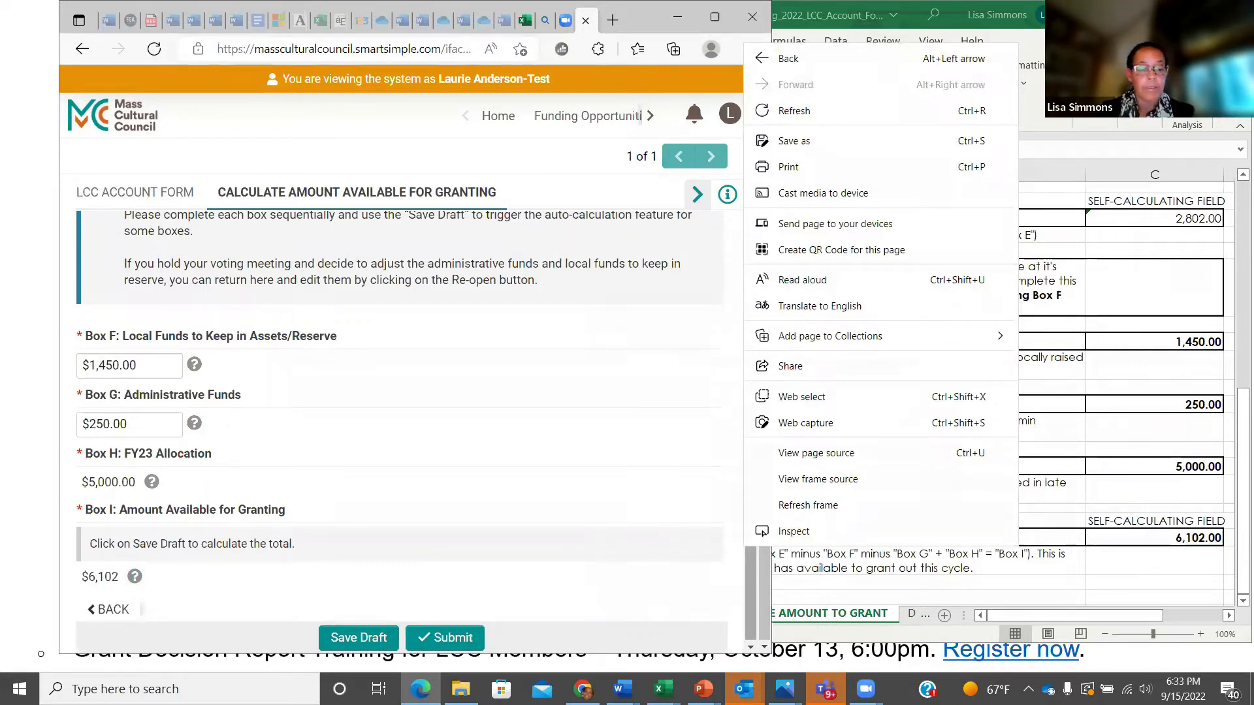
{"action": "left_click", "coordinate": [446, 657]}
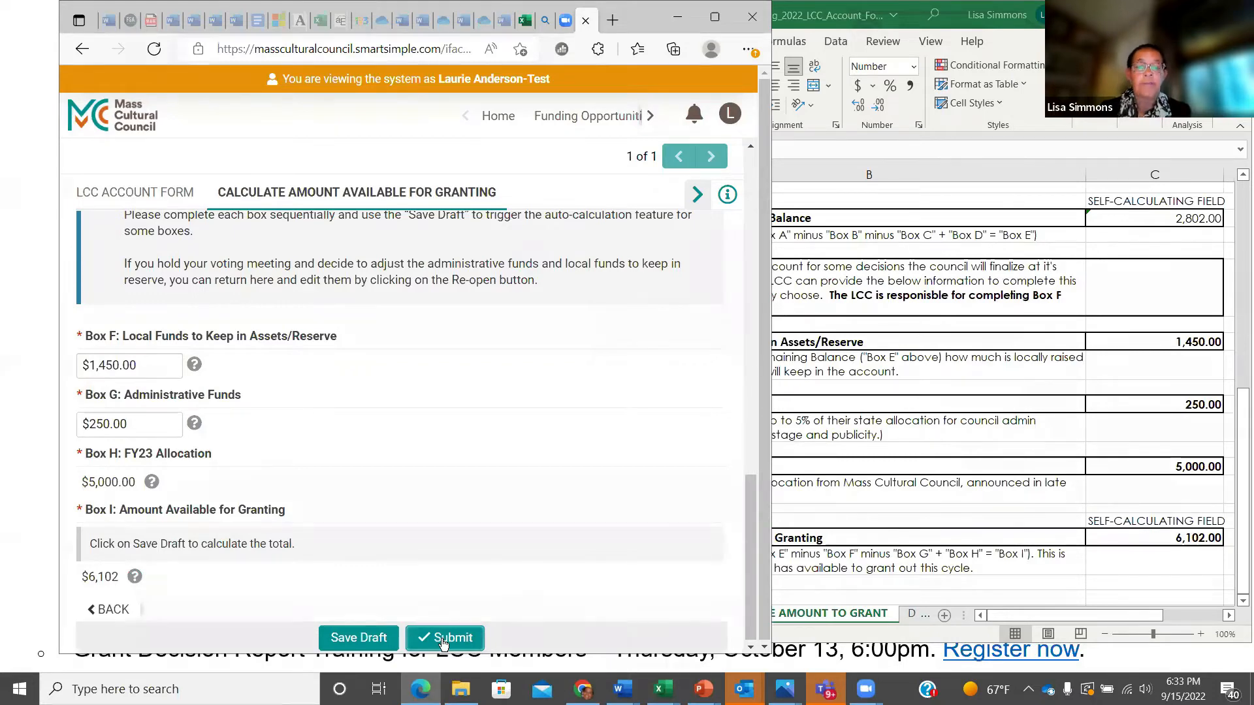
{"action": "left_click", "coordinate": [444, 638]}
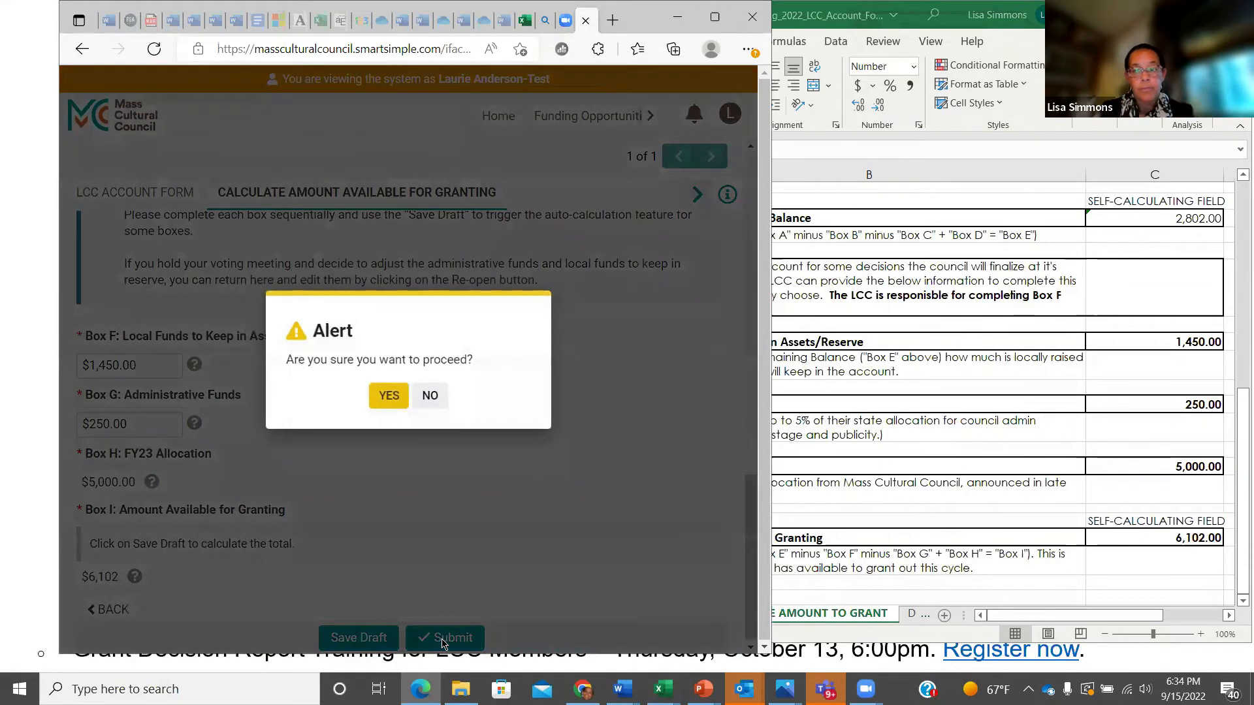
{"action": "left_click", "coordinate": [389, 397]}
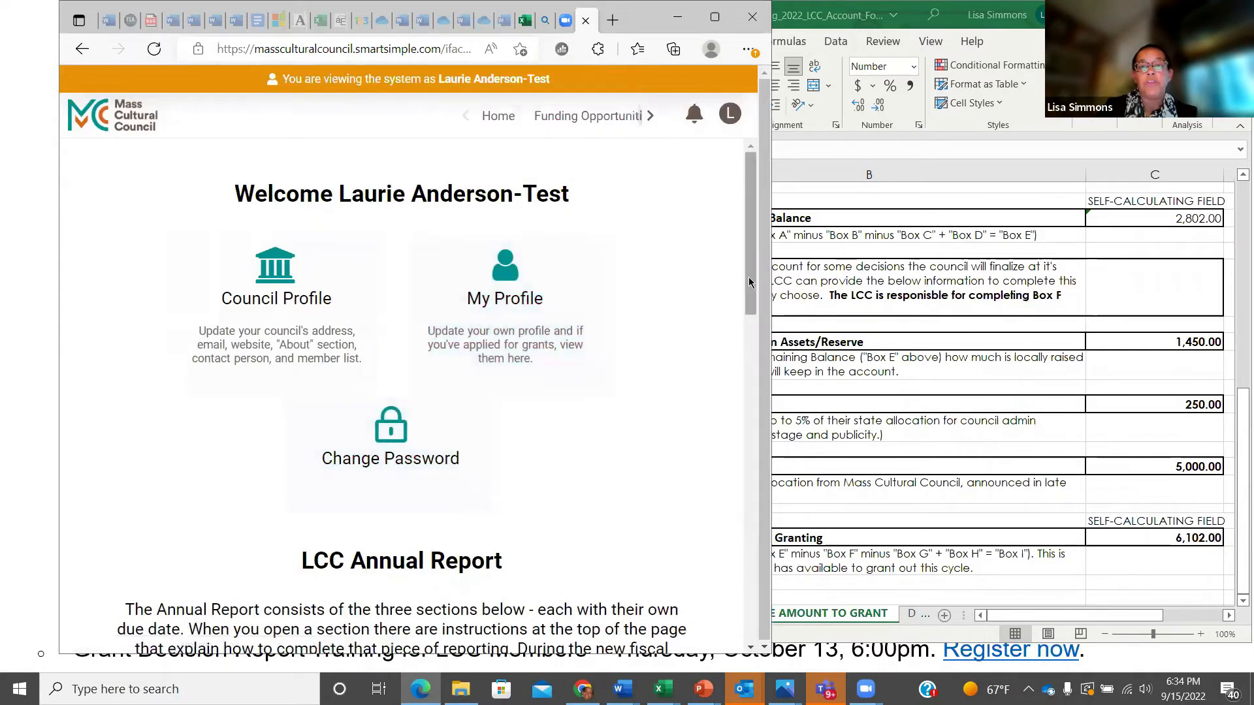
Open the Grant Decisions section of the LCC Annual Report, read its instructions and open the Test LCC Grant Decisions report
{"action": "left_click_drag", "start_coordinate": [749, 282], "coordinate": [740, 401]}
{"action": "scroll", "coordinate": [741, 408], "scroll_direction": "down", "scroll_amount": 2}
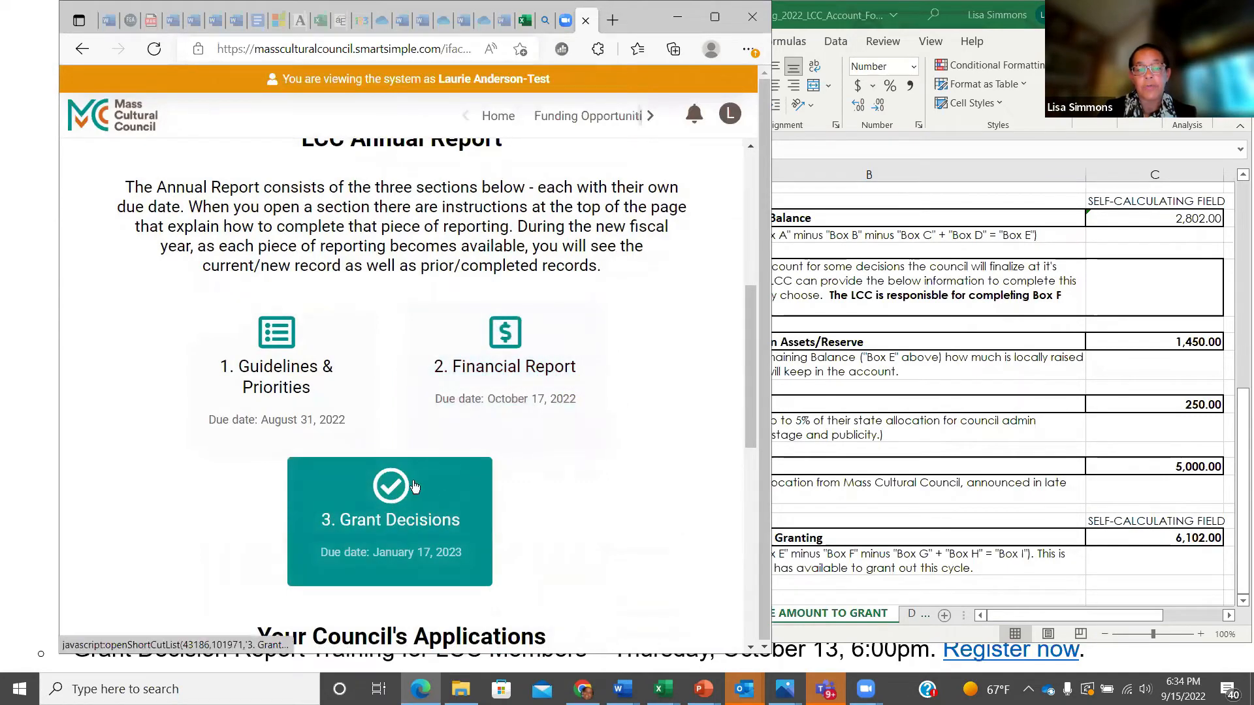
{"action": "left_click", "coordinate": [395, 522]}
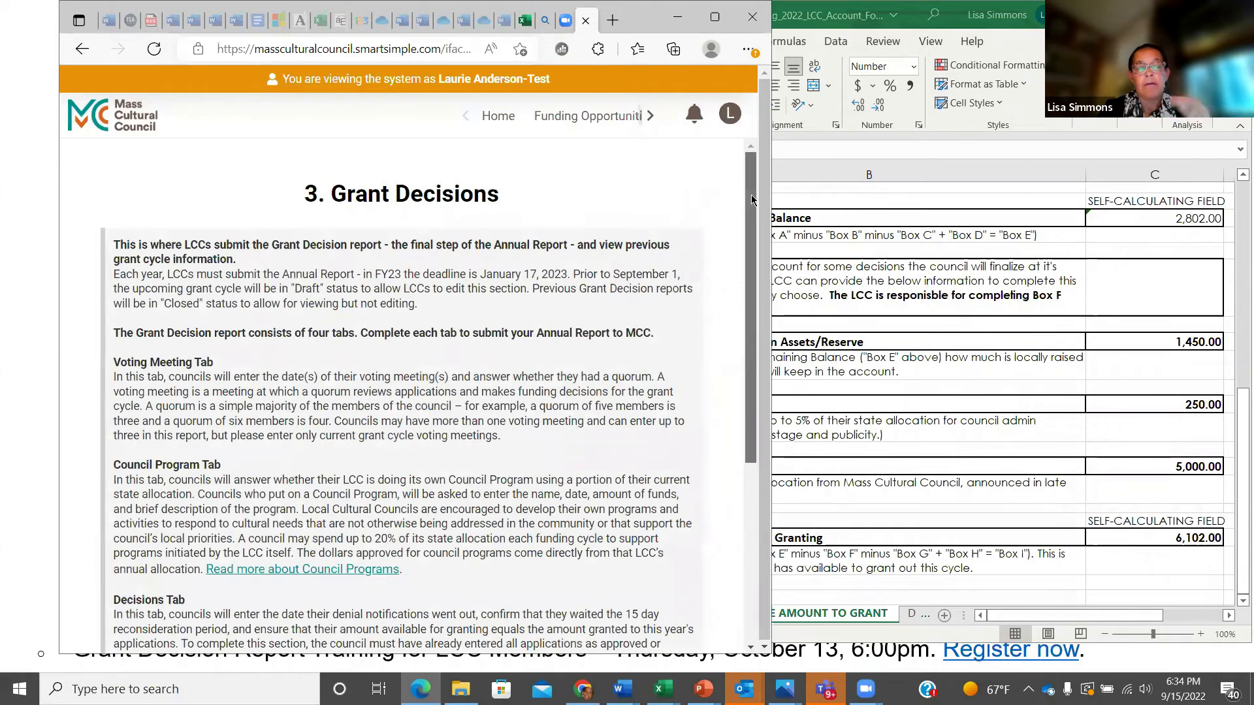
{"action": "left_click_drag", "start_coordinate": [751, 196], "coordinate": [739, 409]}
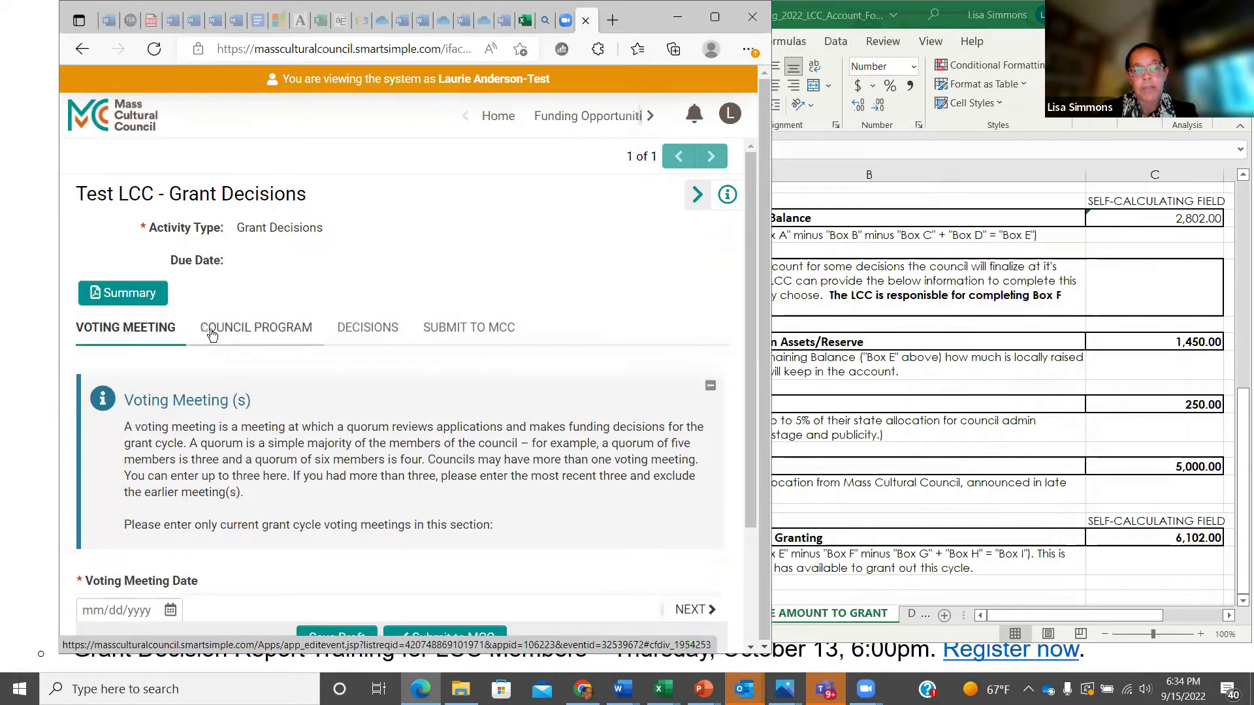
Review the Council Program and Decisions sections of the Test LCC Grant Decisions report
{"action": "left_click", "coordinate": [253, 334]}
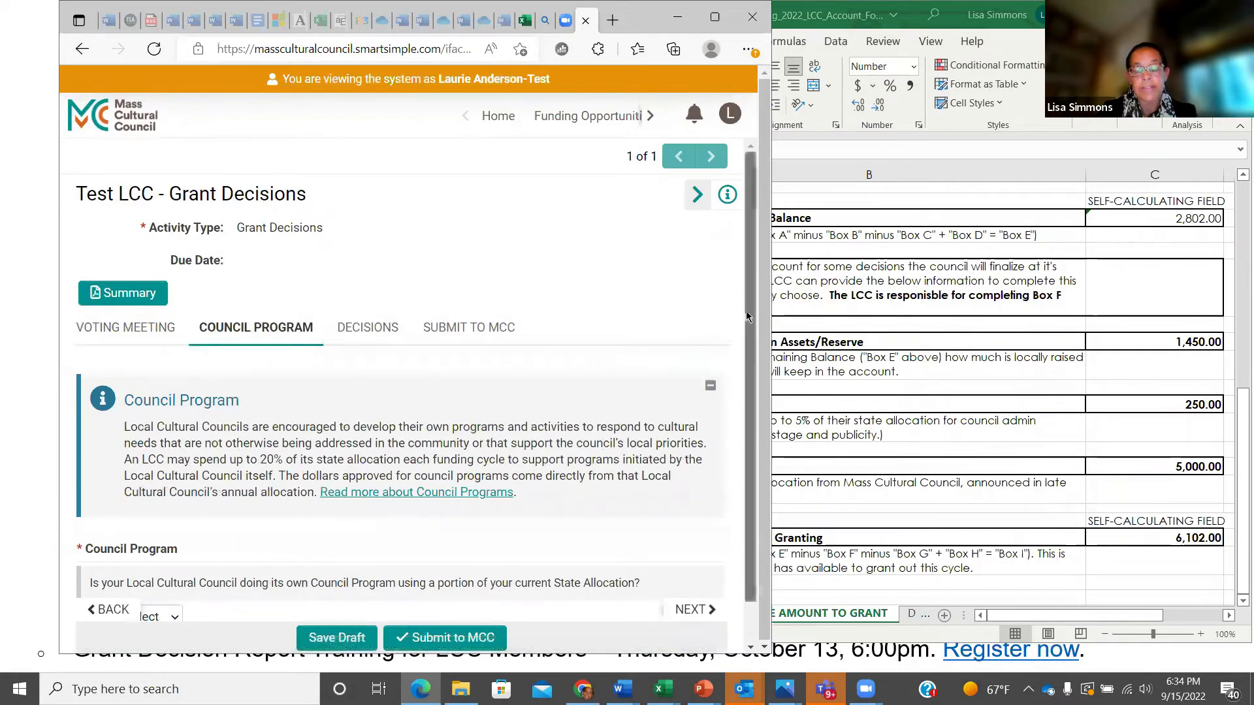
{"action": "scroll", "coordinate": [741, 353], "scroll_direction": "down", "scroll_amount": 1}
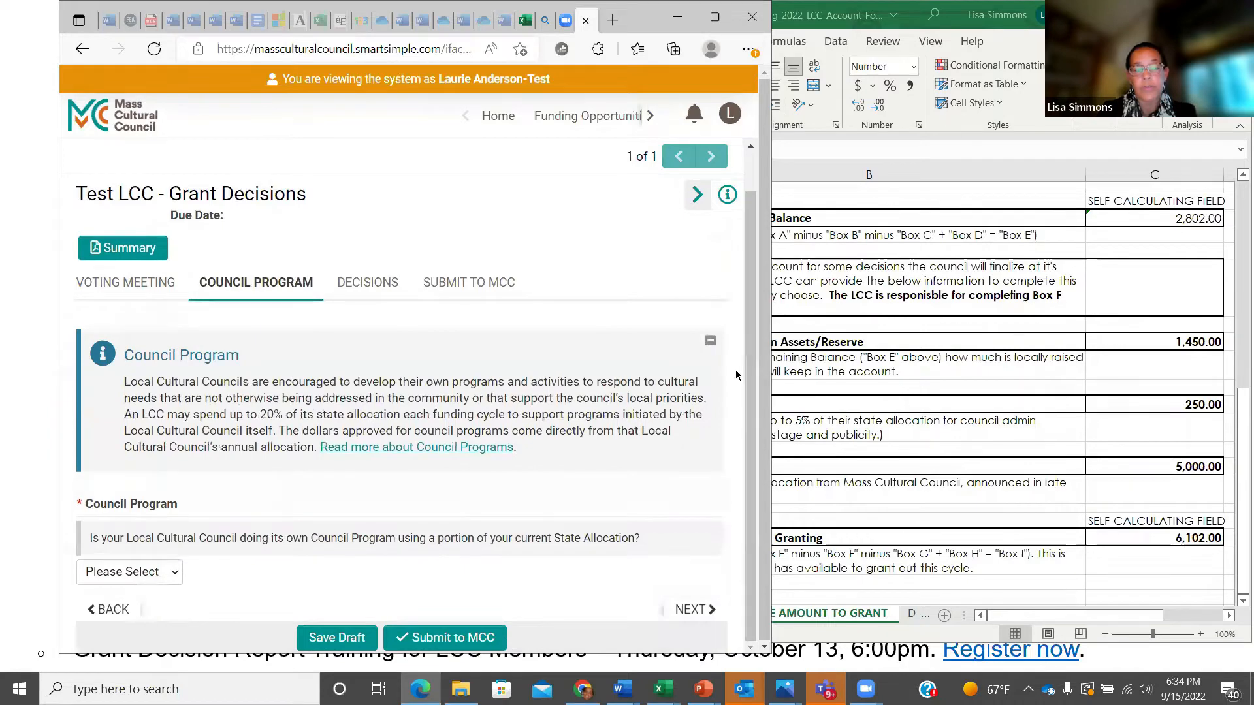
{"action": "left_click", "coordinate": [366, 286]}
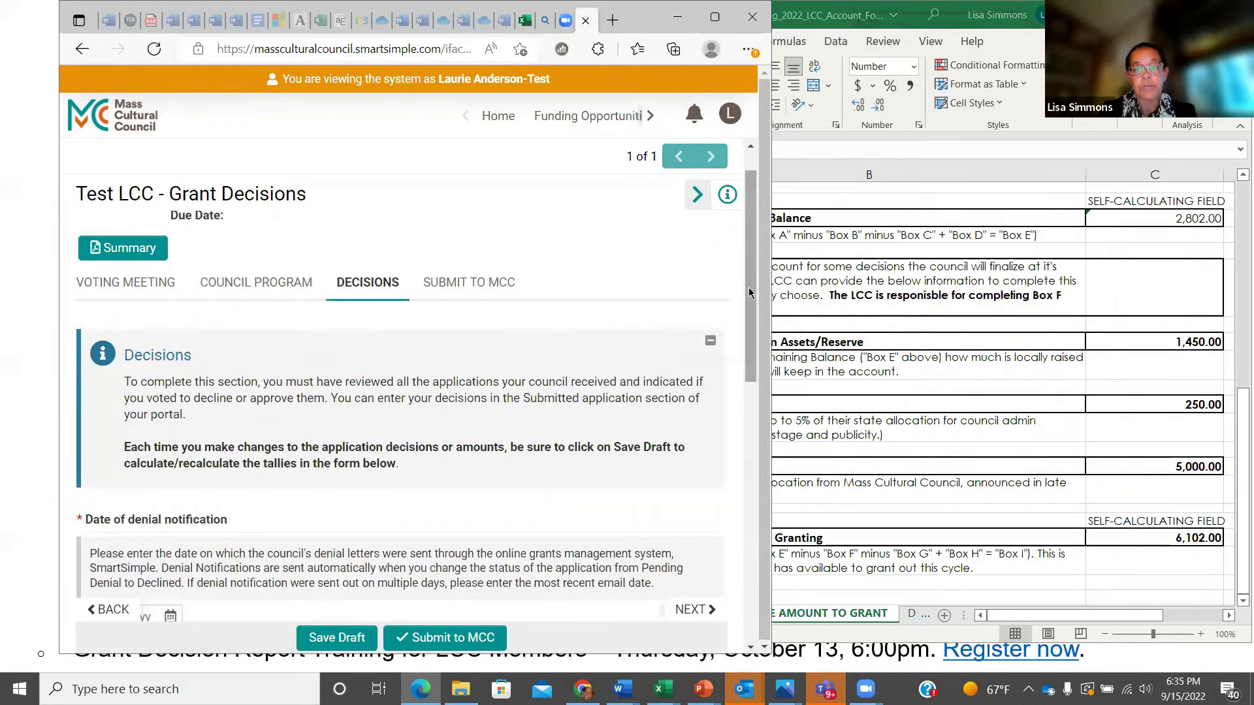
{"action": "scroll", "coordinate": [741, 339], "scroll_direction": "down", "scroll_amount": 2}
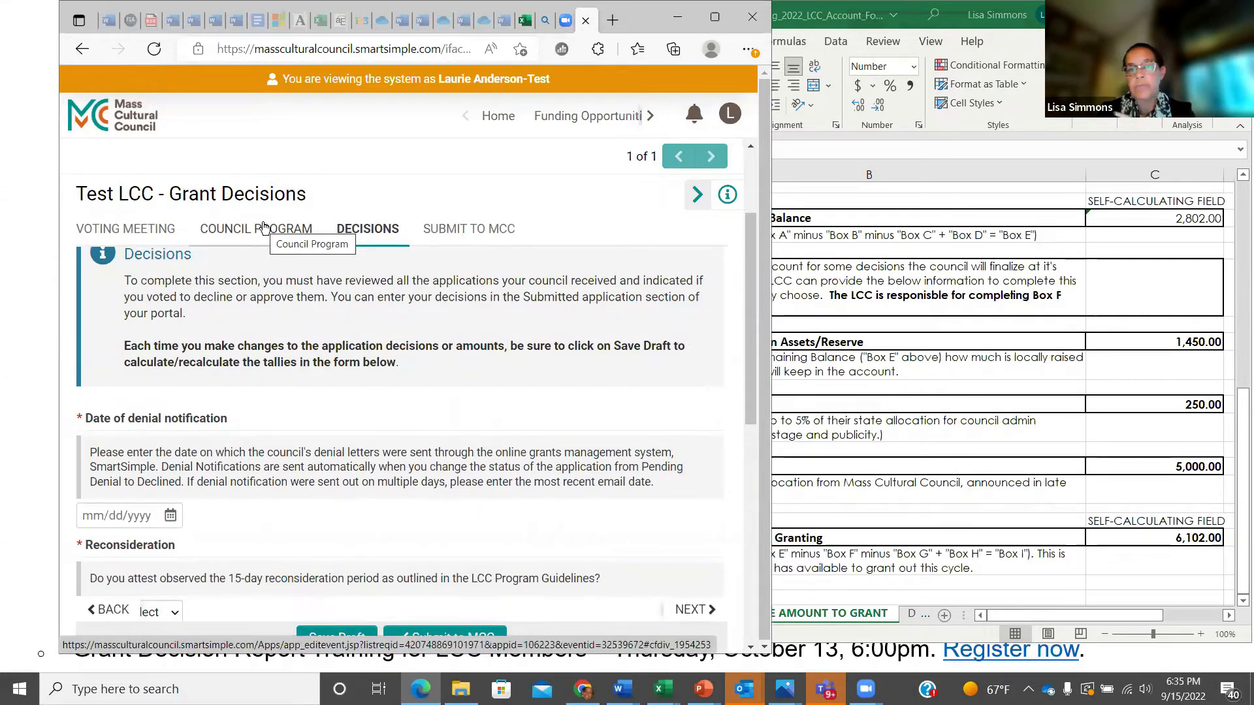
Return to the portal home page and open the submitted FY23 Test LCC record in the Financial Report section
{"action": "left_click", "coordinate": [499, 117]}
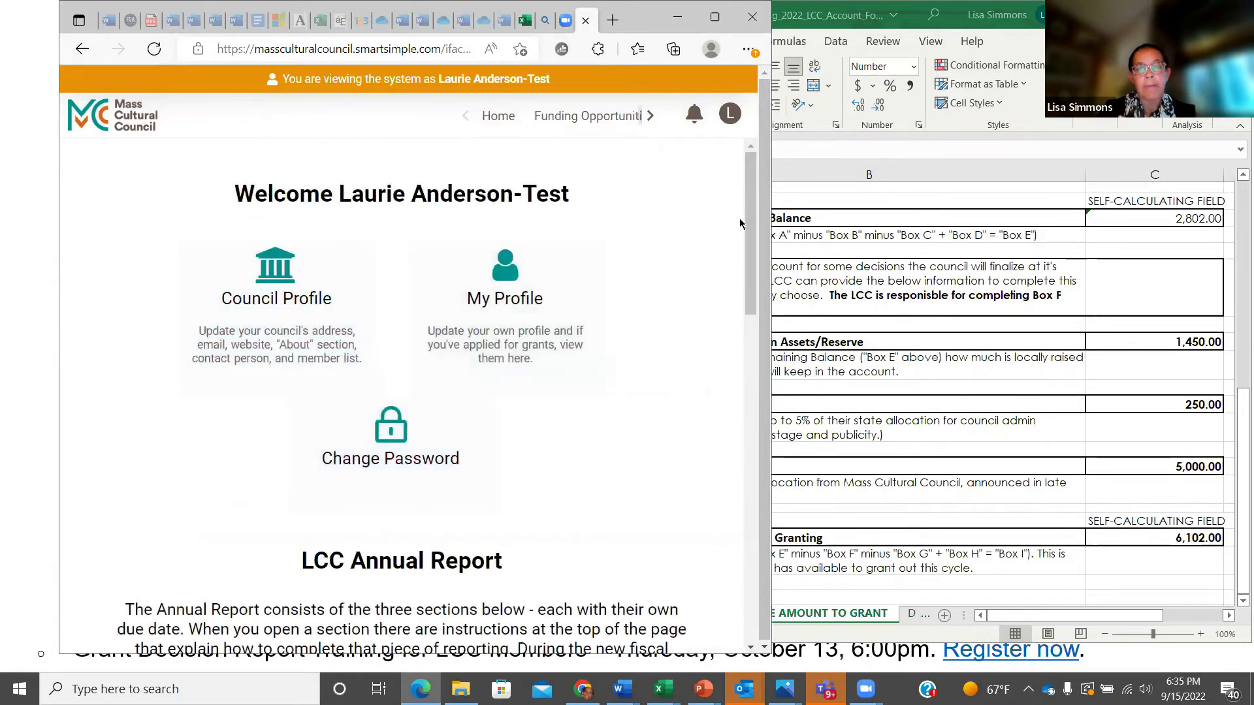
{"action": "scroll", "coordinate": [734, 313], "scroll_direction": "down", "scroll_amount": 5}
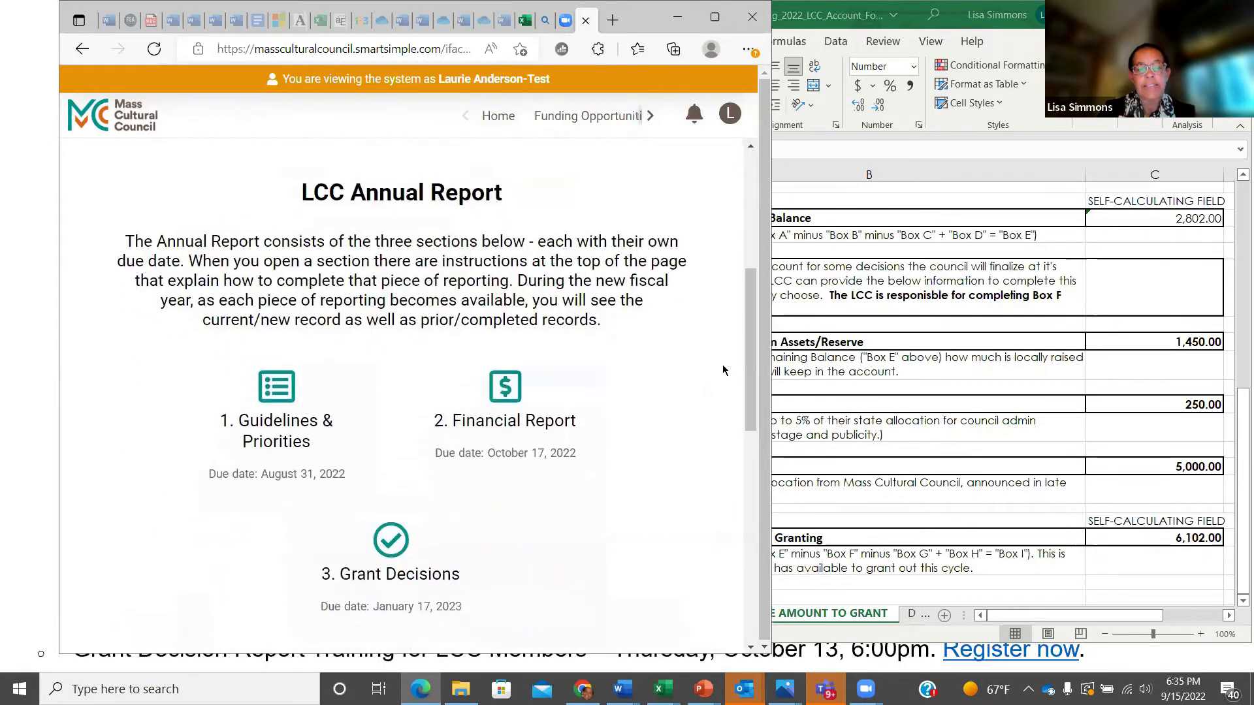
{"action": "left_click", "coordinate": [525, 389]}
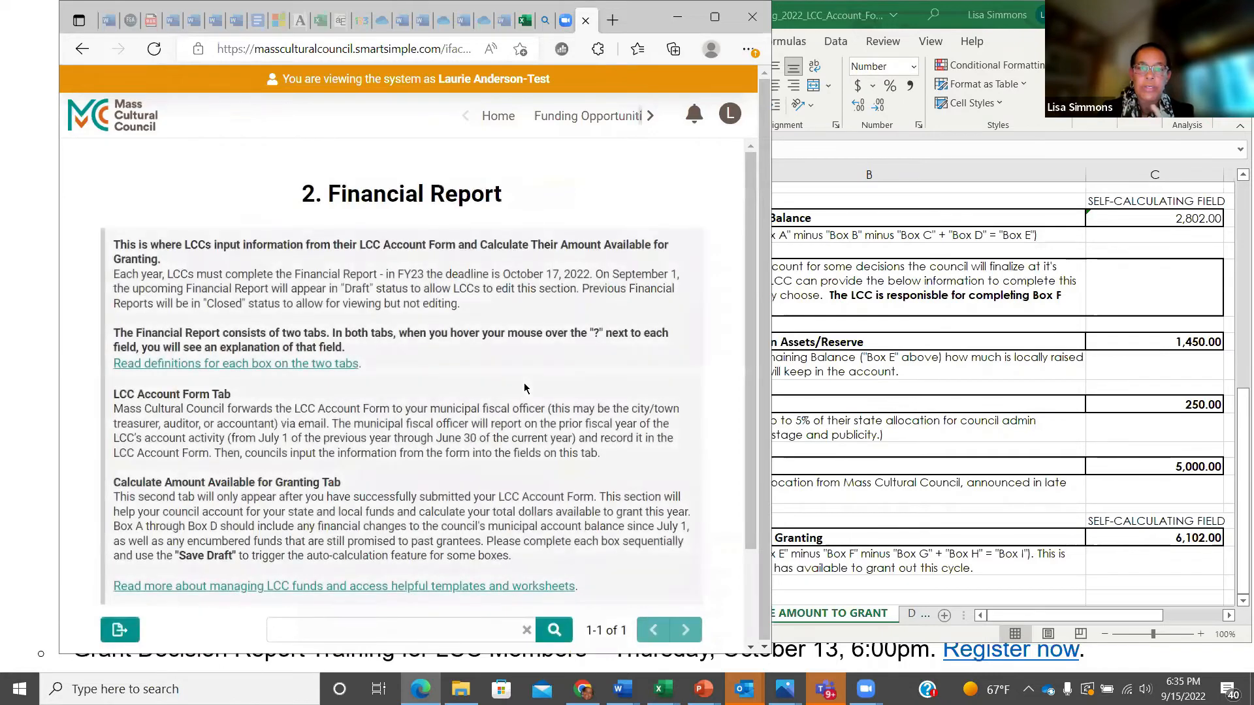
{"action": "left_click_drag", "start_coordinate": [750, 318], "coordinate": [739, 411]}
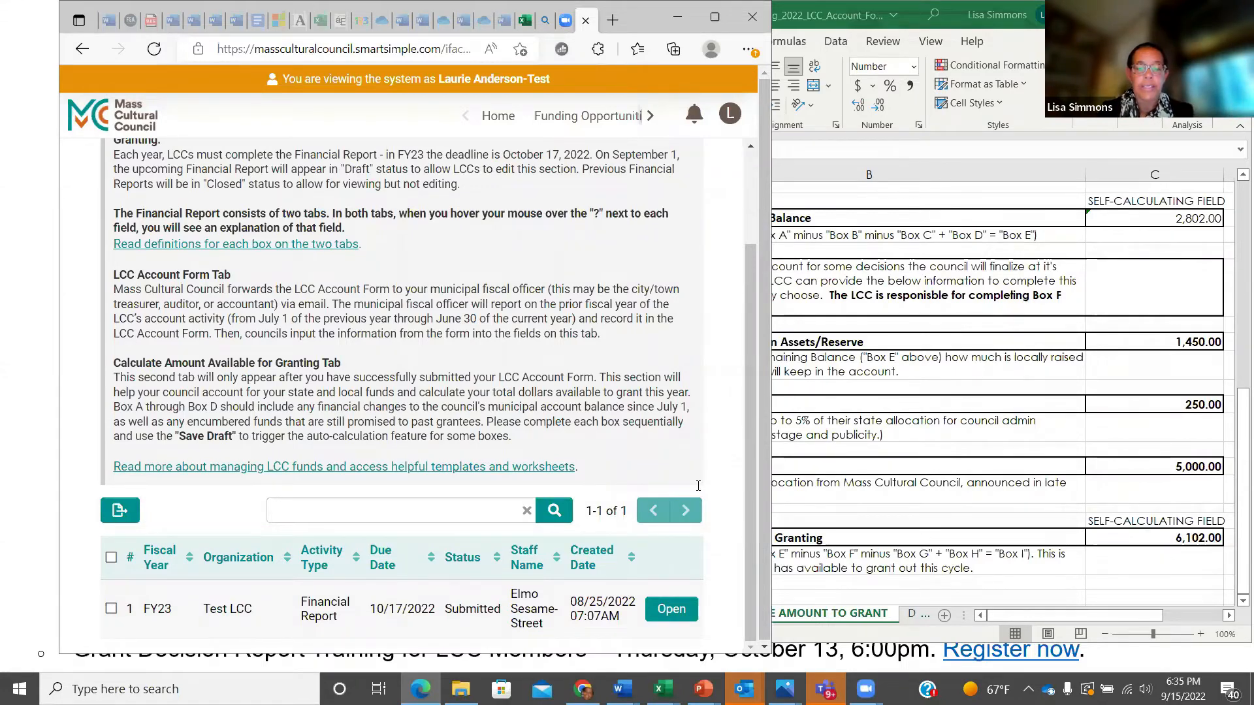
{"action": "left_click", "coordinate": [672, 608]}
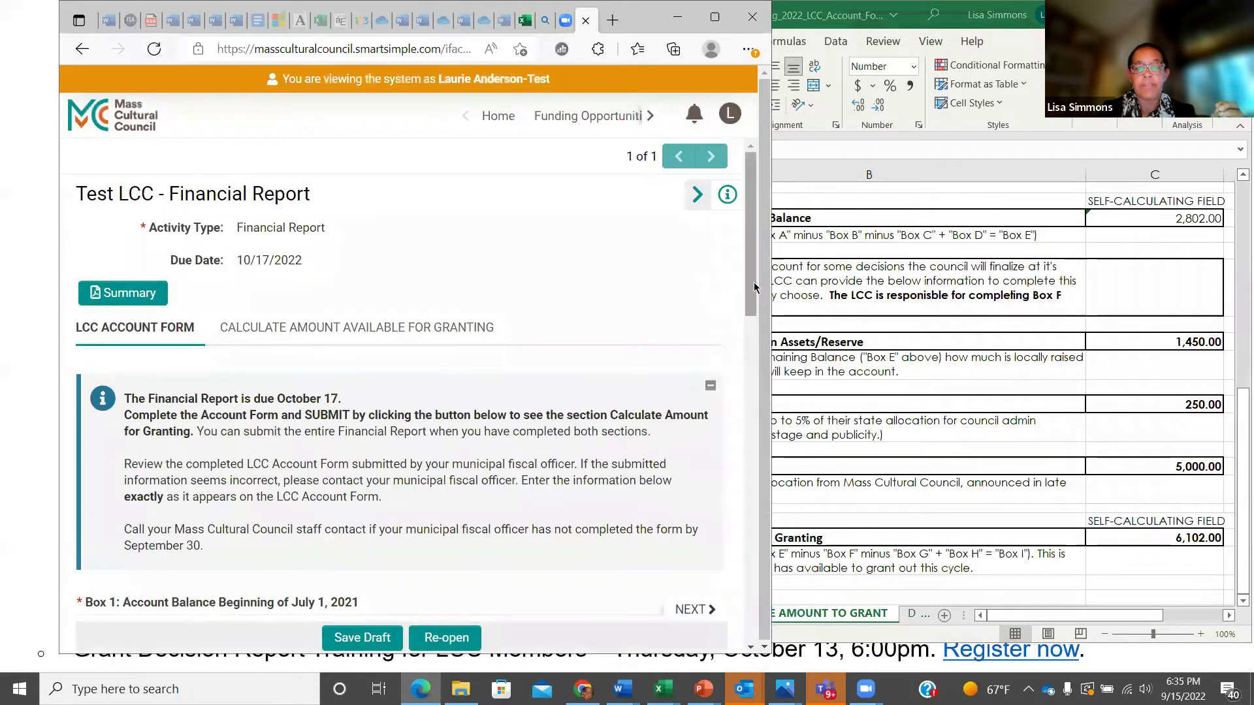
Review the submitted entries in the LCC Account Form and Calculate Amount Available for Granting sections of the Financial Report
{"action": "scroll", "coordinate": [744, 288], "scroll_direction": "down", "scroll_amount": 8}
{"action": "scroll", "coordinate": [708, 515], "scroll_direction": "down", "scroll_amount": 5}
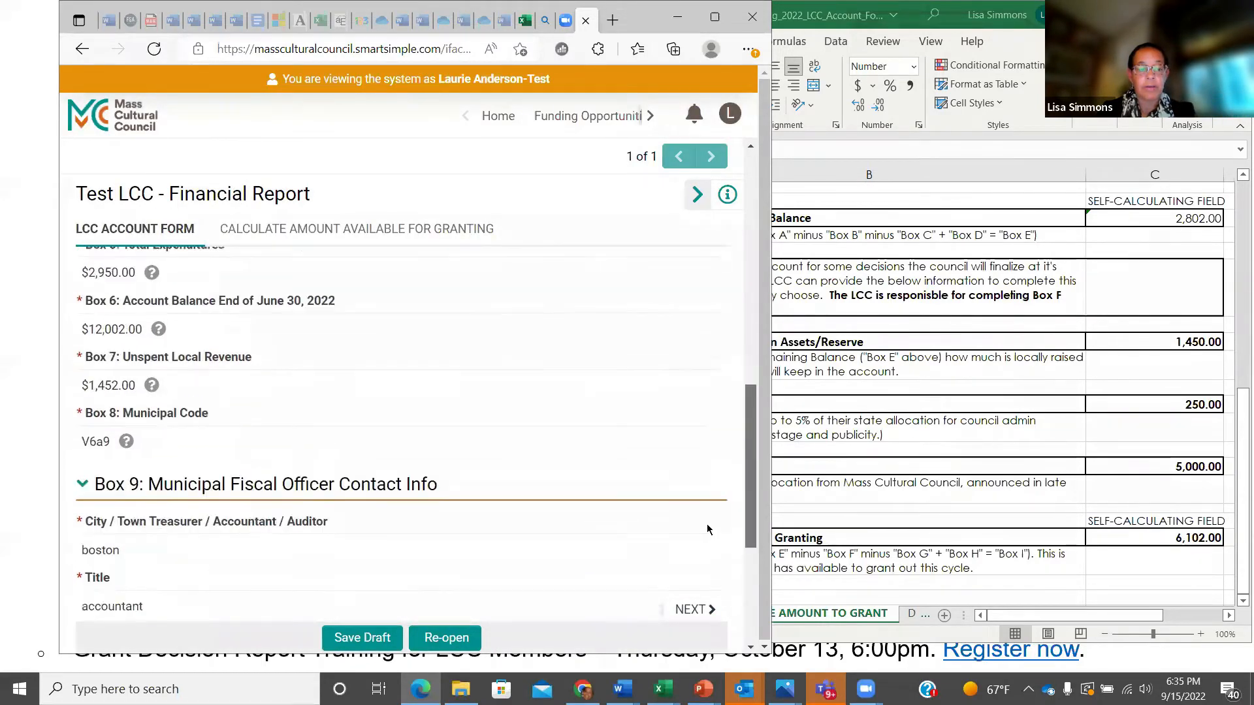
{"action": "scroll", "coordinate": [706, 526], "scroll_direction": "up", "scroll_amount": 2}
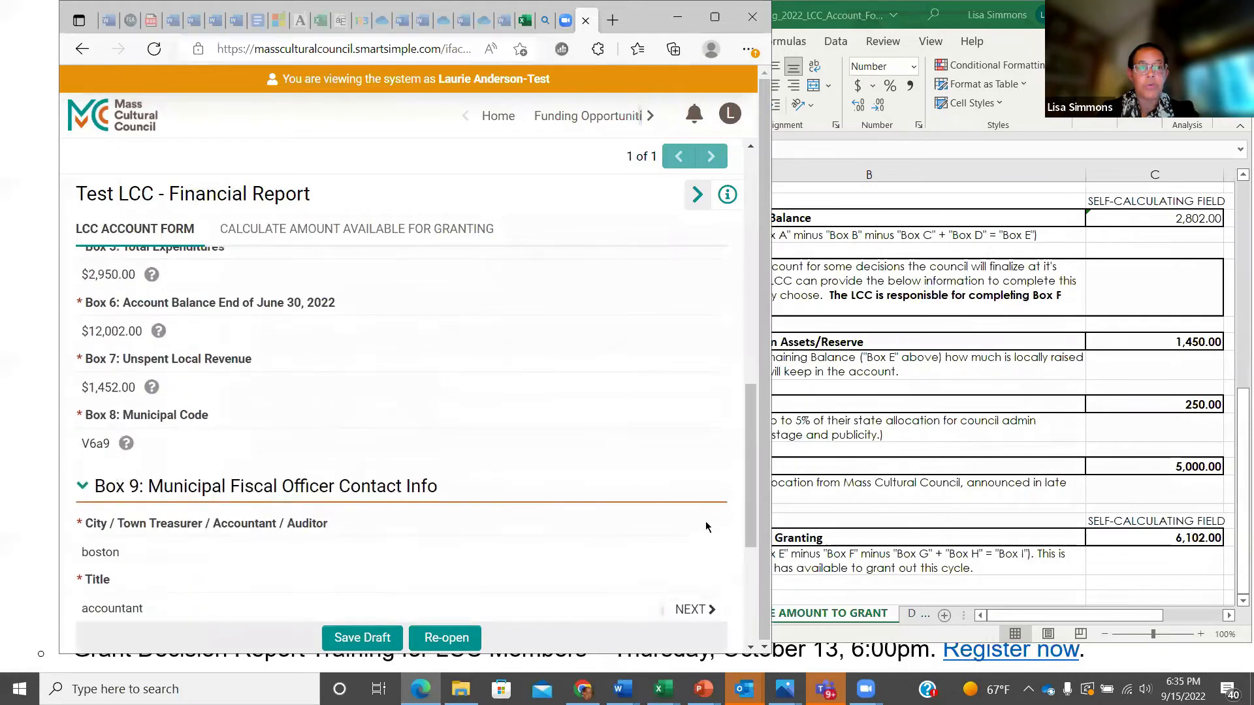
{"action": "left_click", "coordinate": [357, 230]}
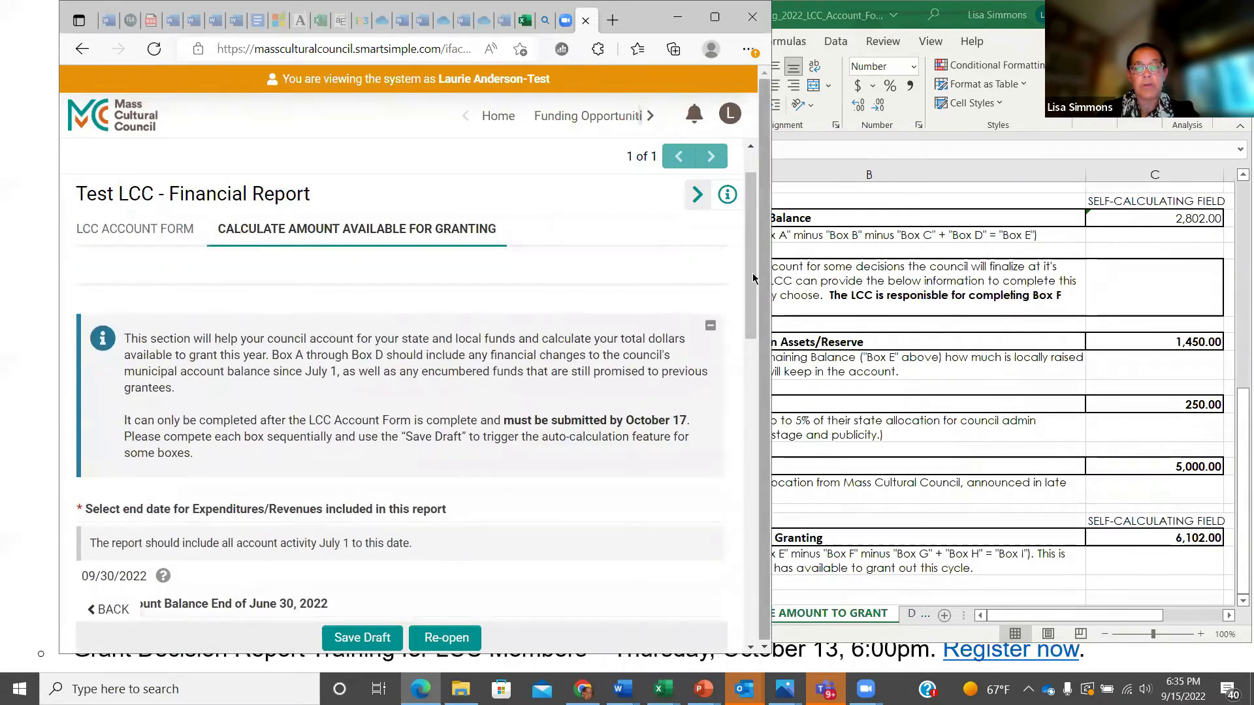
{"action": "scroll", "coordinate": [744, 346], "scroll_direction": "down", "scroll_amount": 8}
{"action": "scroll", "coordinate": [722, 453], "scroll_direction": "down", "scroll_amount": 7}
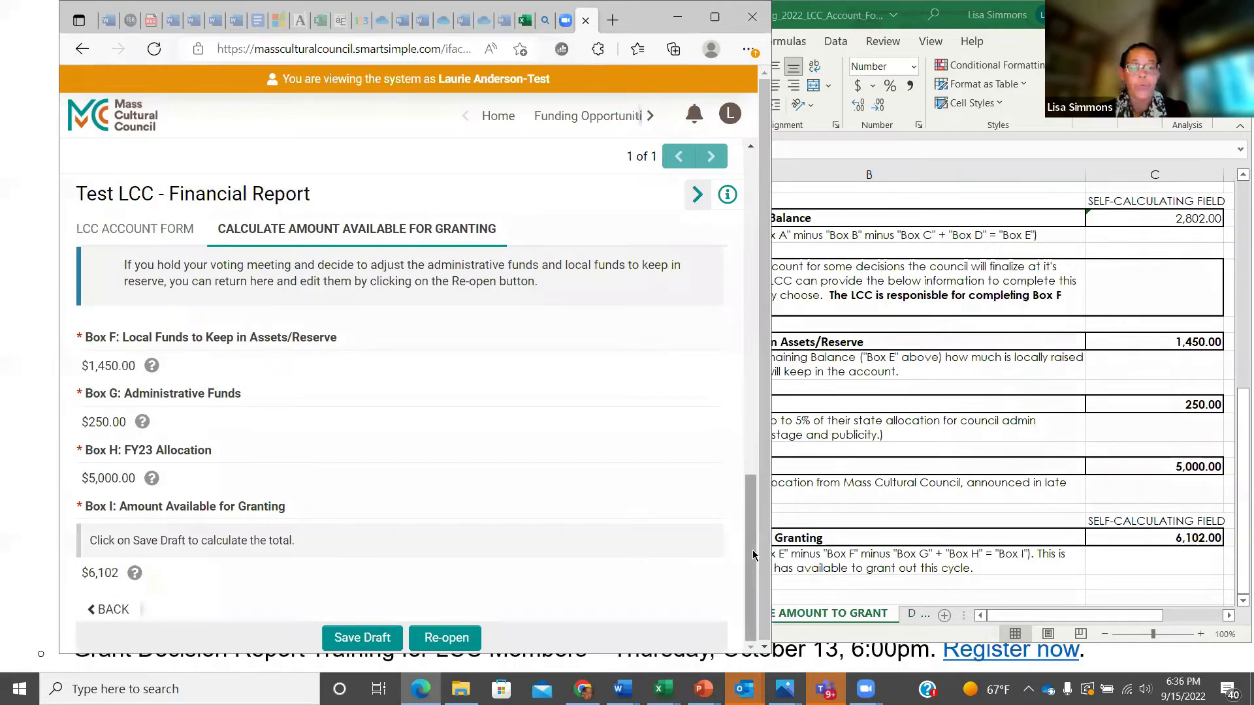
{"action": "left_click_drag", "start_coordinate": [754, 549], "coordinate": [768, 189]}
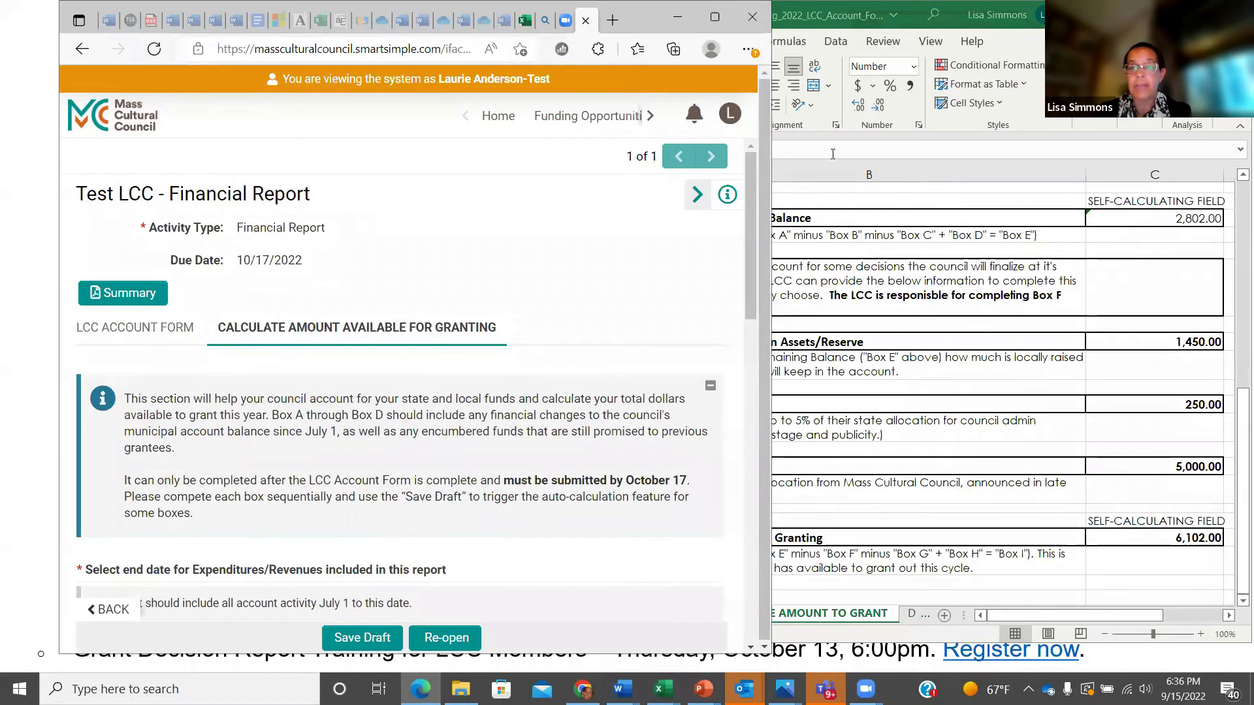
Switch to the Excel workbook, widen its window, review Boxes 1 to 4 on the ACCOUNT FORM sheet, and return to the web form
{"action": "left_click", "coordinate": [881, 269]}
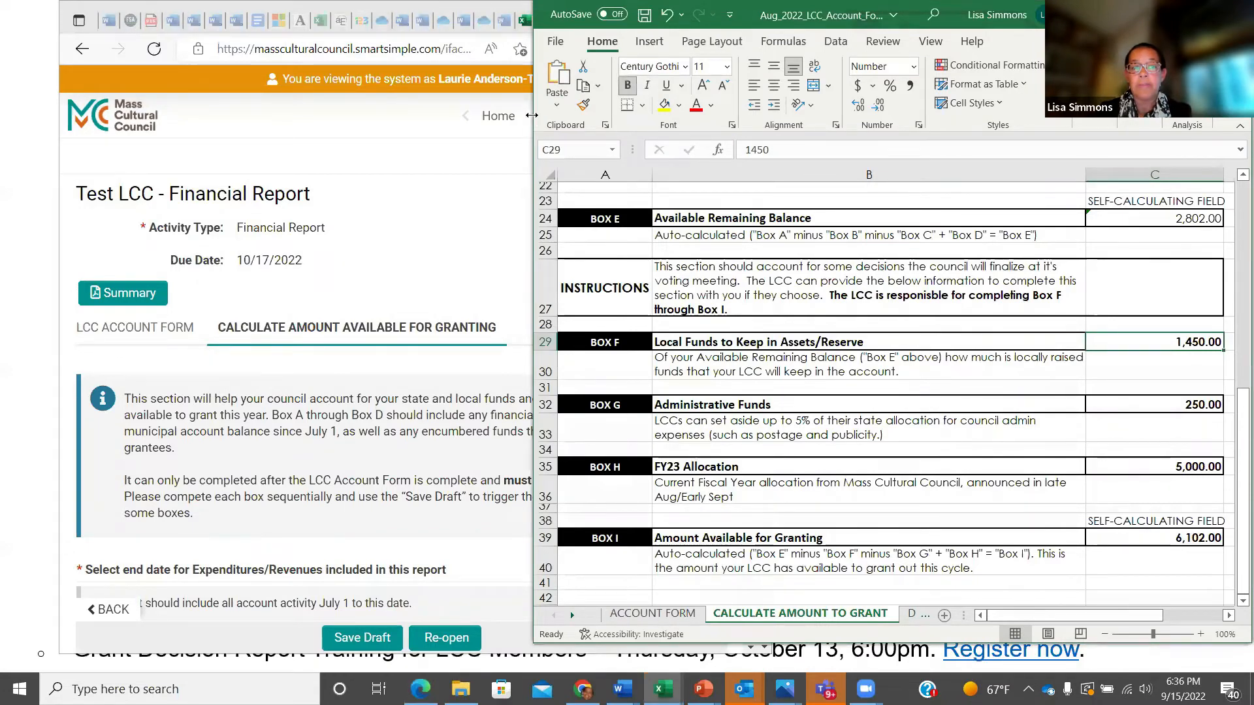
{"action": "left_click_drag", "start_coordinate": [532, 115], "coordinate": [125, 115]}
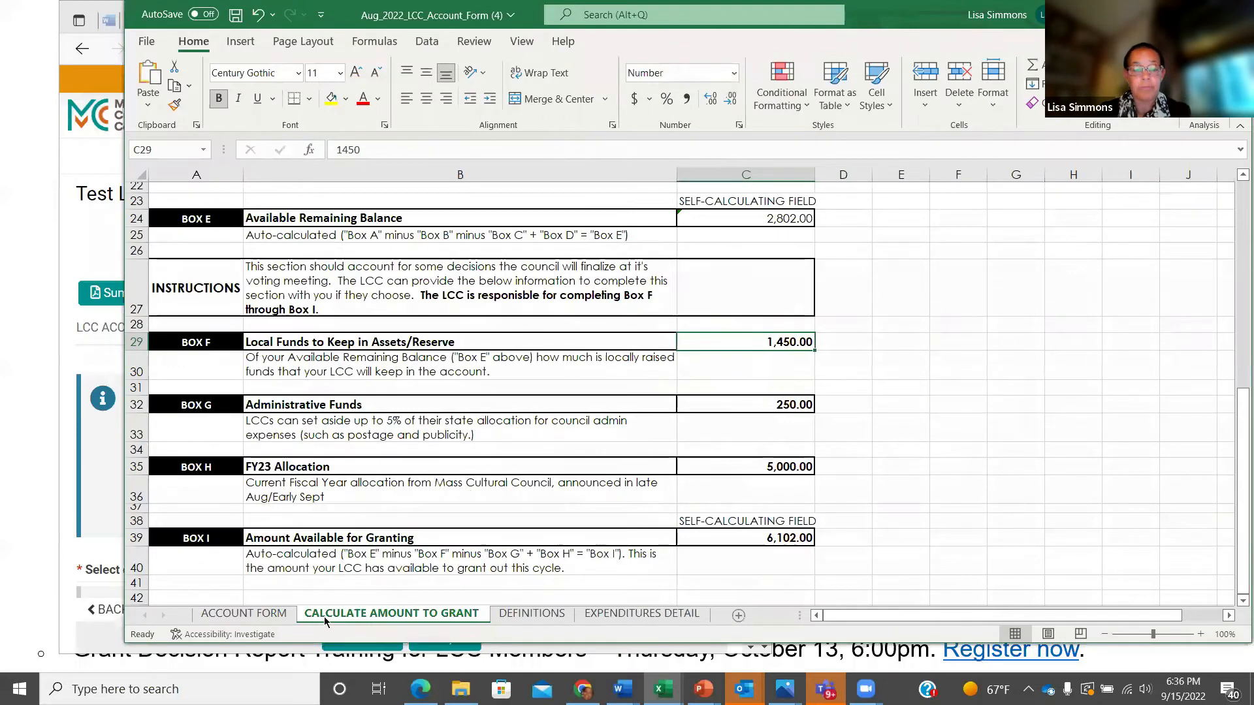
{"action": "left_click", "coordinate": [256, 619]}
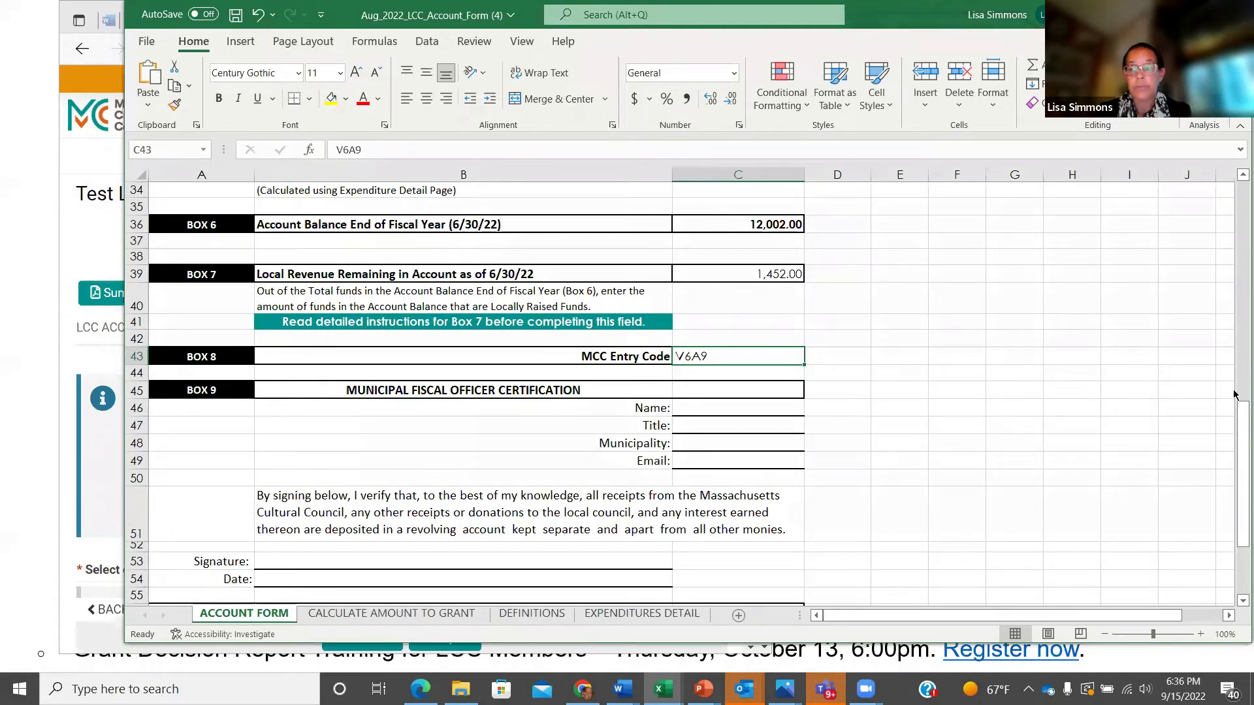
{"action": "left_click_drag", "start_coordinate": [1234, 395], "coordinate": [1234, 245]}
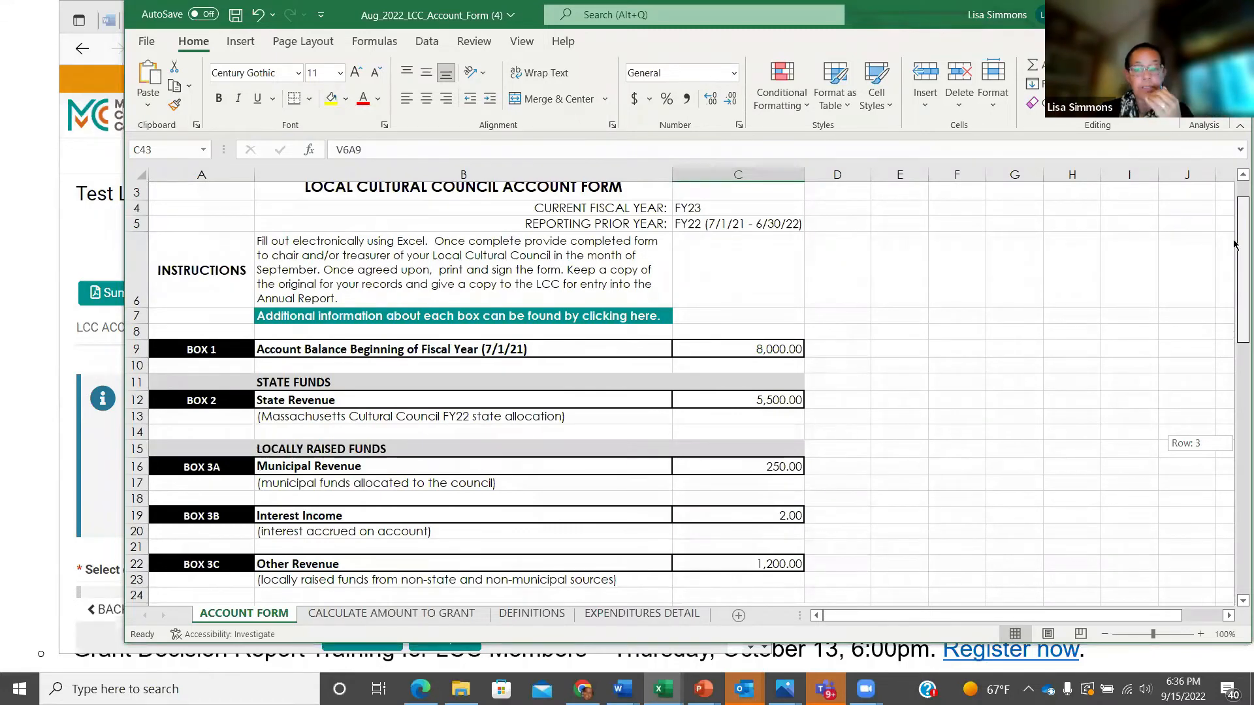
{"action": "left_click_drag", "start_coordinate": [1234, 245], "coordinate": [1234, 256]}
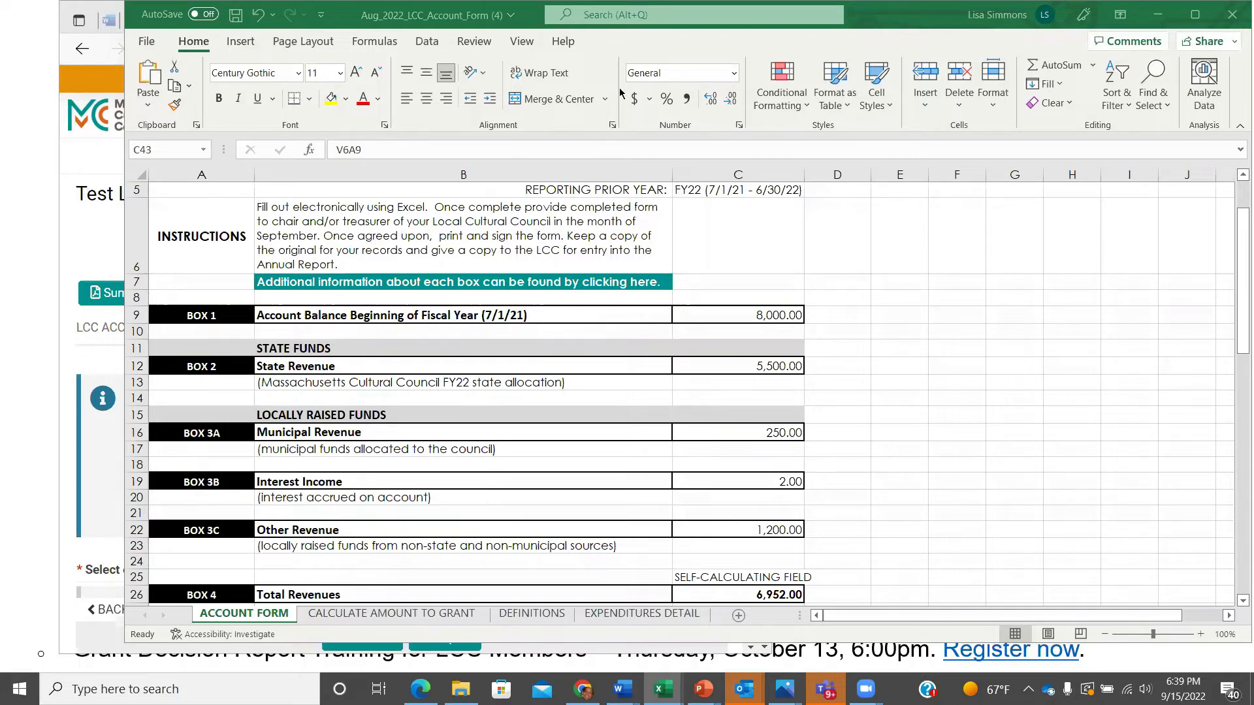
{"action": "left_click", "coordinate": [104, 245]}
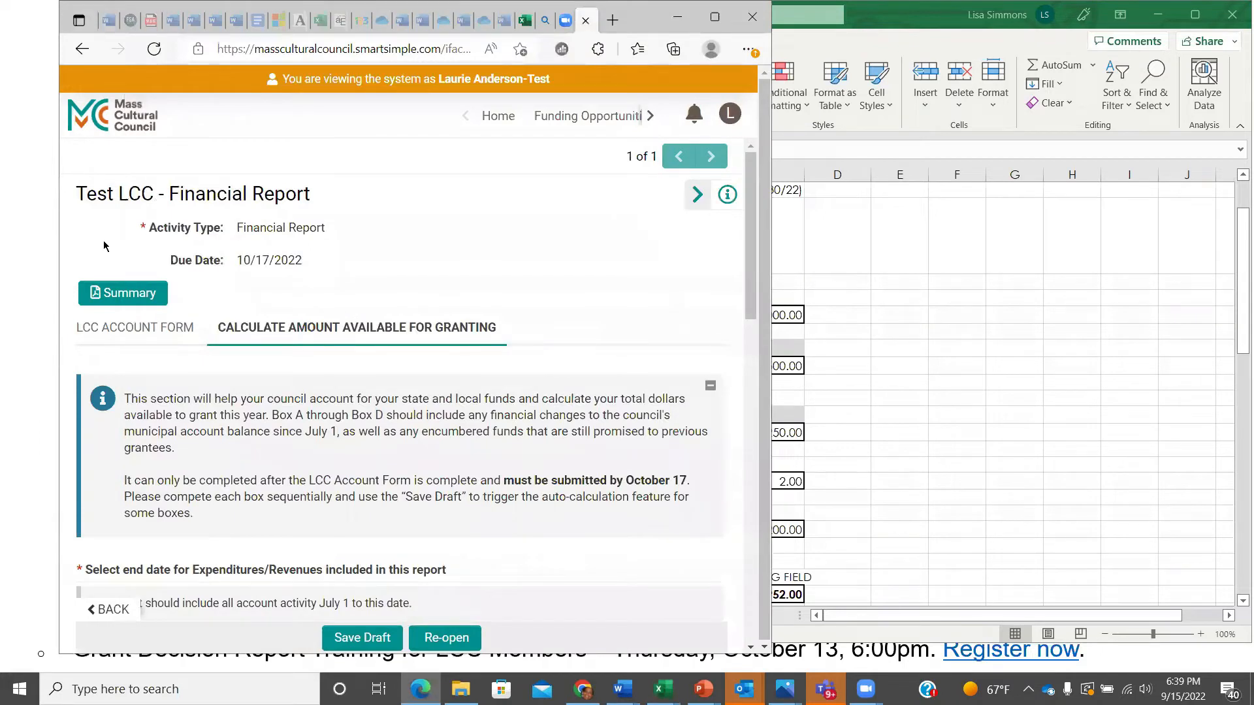